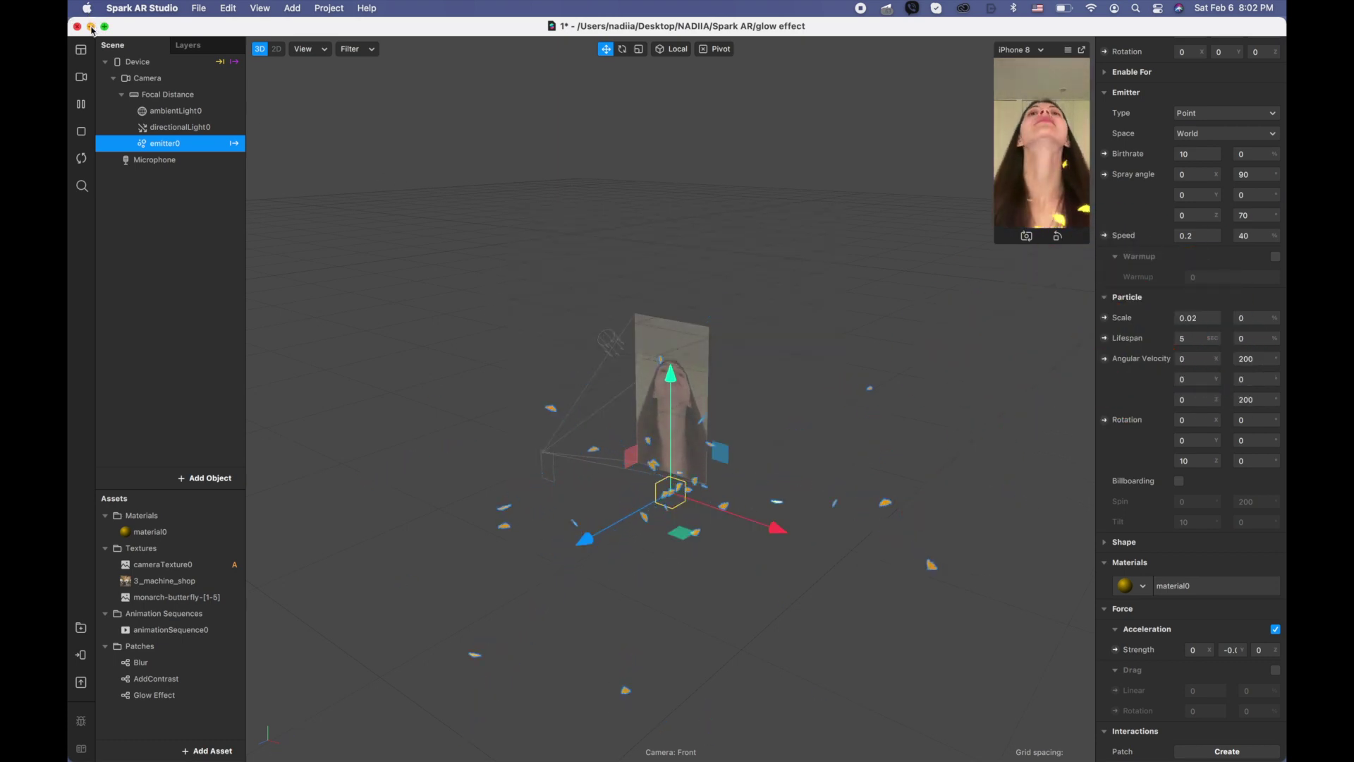
- Switch to Chrome to review the glow effect download files and the creator profile on Gumroad, and return to Spark AR Studio
left_click(91, 26)
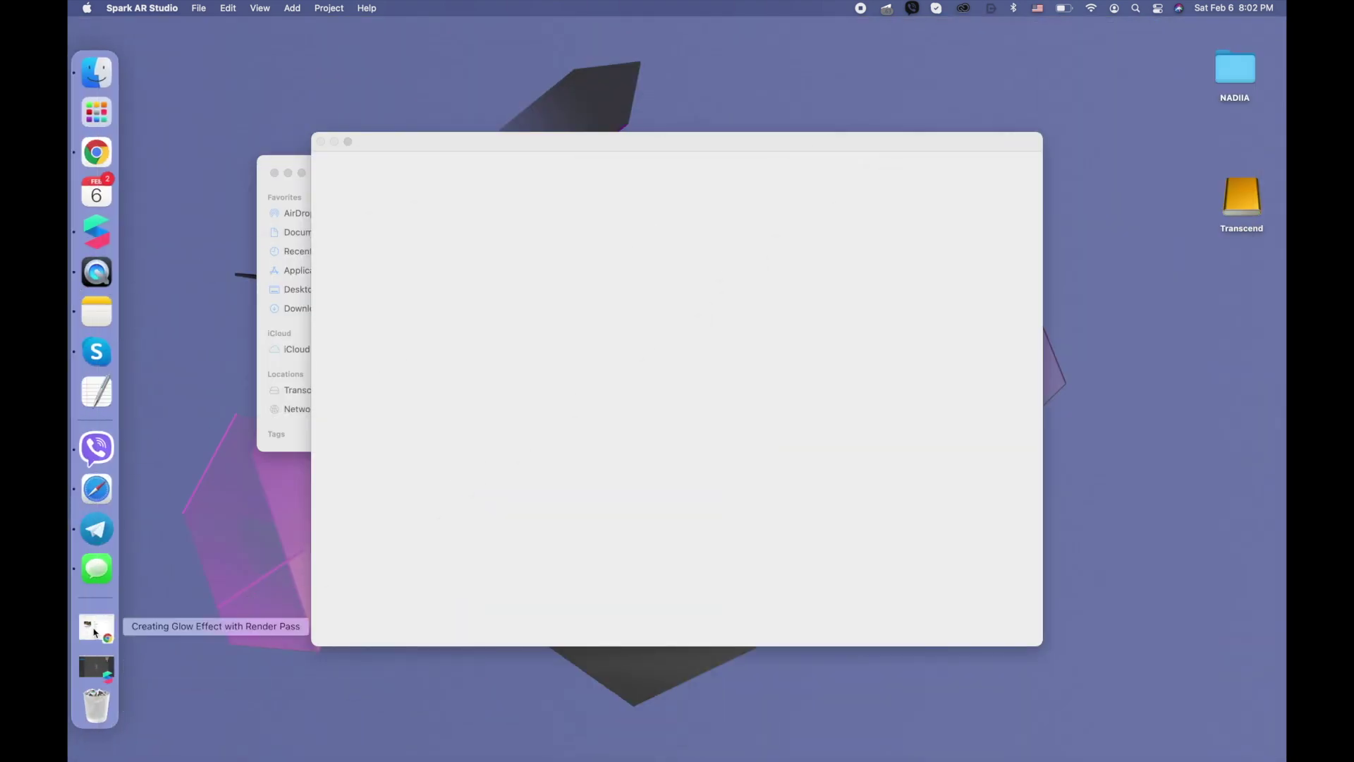
left_click(93, 628)
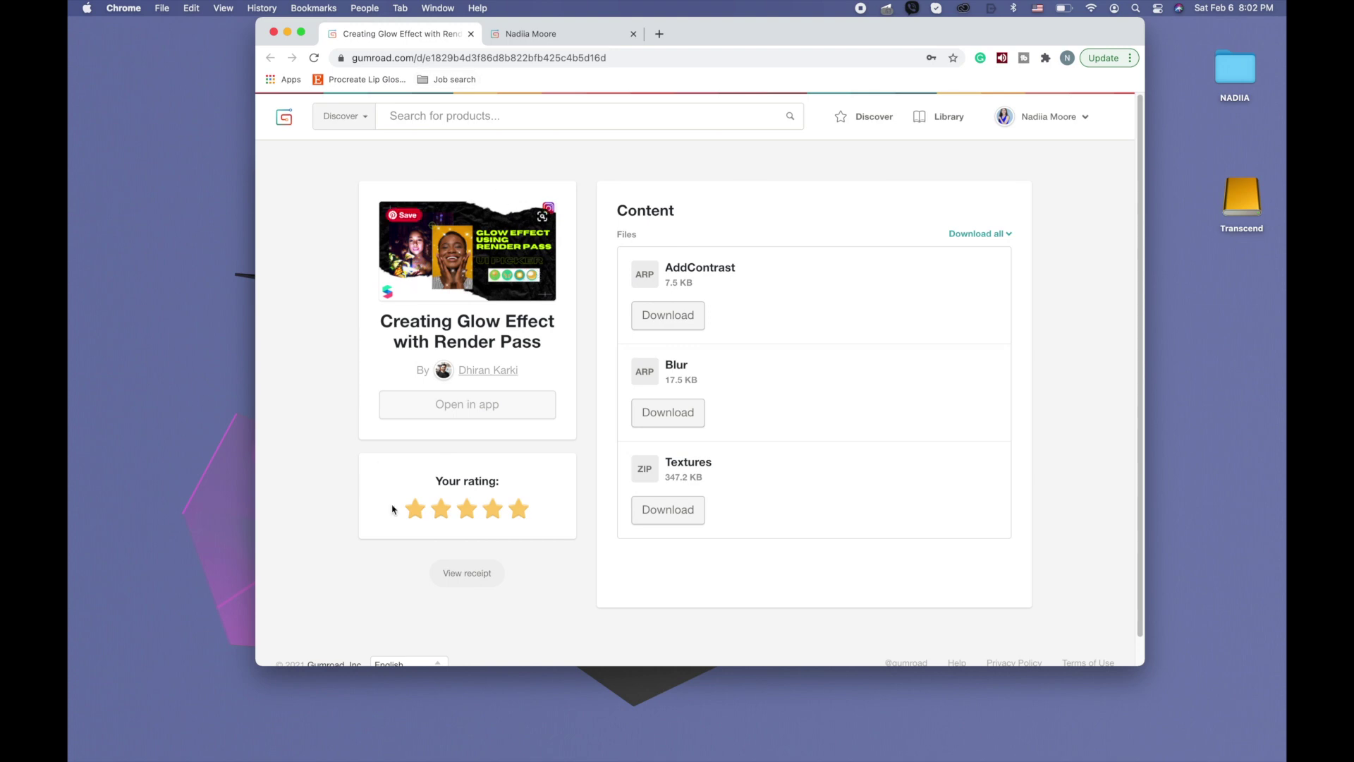
left_click(300, 33)
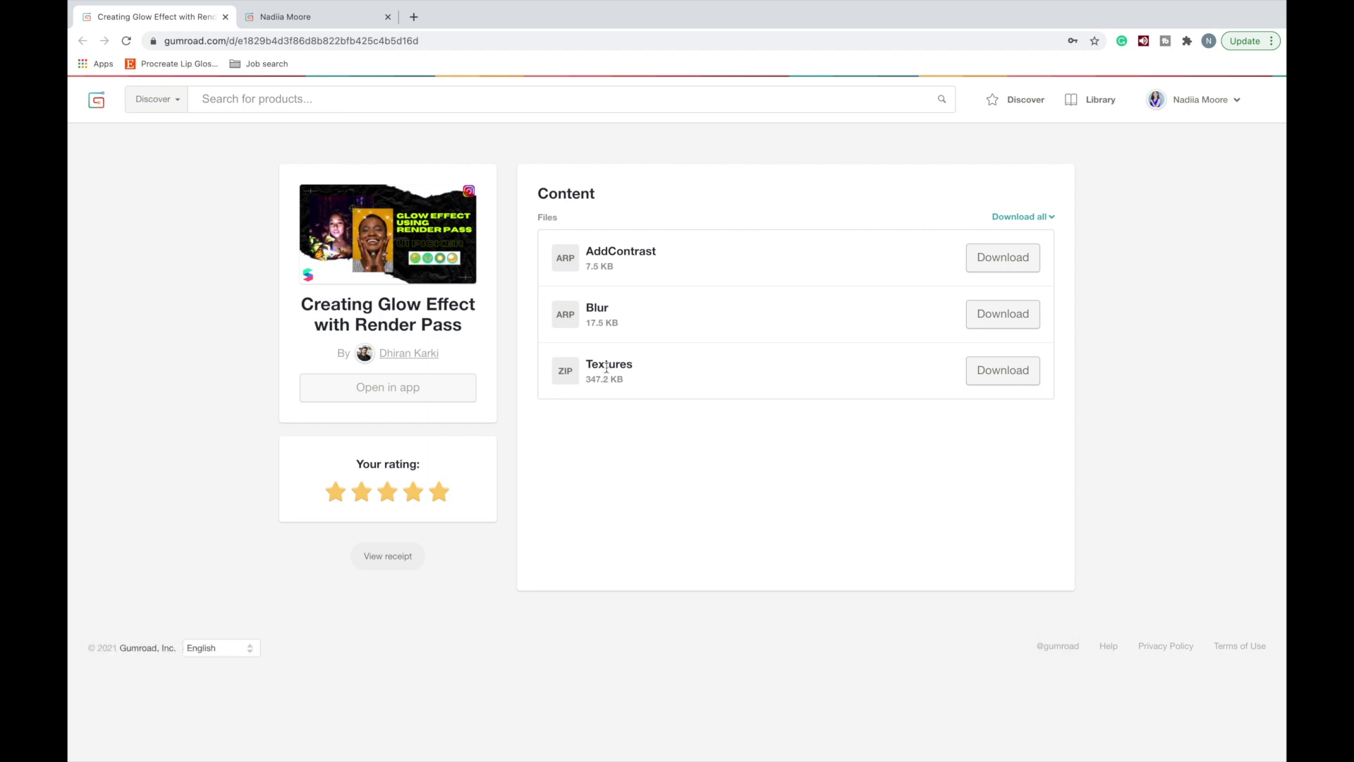
left_click(299, 18)
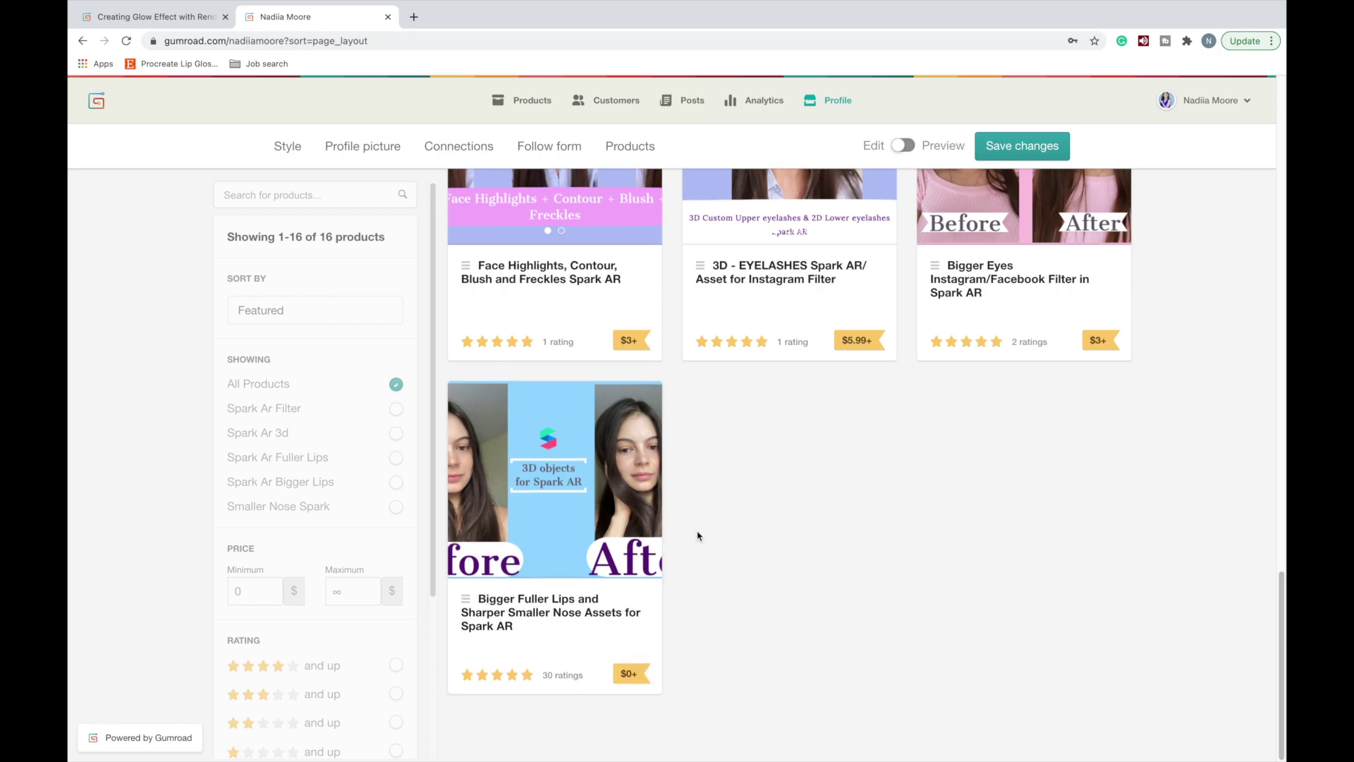
scroll(730, 496, "up", 15)
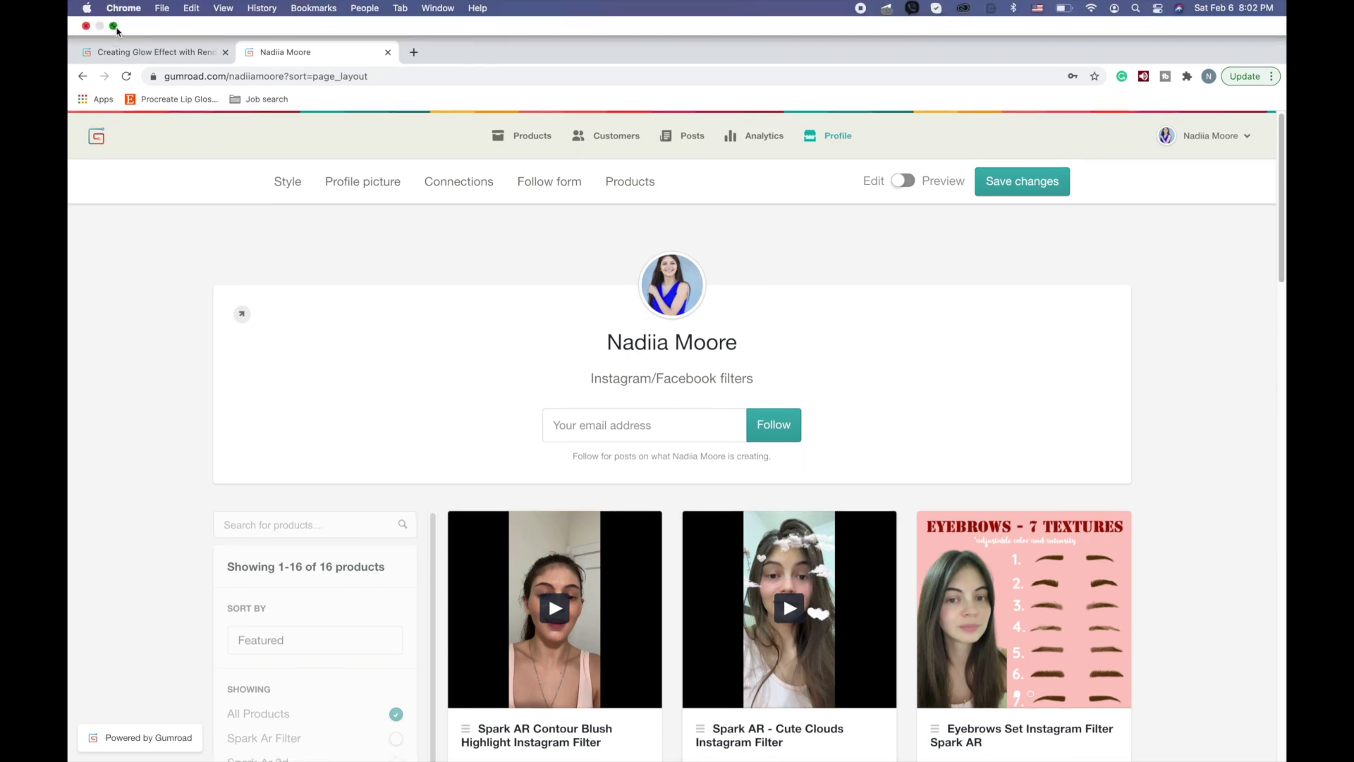
left_click(114, 27)
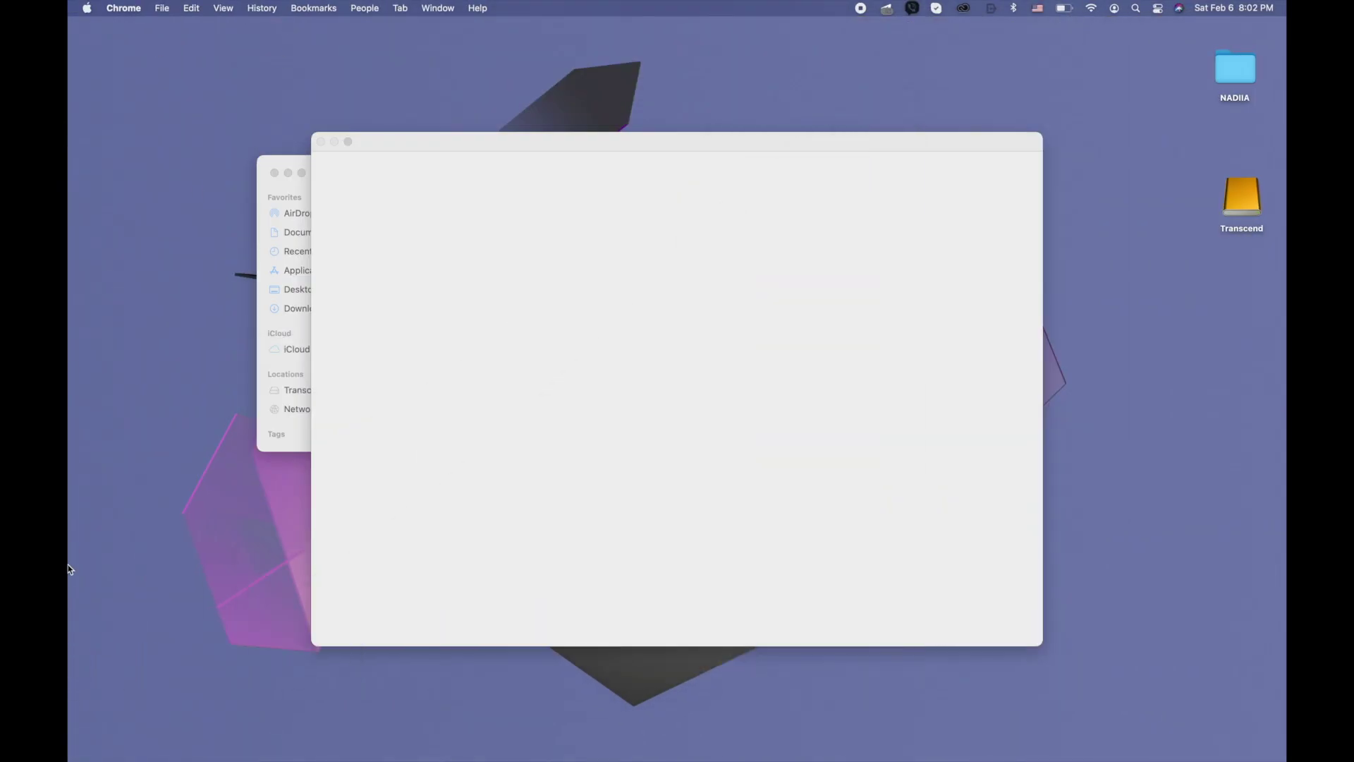
mouse_move(70, 644)
left_click(117, 635)
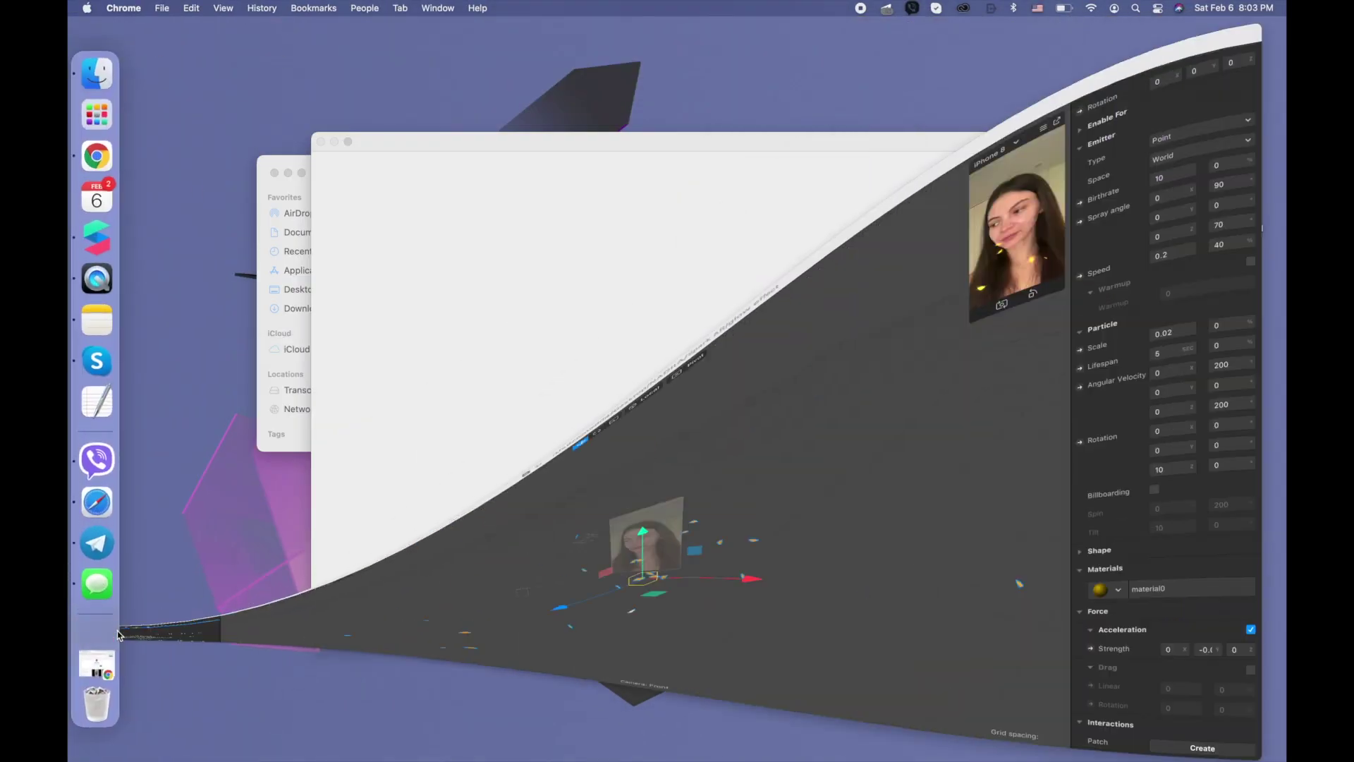
- Close the current glow effect project, discarding its changes, and create a new blank project
left_click(78, 26)
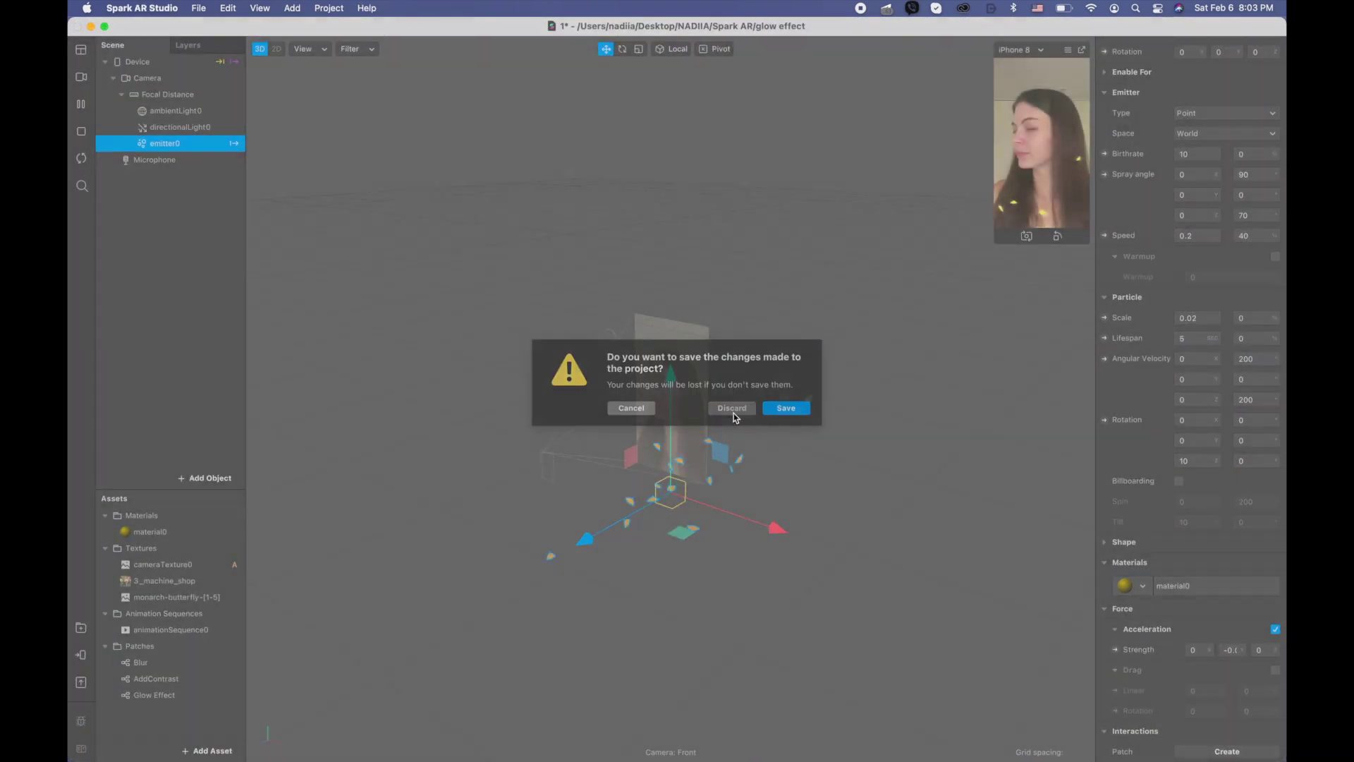
left_click(732, 409)
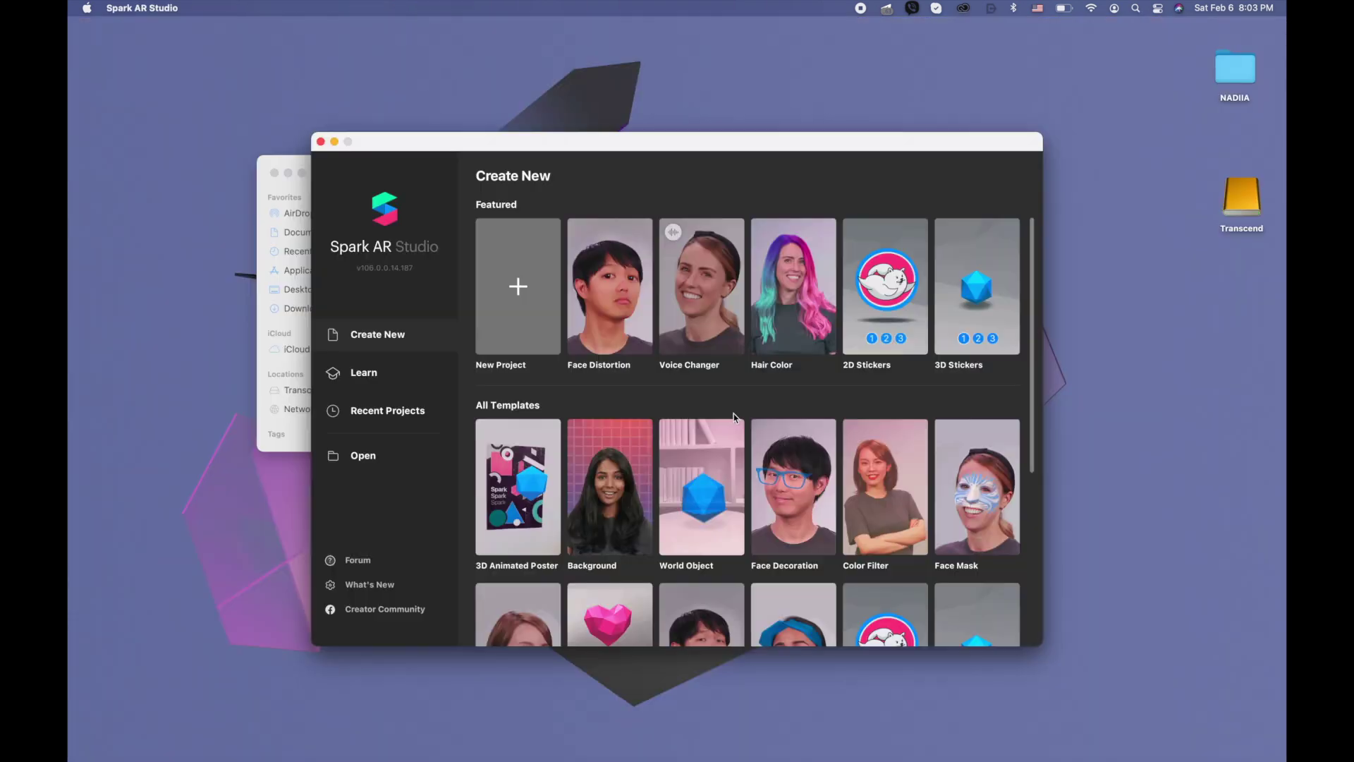
left_click(523, 327)
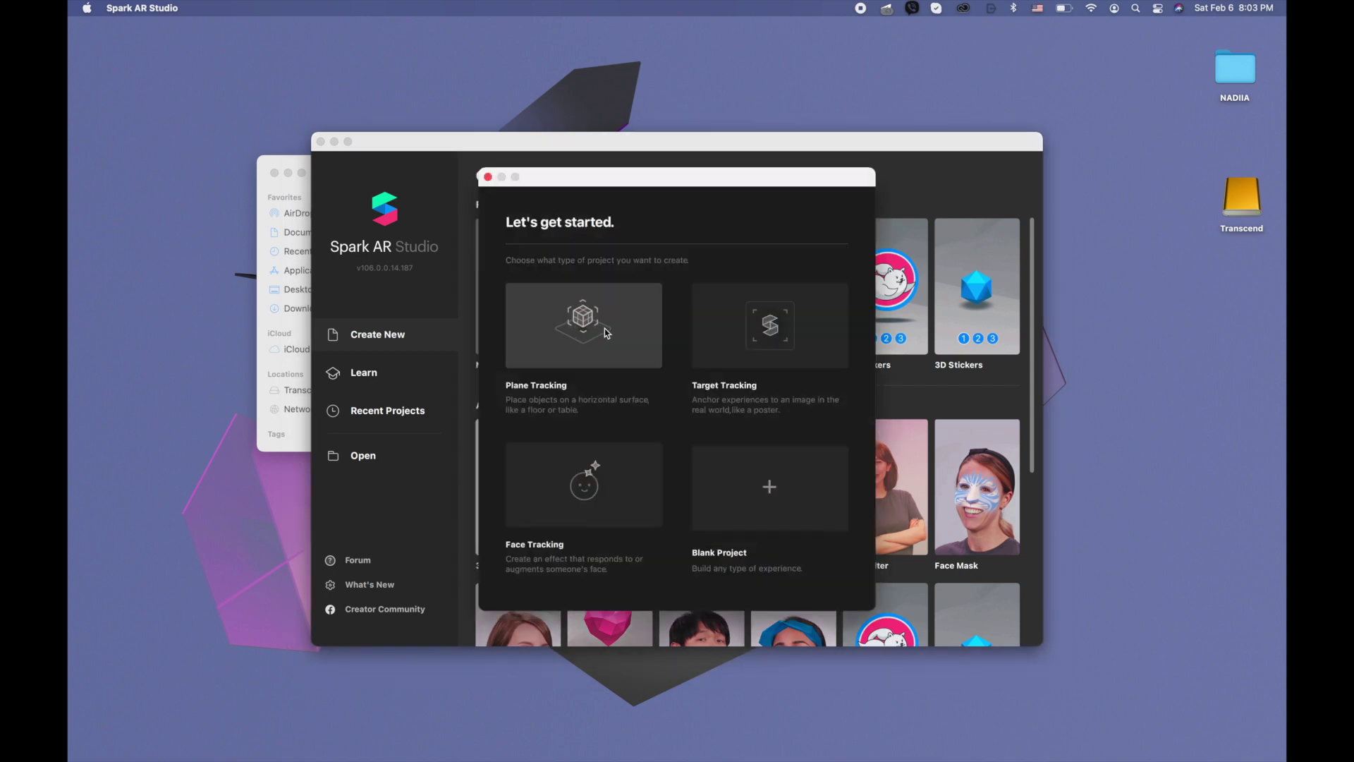
left_click(768, 505)
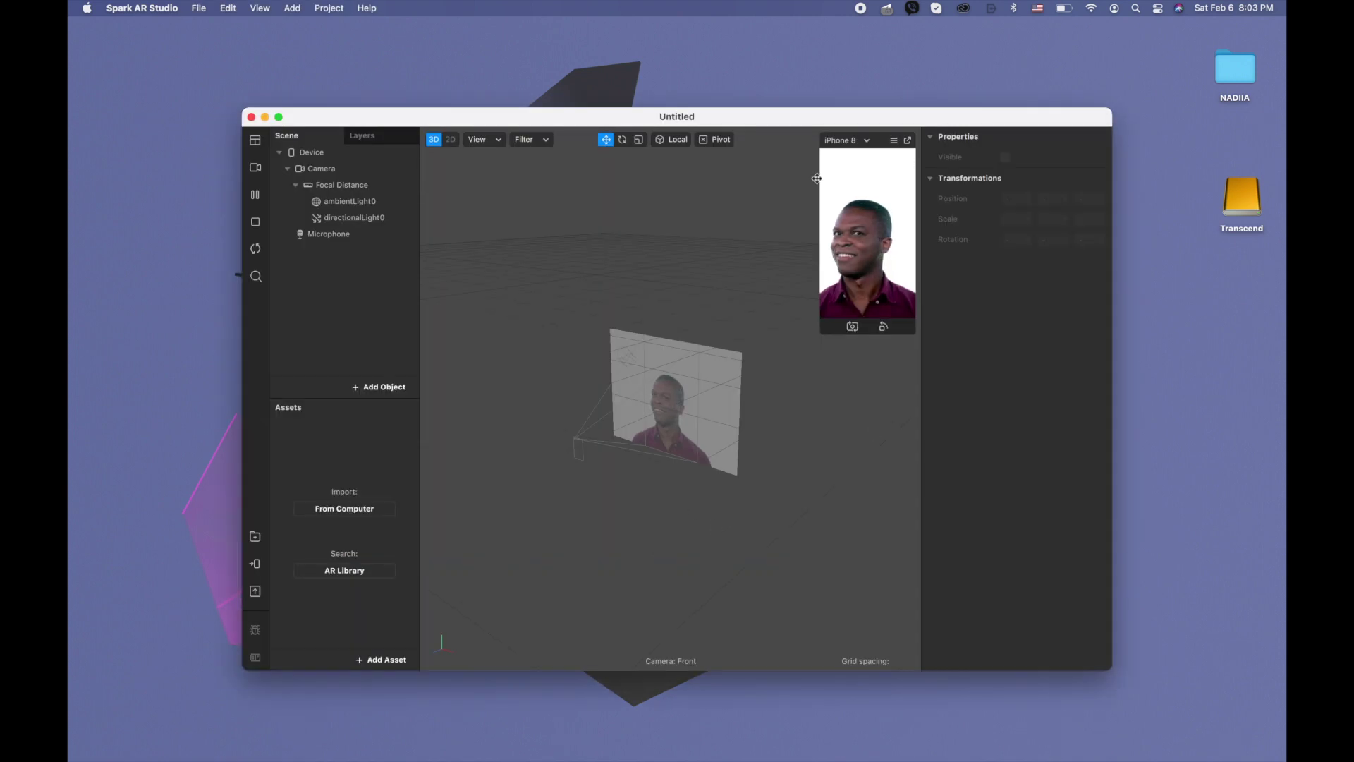
- Import the Blur.arp and AddContrast.arp patches from the Downloads folder into the project assets
mouse_move(98, 471)
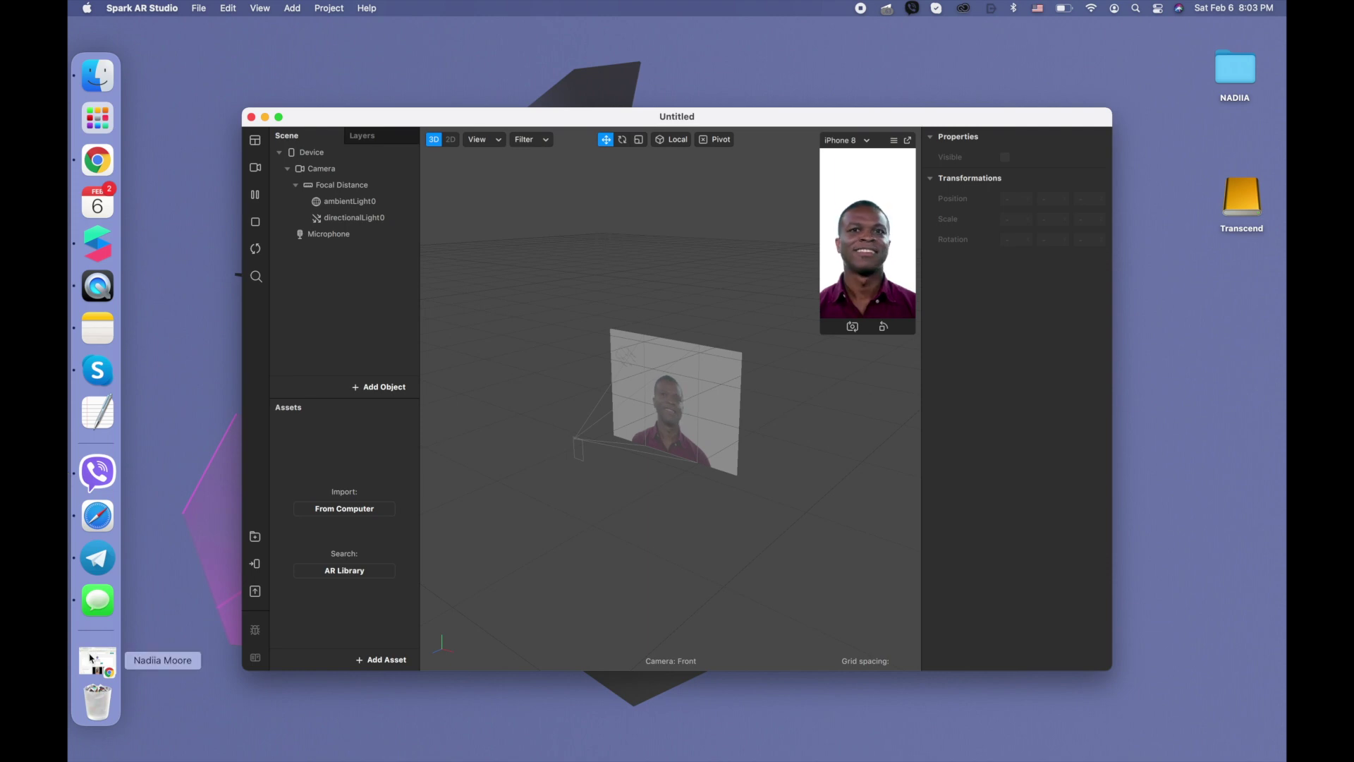
left_click(95, 74)
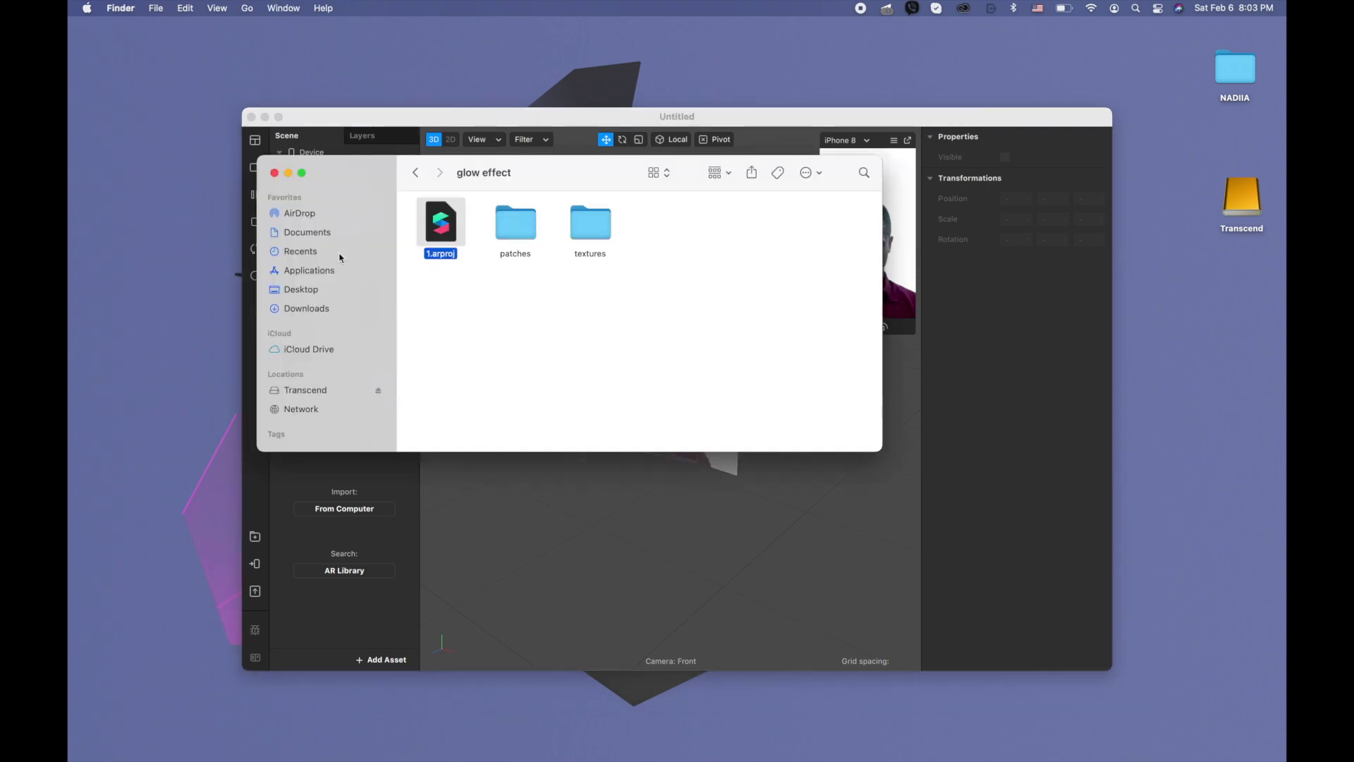
left_click(304, 308)
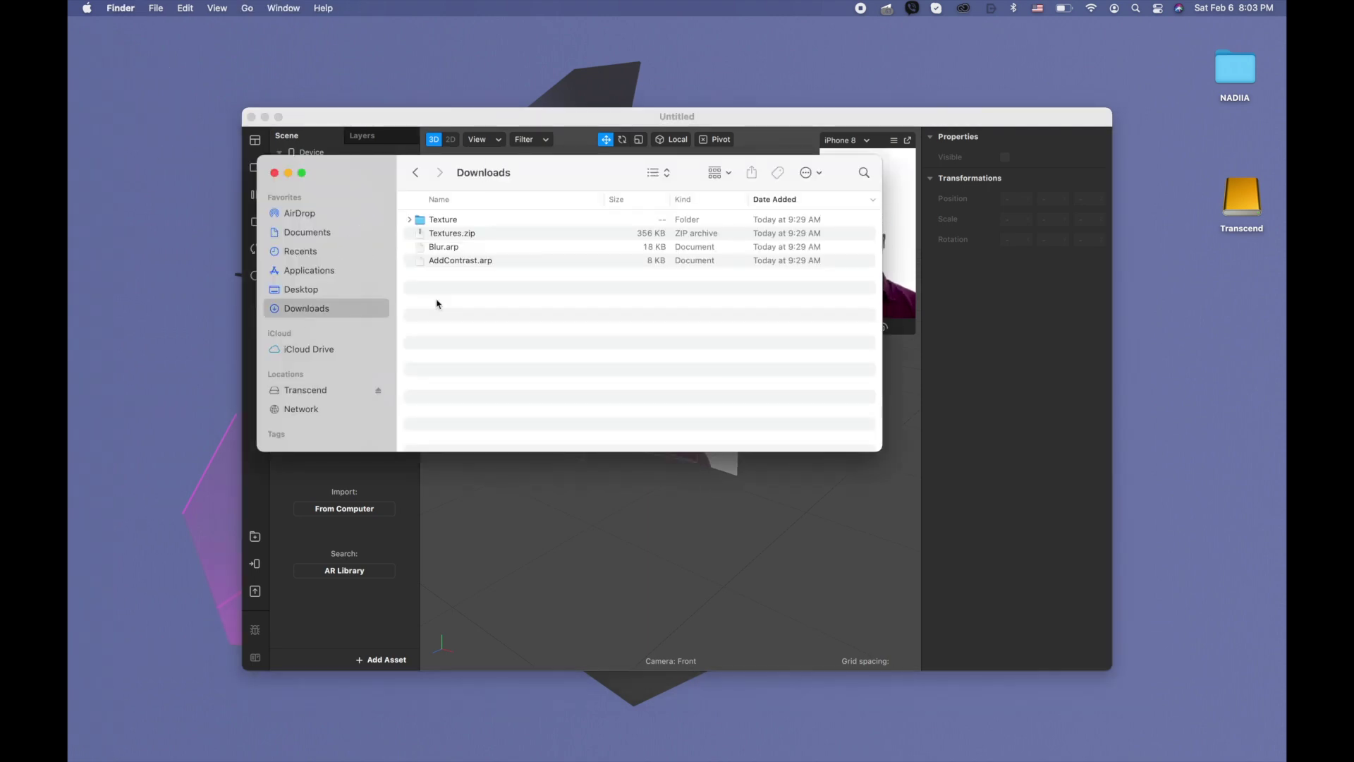
left_click_drag(441, 247, 339, 531)
left_click_drag(462, 263, 361, 552)
left_click(288, 173)
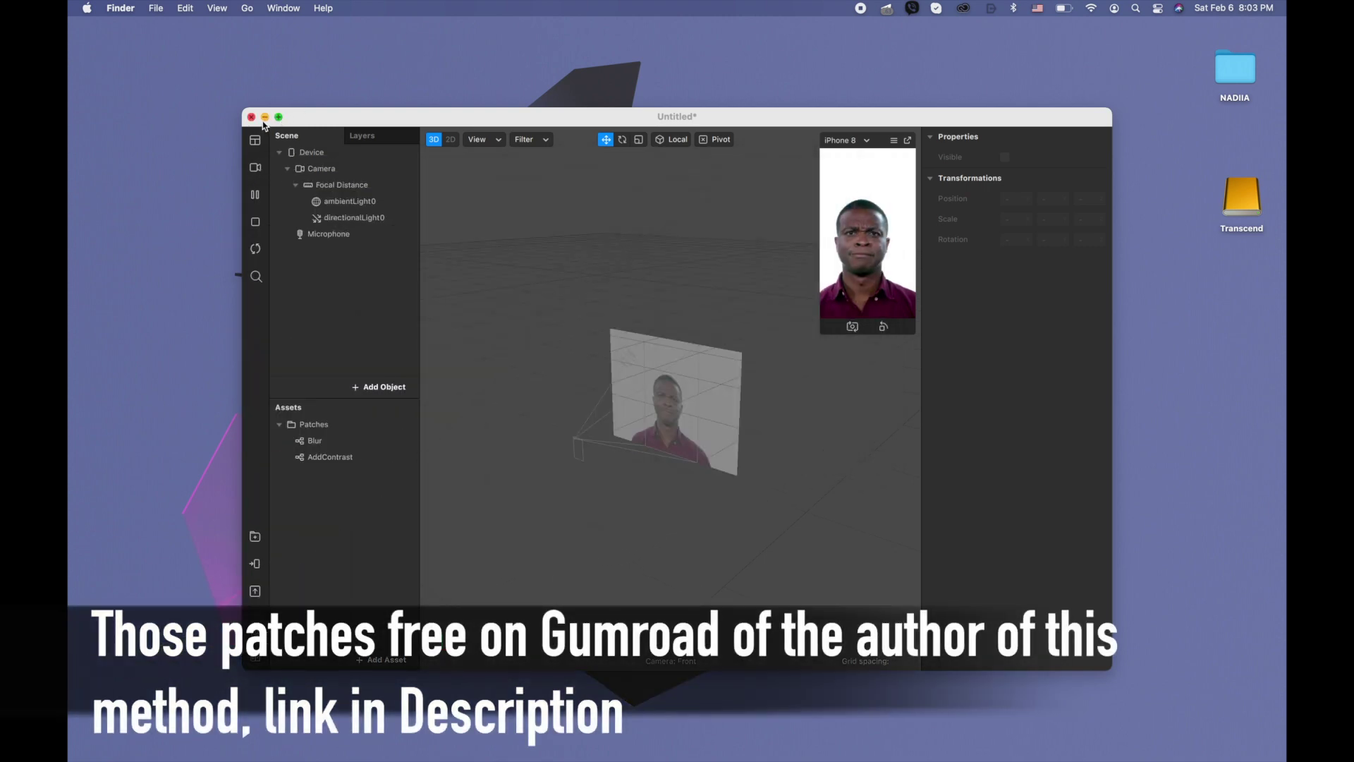
- Maximize the project window and insert a Particle System object into the scene
left_click(285, 119)
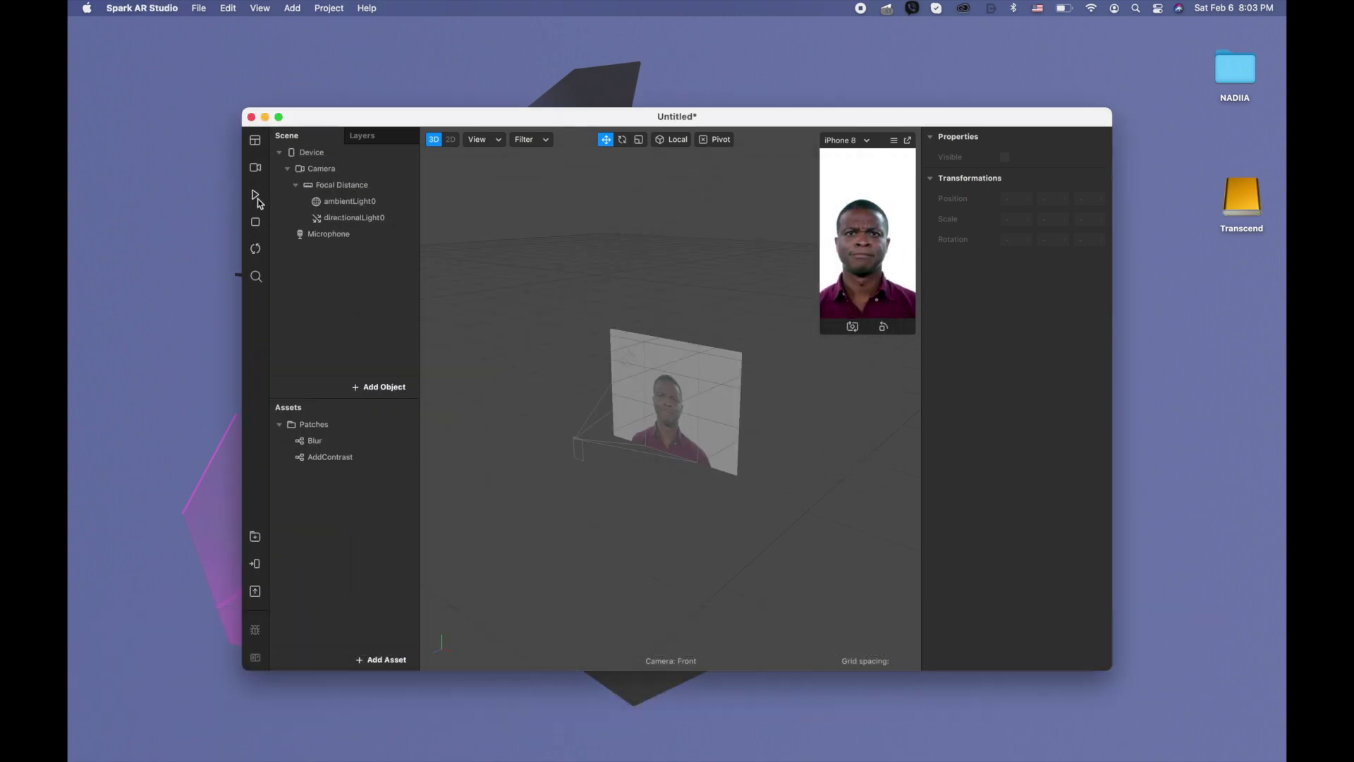
left_click(279, 117)
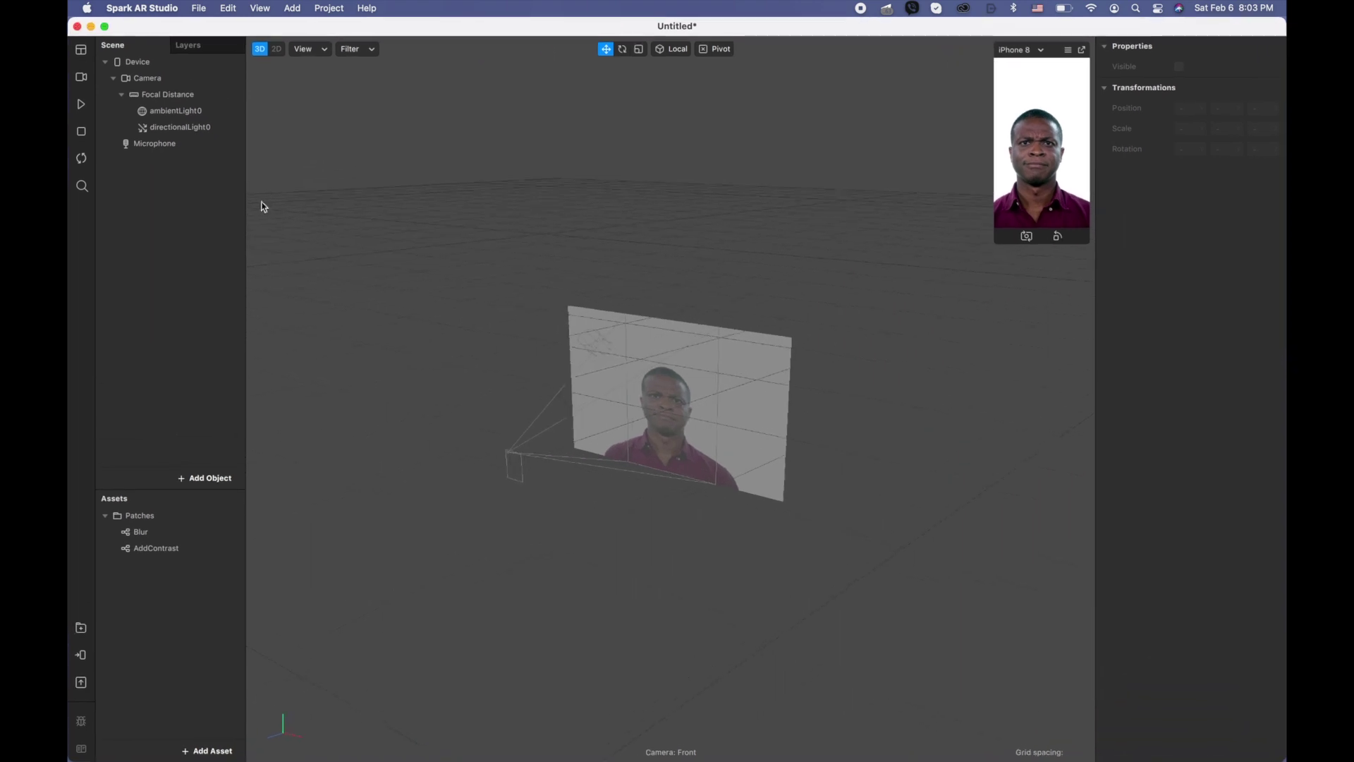
left_click(205, 479)
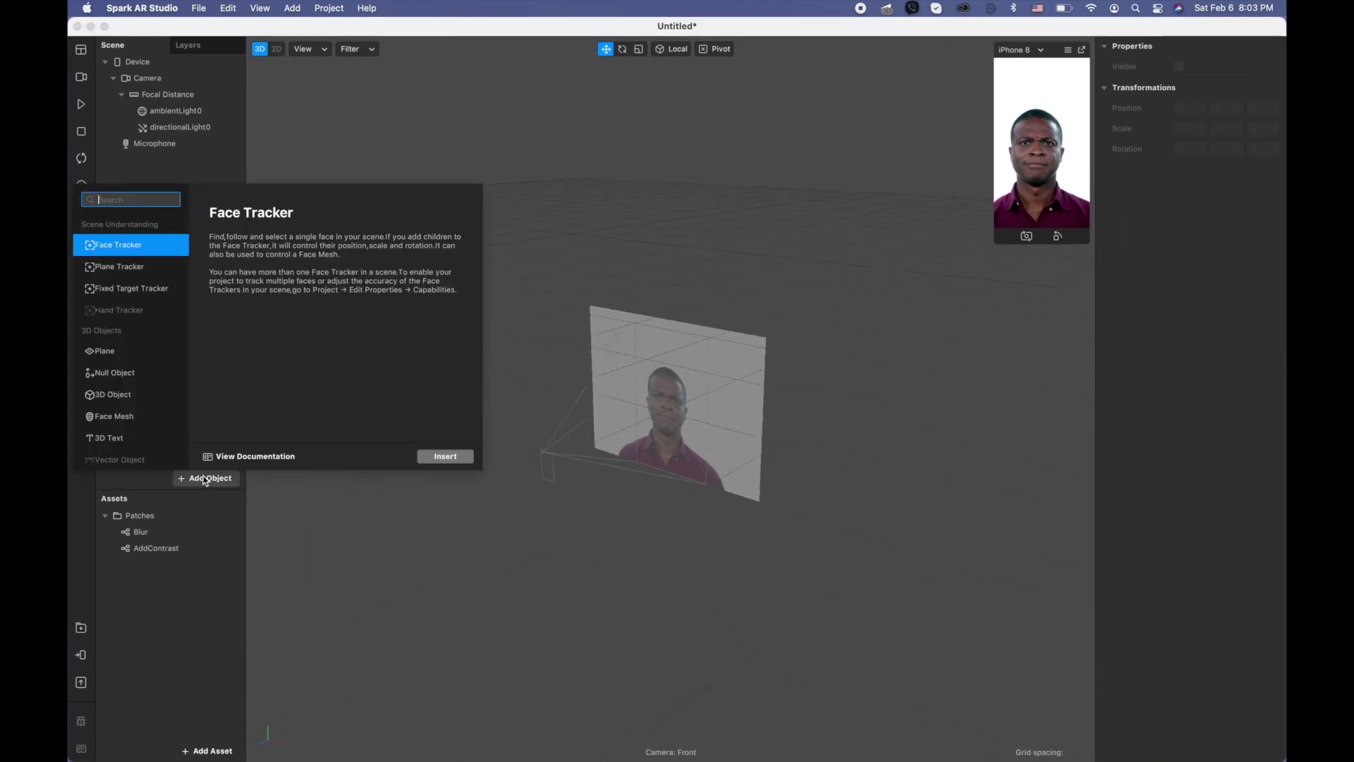
scroll(169, 428, "down", 10)
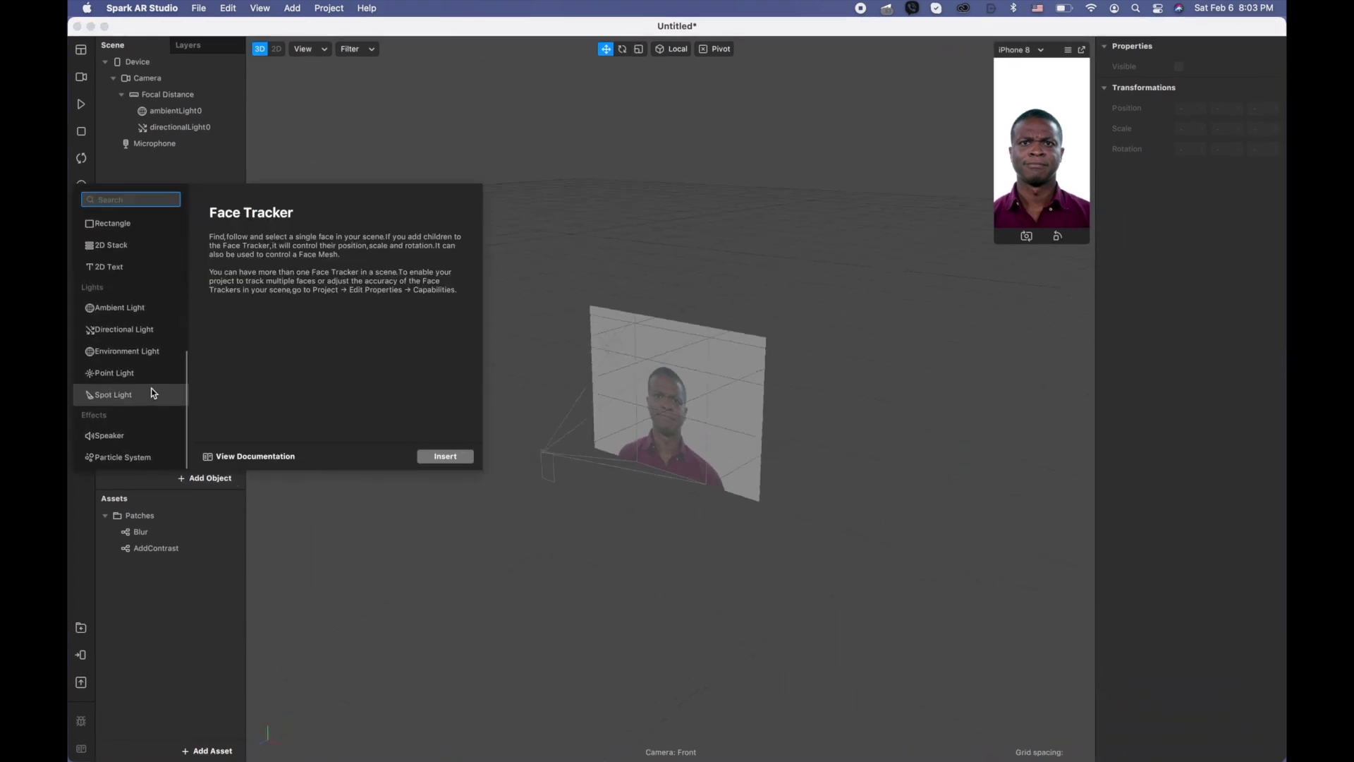
left_click(134, 457)
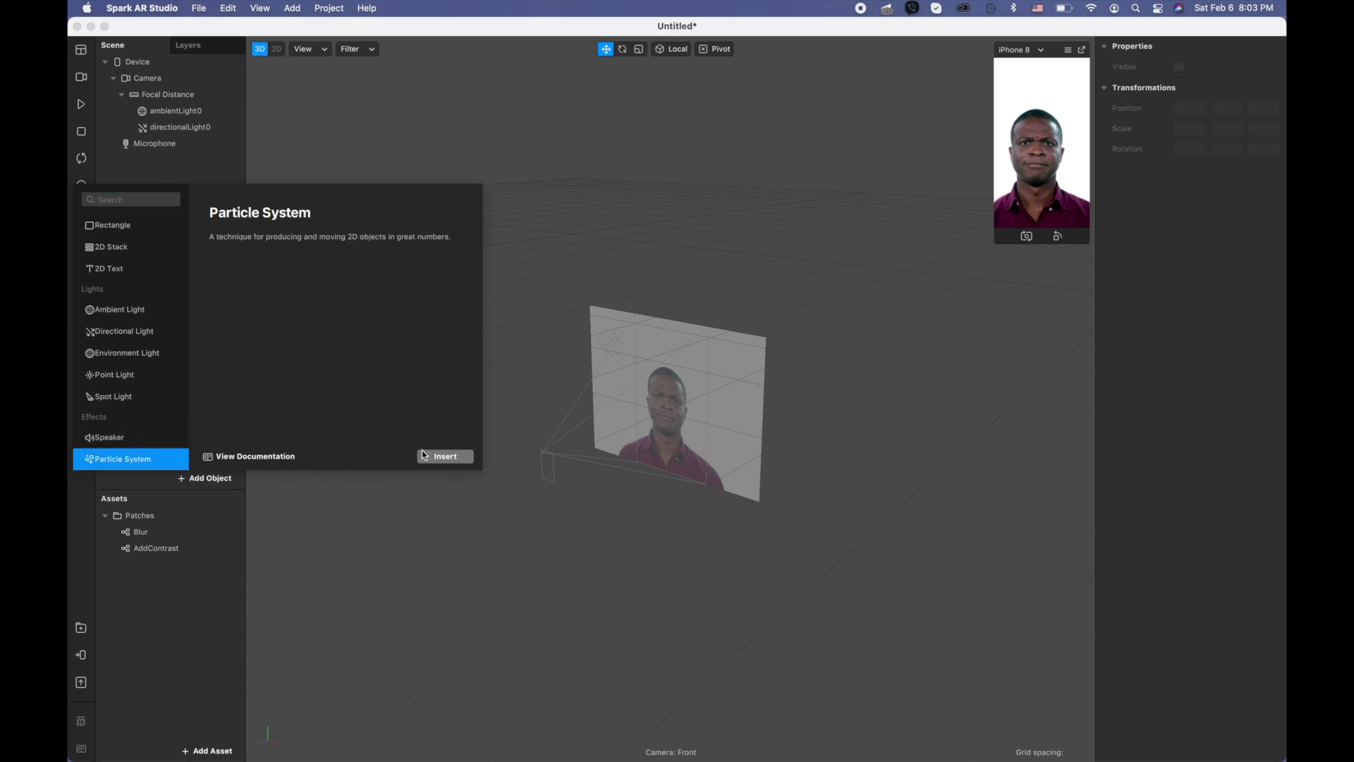
left_click(445, 457)
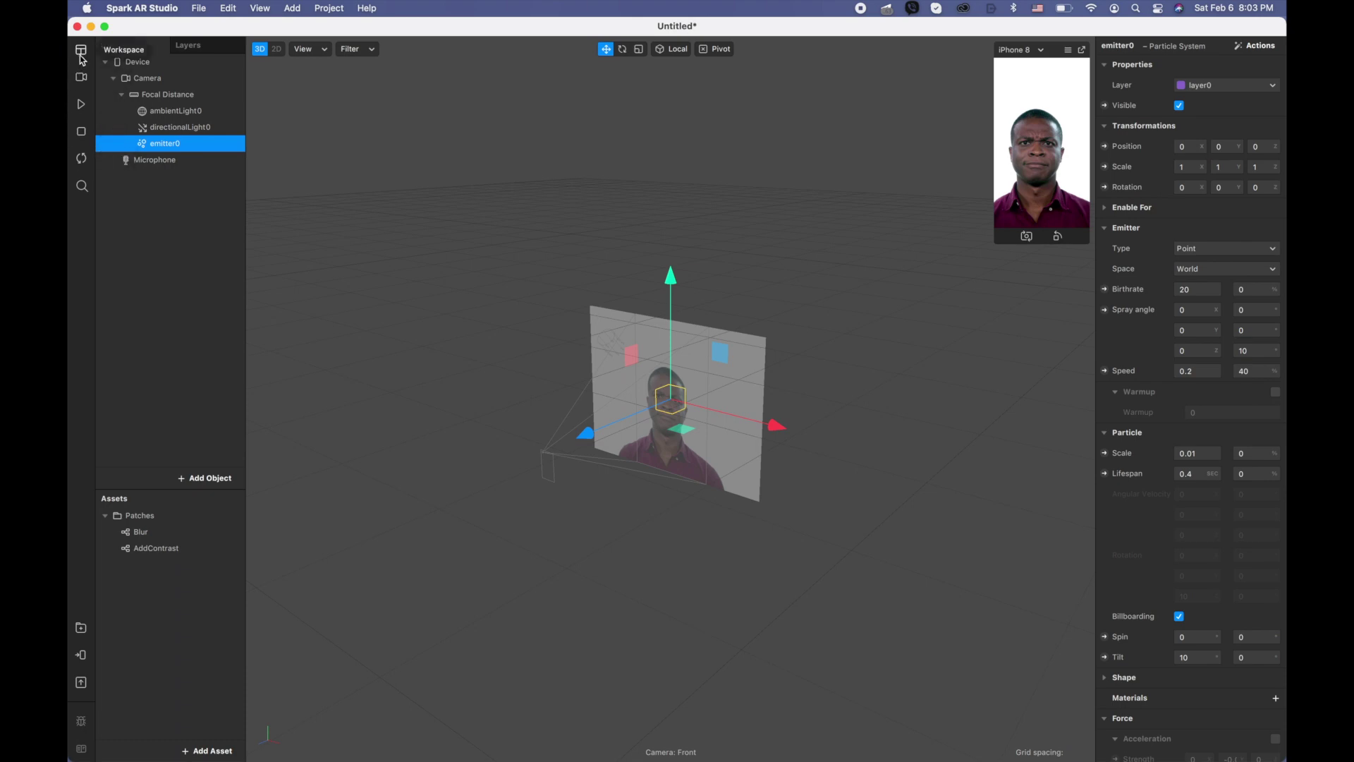
- Create the Device's default render pipeline and, in an enlarged Patch Editor, move the Device output patch clear of Scene Render Pass
left_click(157, 65)
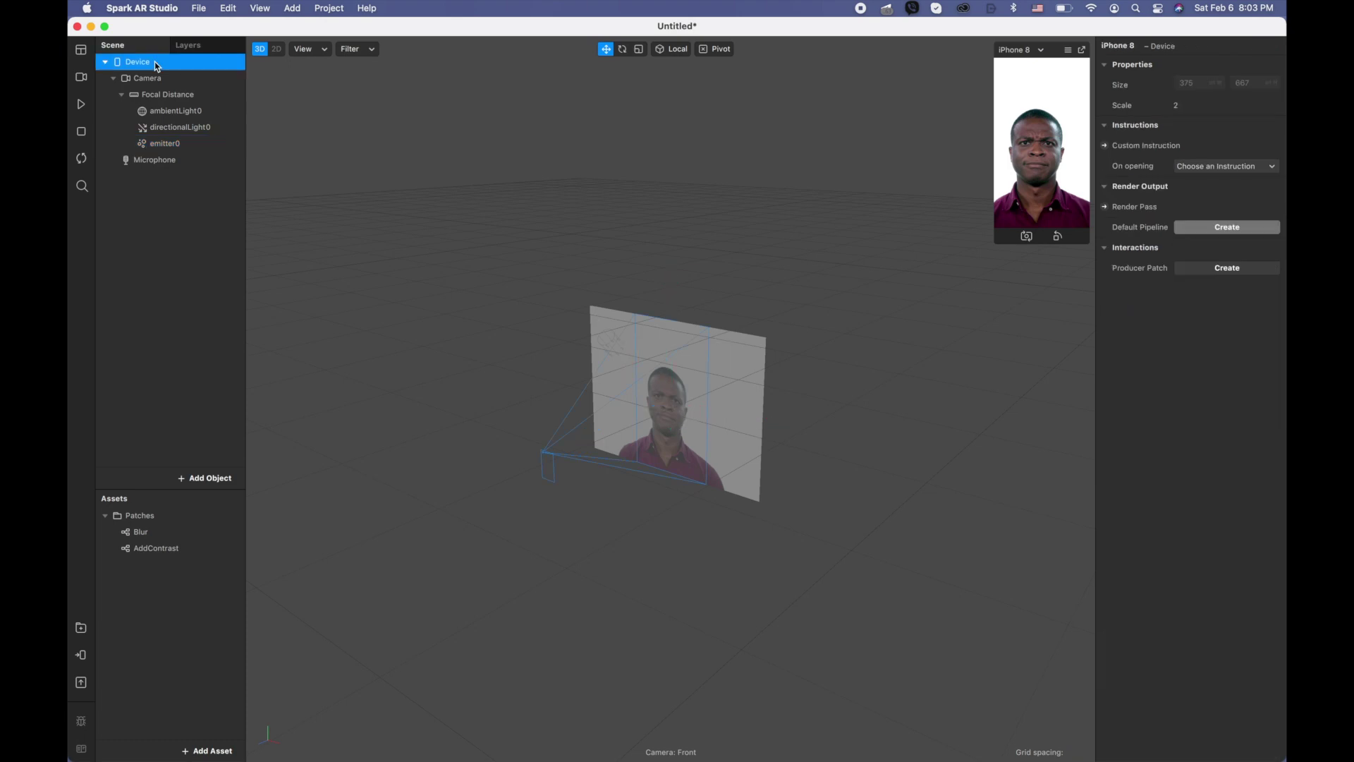
left_click(1209, 233)
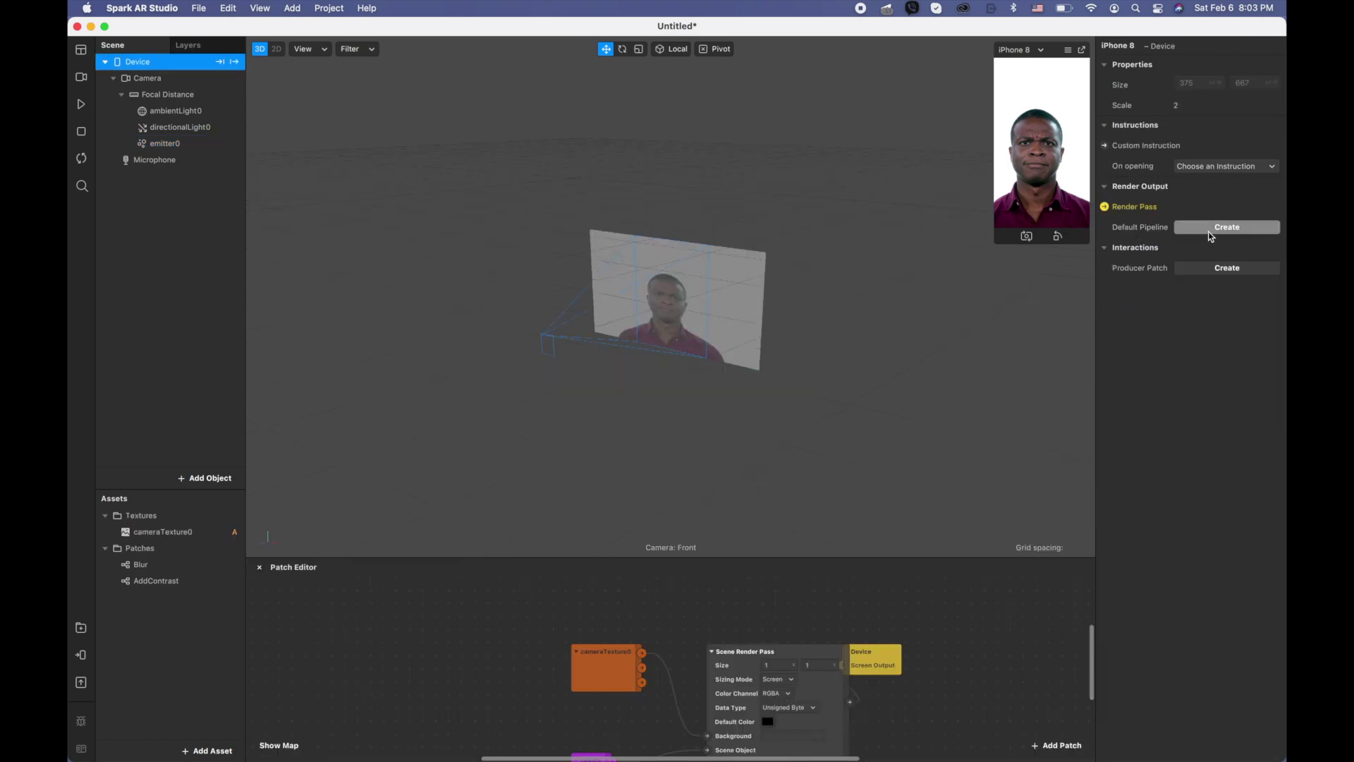
left_click(819, 555)
left_click_drag(820, 557, 819, 360)
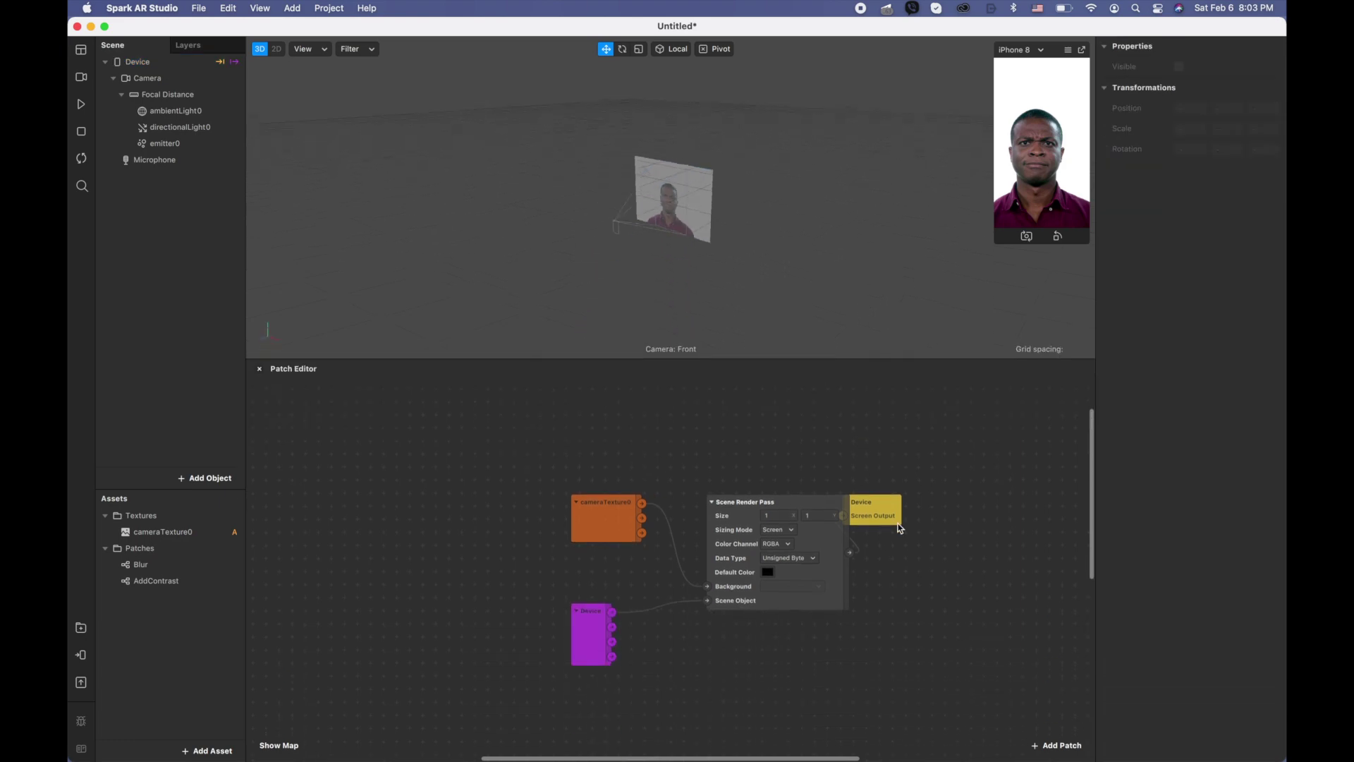
left_click_drag(882, 511, 987, 509)
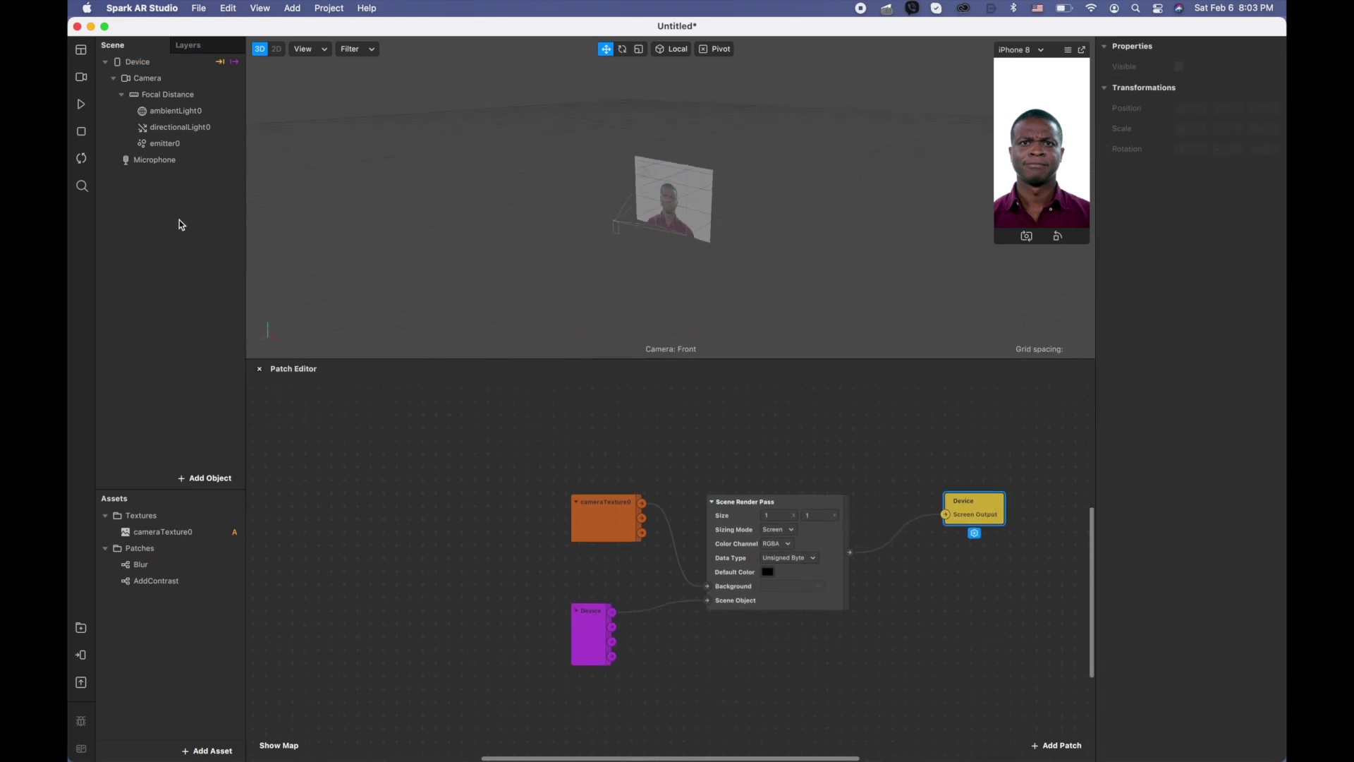
- Set the emitter's birthrate to 10, its spray angle ranges to 90 for X and 70 for Z, particle scale to 0.02 and lifespan to 5
left_click(182, 144)
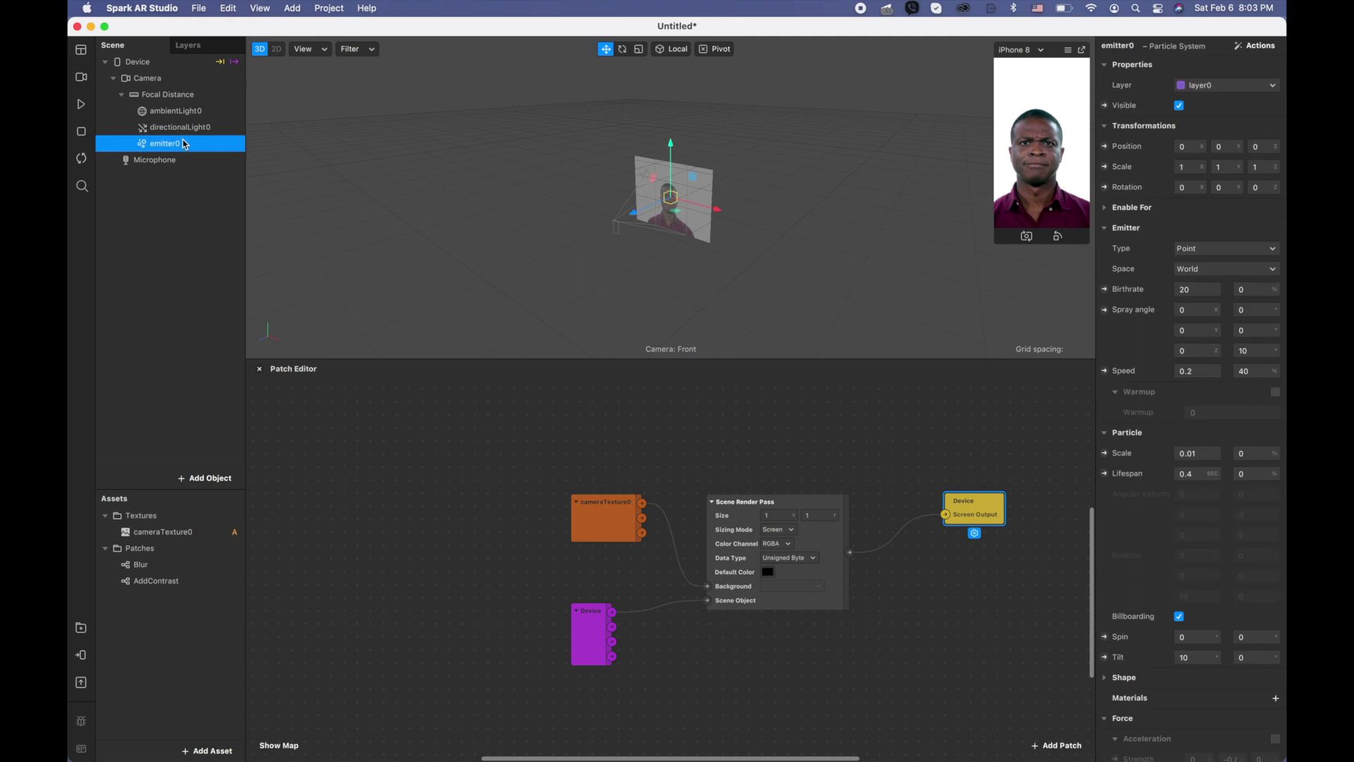
left_click(1197, 289)
left_click(1254, 311)
left_click(1258, 351)
left_click(1212, 455)
left_click(1203, 474)
key("Return")
- Turn off billboarding for the emitter's particles and set the X and Z angular velocity ranges to 200
scroll(1161, 602, "down", 3)
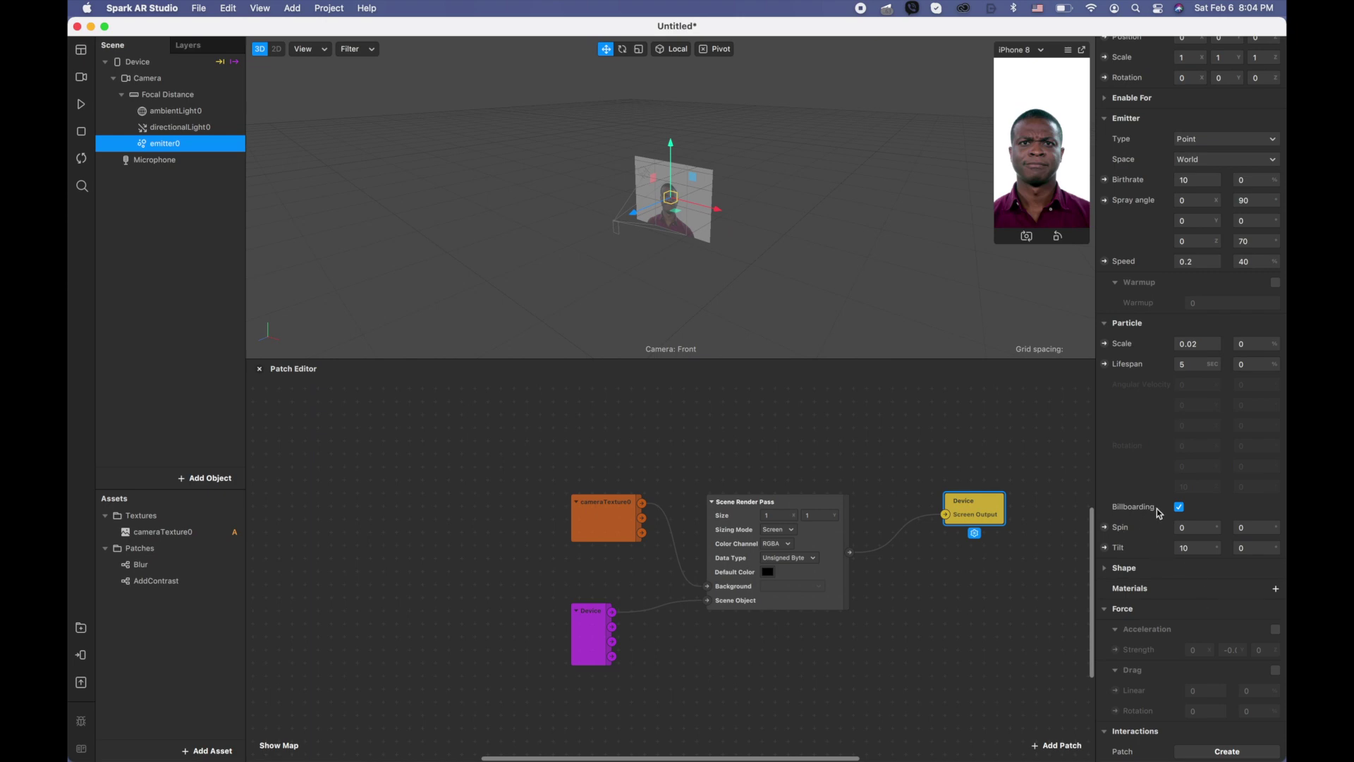
left_click(1179, 509)
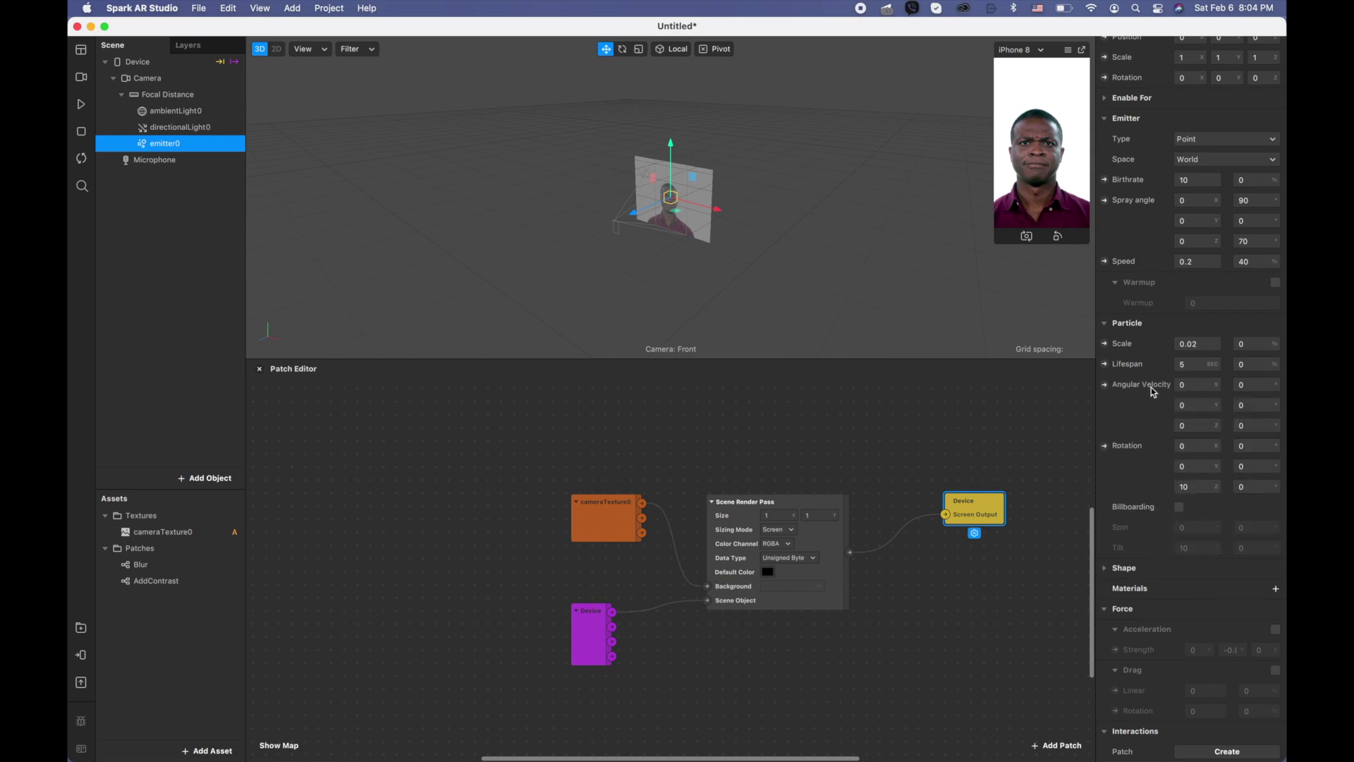
left_click(1248, 386)
type("200")
left_click(1250, 405)
left_click(1253, 426)
- Add a new material to the emitter and enable its acceleration force
left_click(1275, 590)
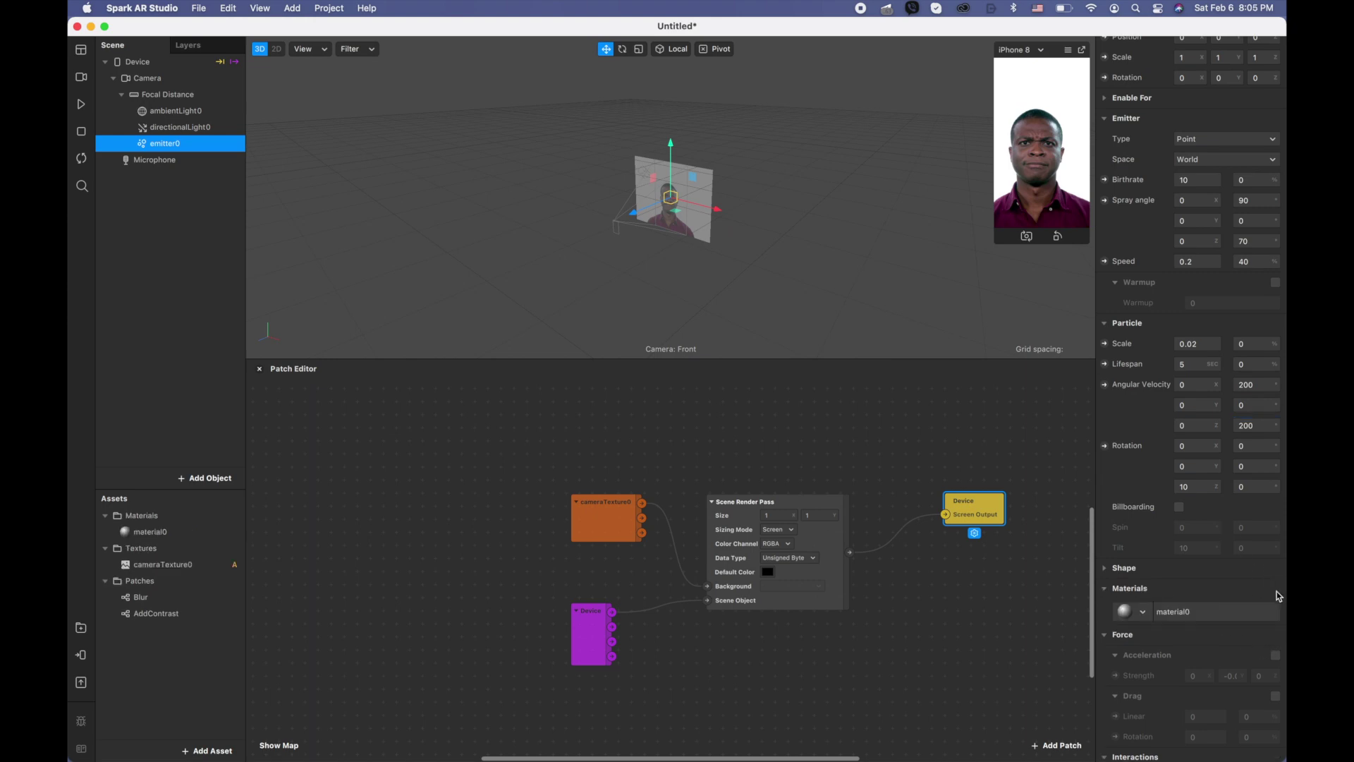
left_click(1275, 656)
- Set the particle material's shader type to Physically-Based and its albedo color to hex DDB400
left_click(178, 534)
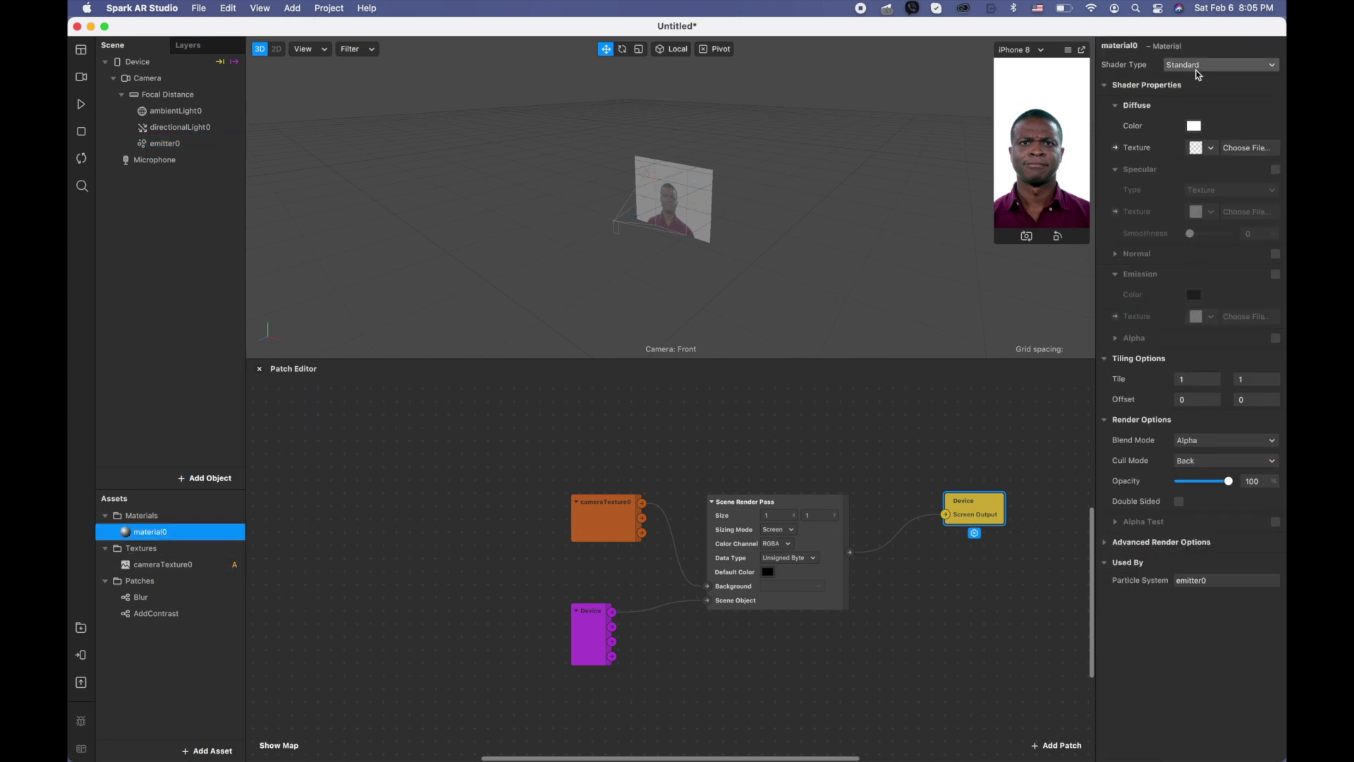
left_click(1201, 65)
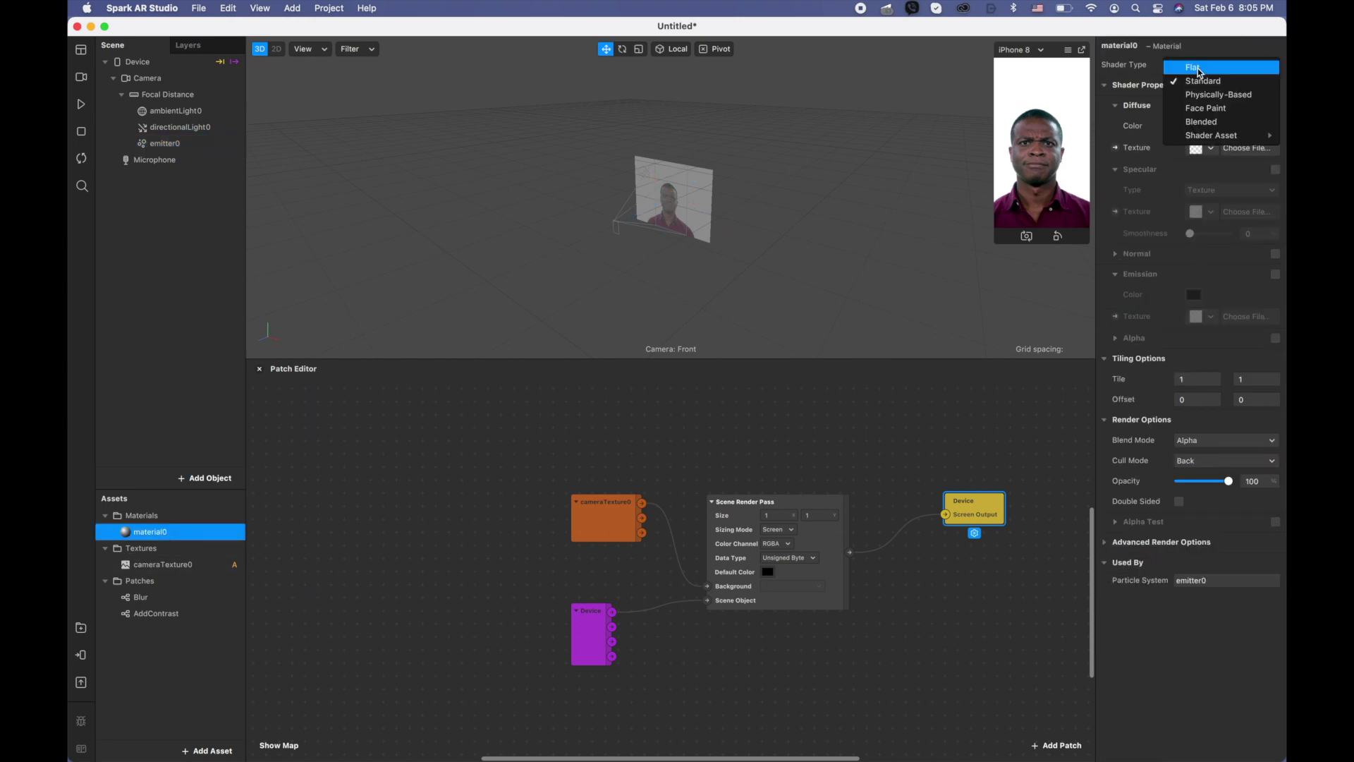
left_click(1216, 99)
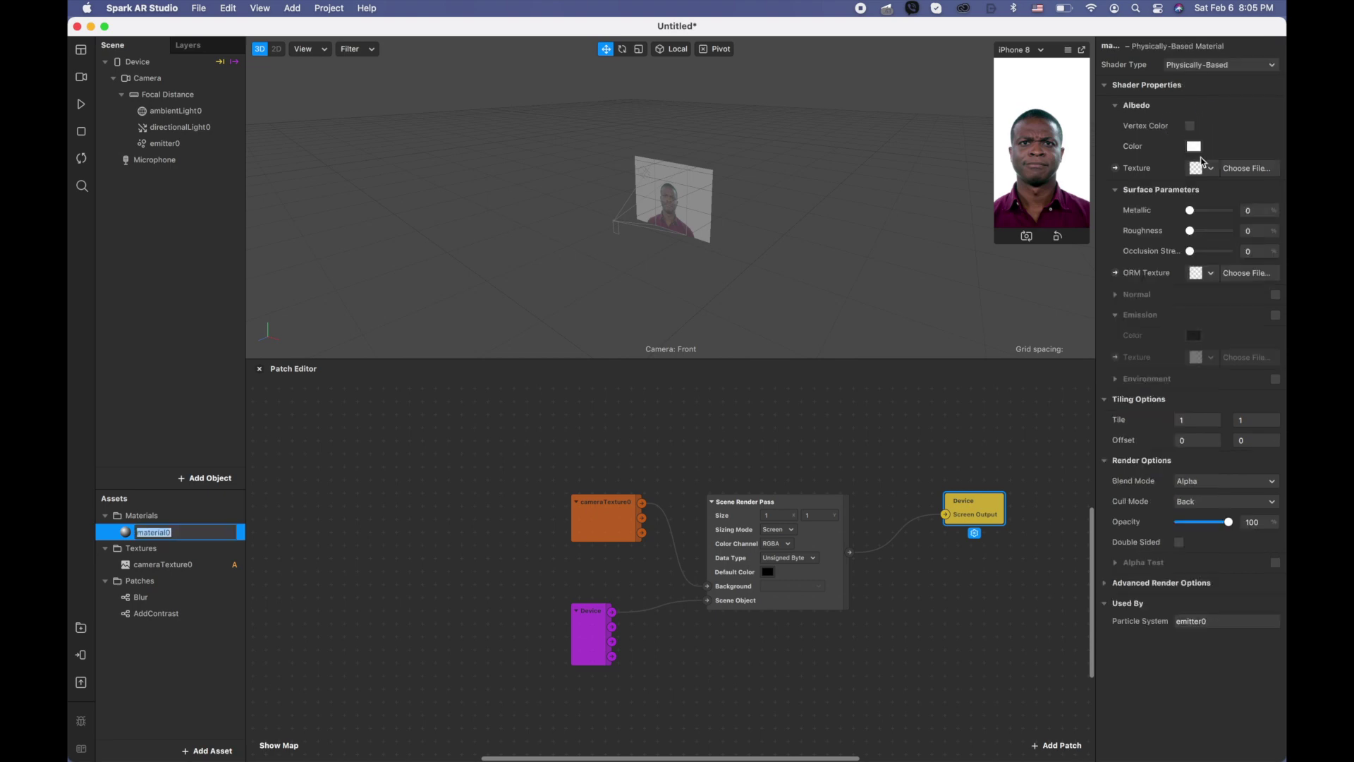
left_click(1193, 146)
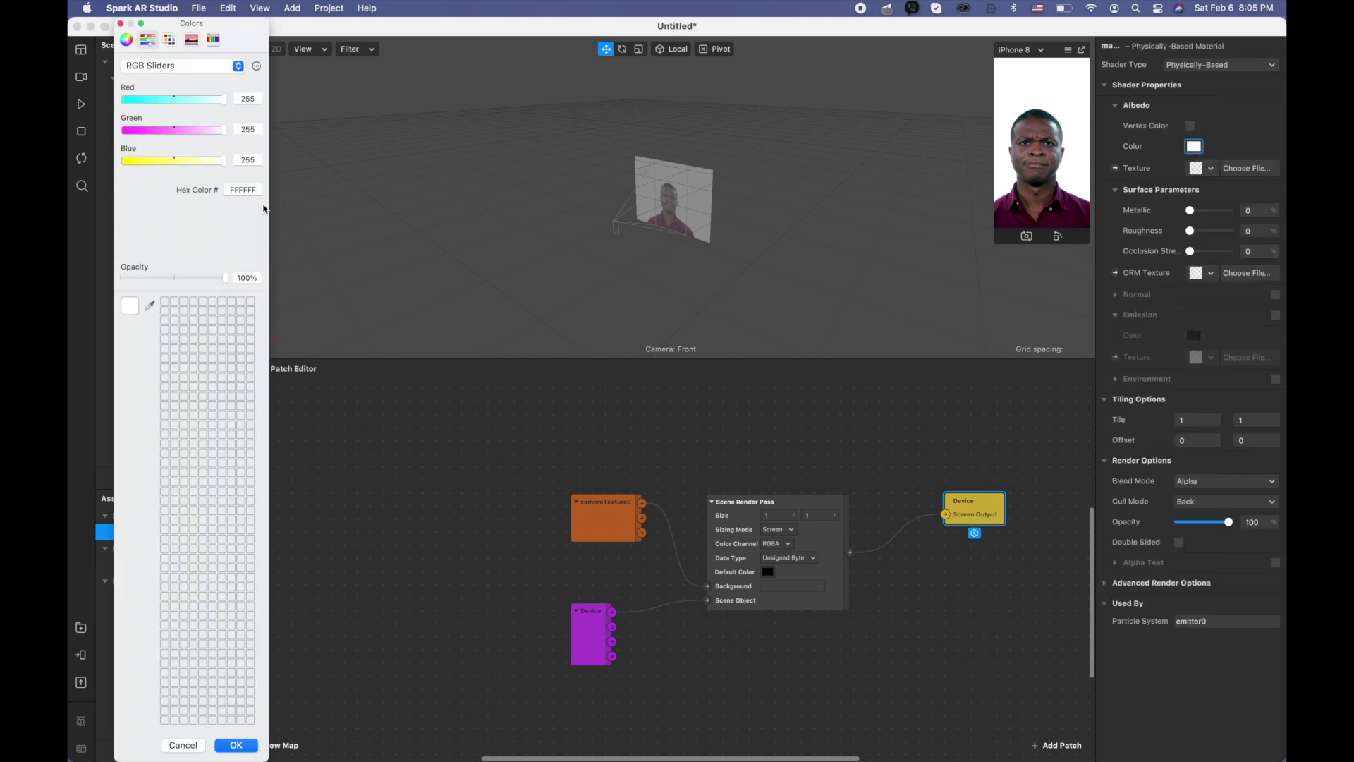
left_click(253, 188)
type("DDB400")
left_click(232, 744)
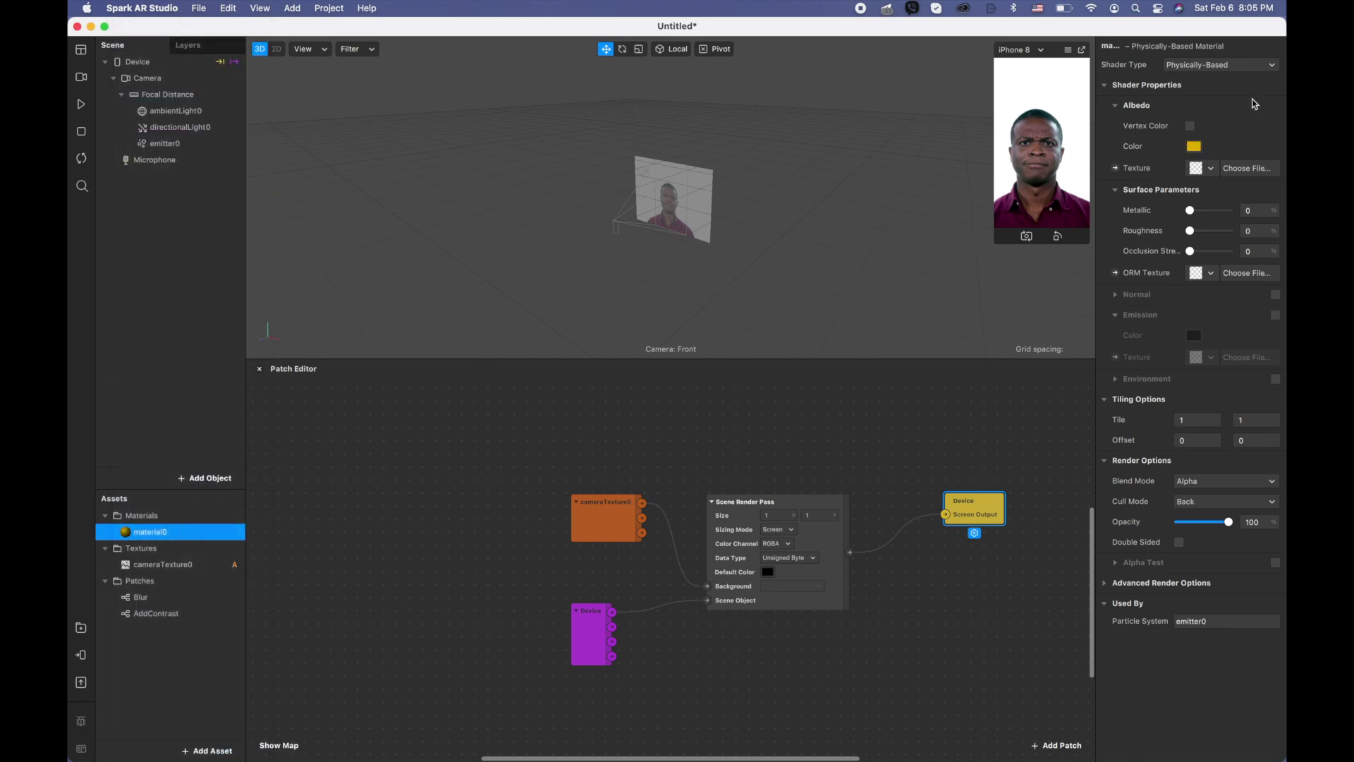
- Create a new animation sequence as the material's albedo texture and load the five monarch butterfly PNG frames from the Butterfly folder into it
left_click(1211, 170)
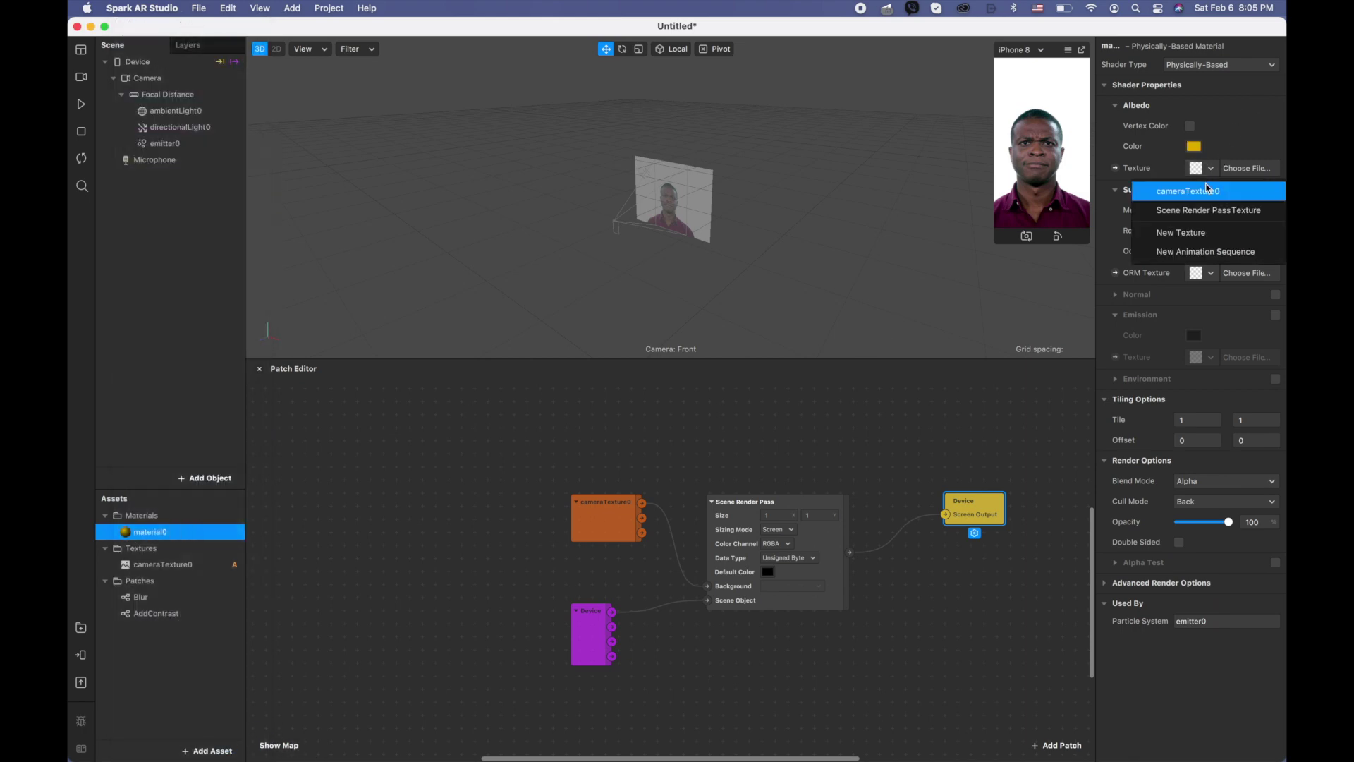
left_click(1213, 252)
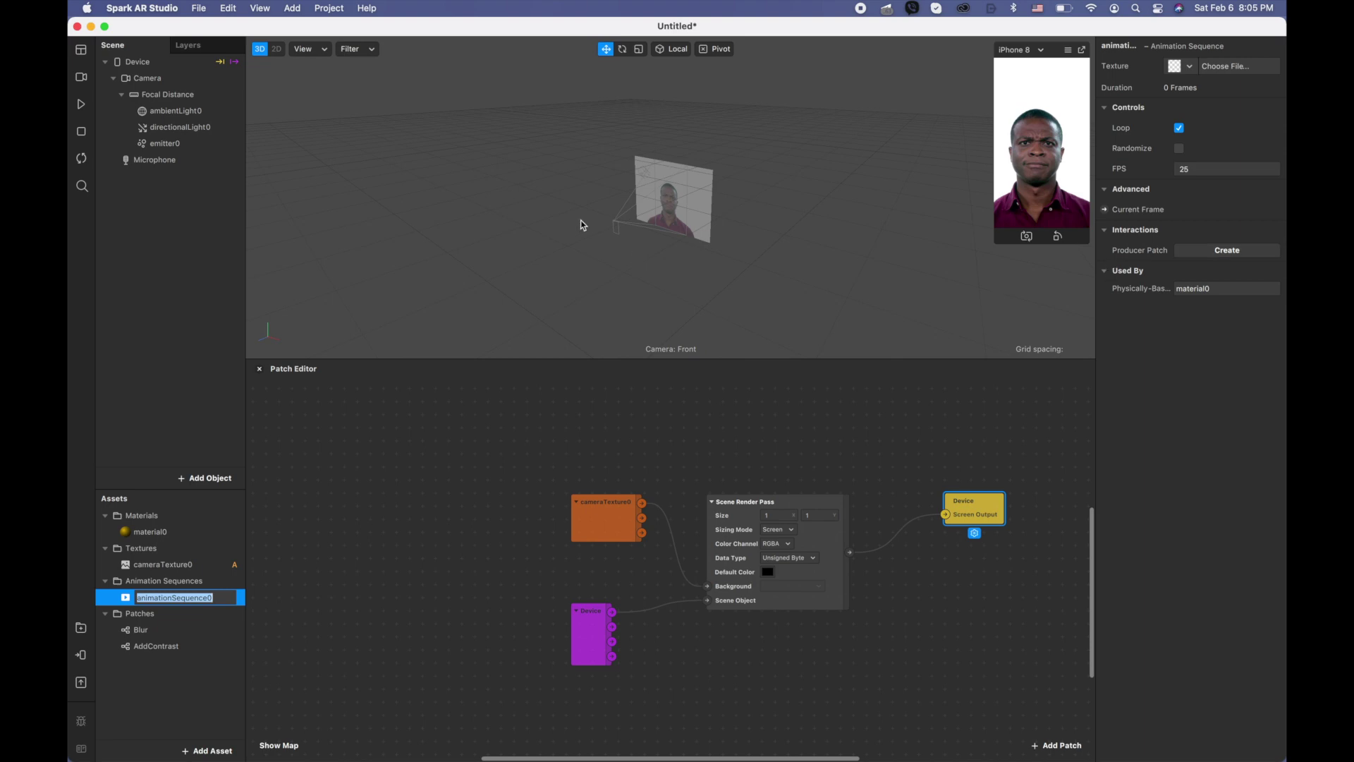
left_click(1190, 68)
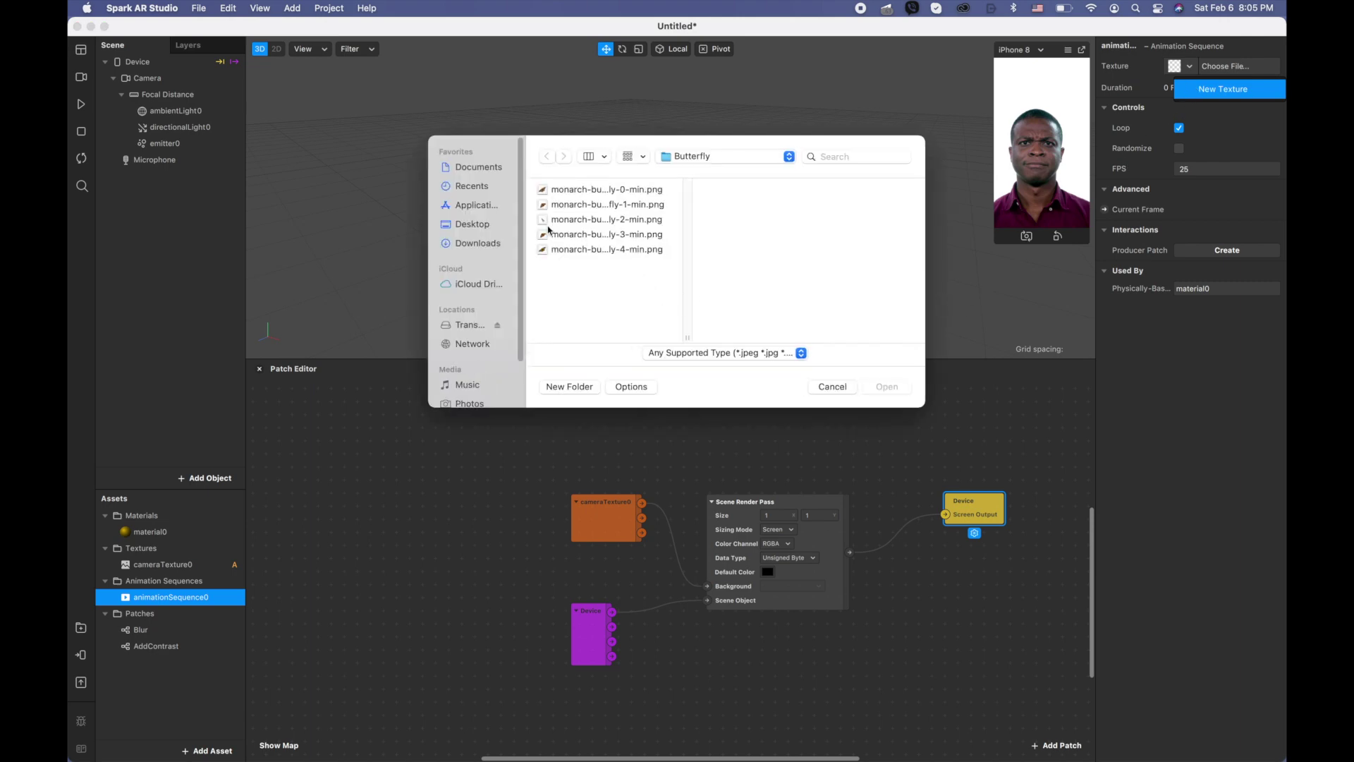
left_click_drag(534, 197, 536, 250)
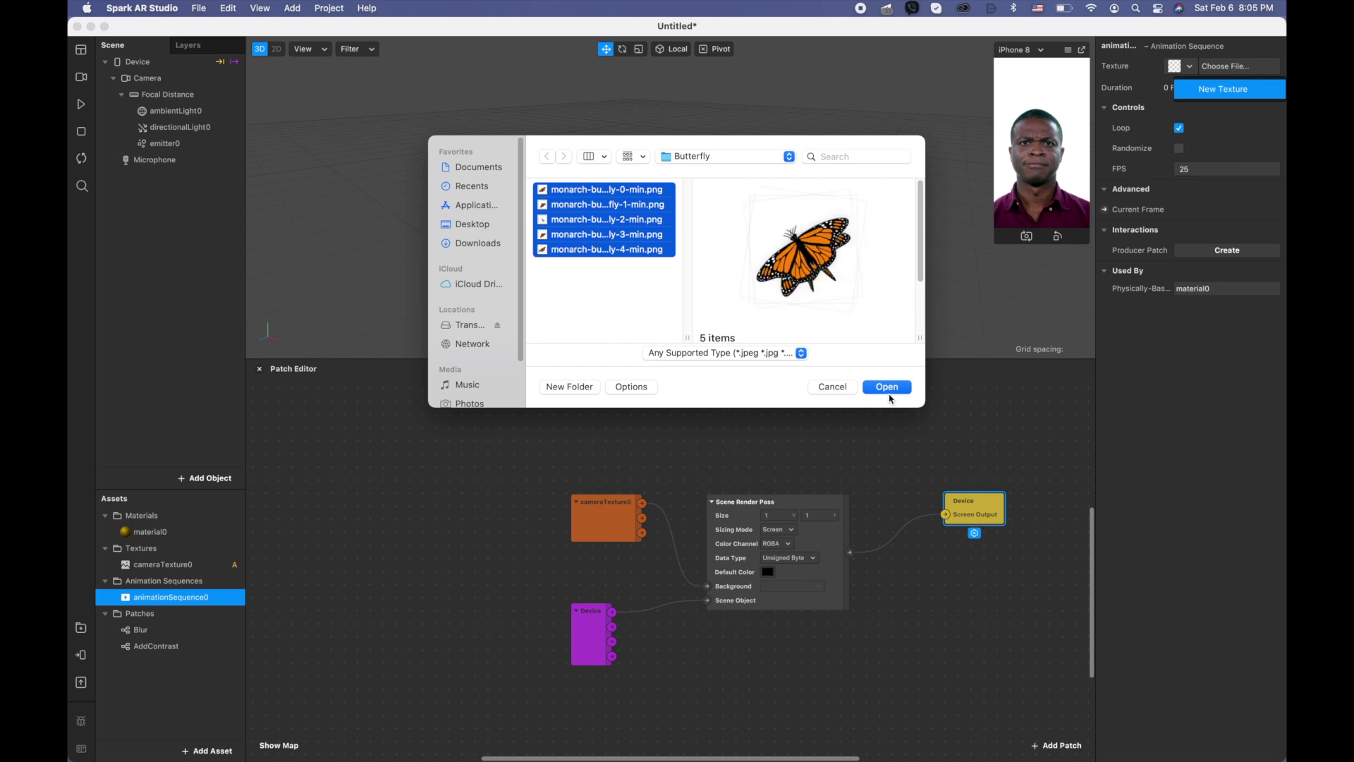
left_click(888, 388)
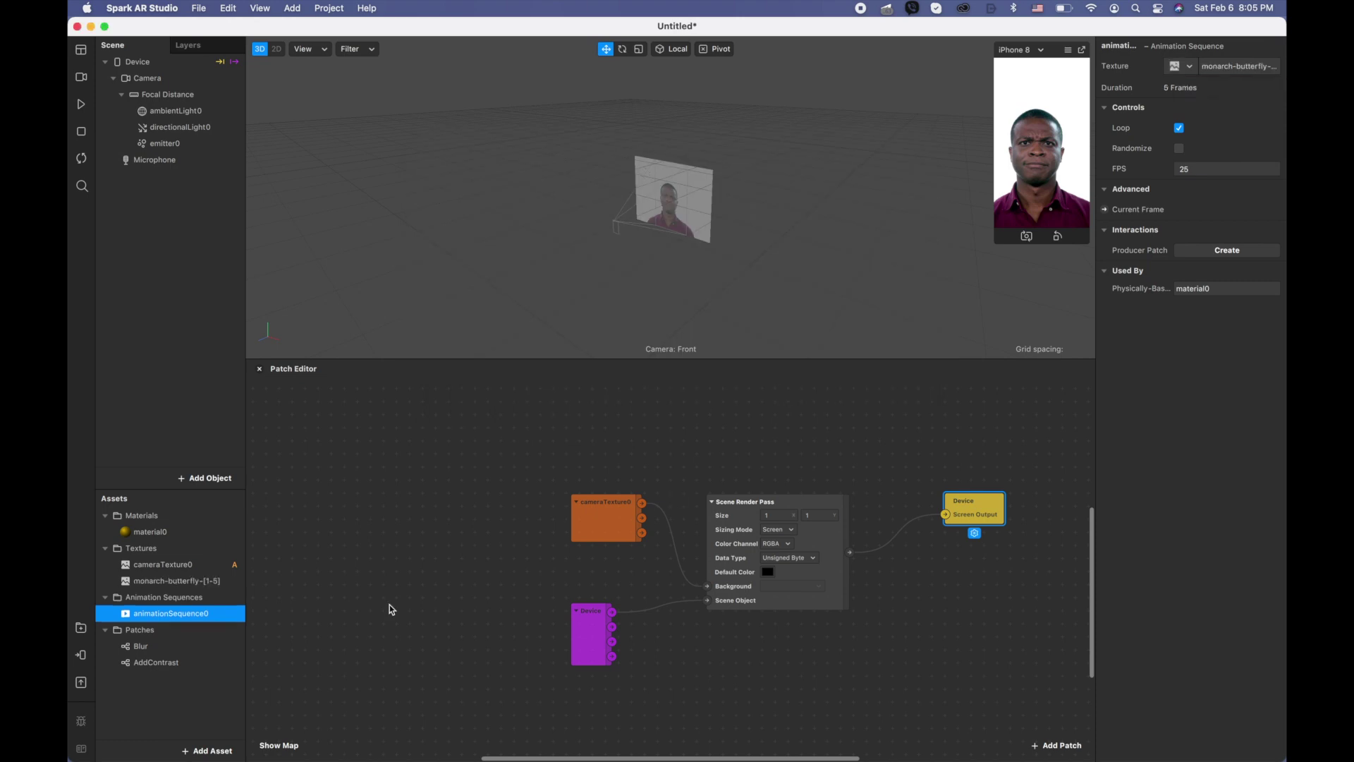
left_click(176, 587)
left_click(1179, 356)
left_click(190, 536)
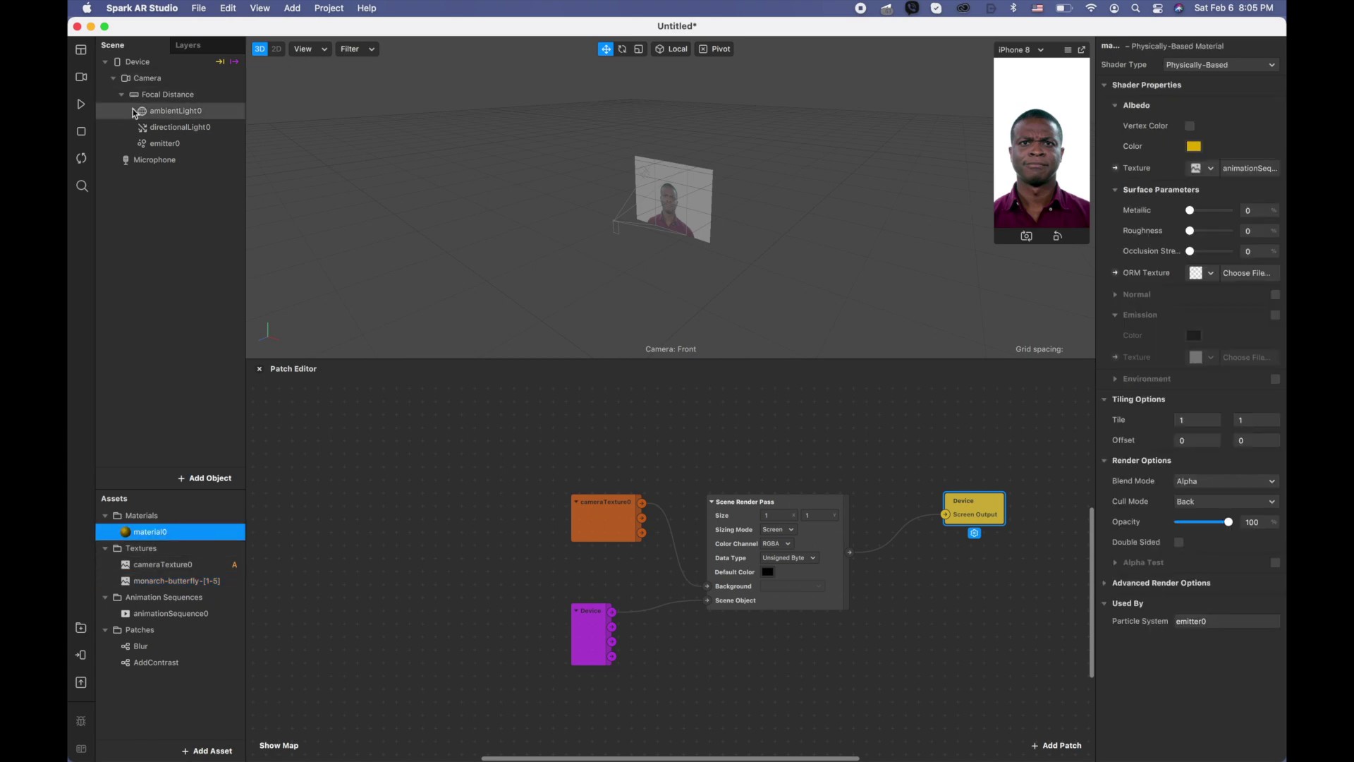
- Play the preview and switch the real-time simulation to the last woman's video in the list
left_click(81, 104)
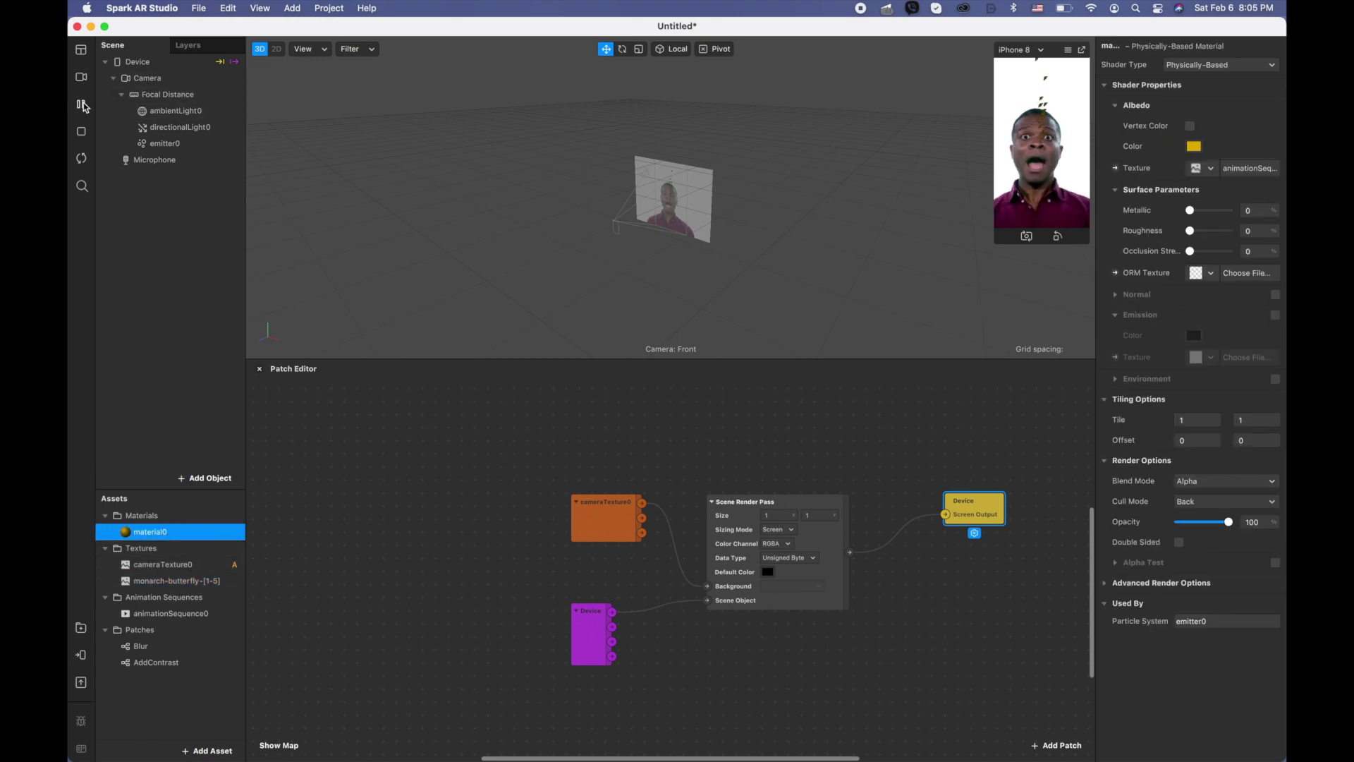
left_click(81, 77)
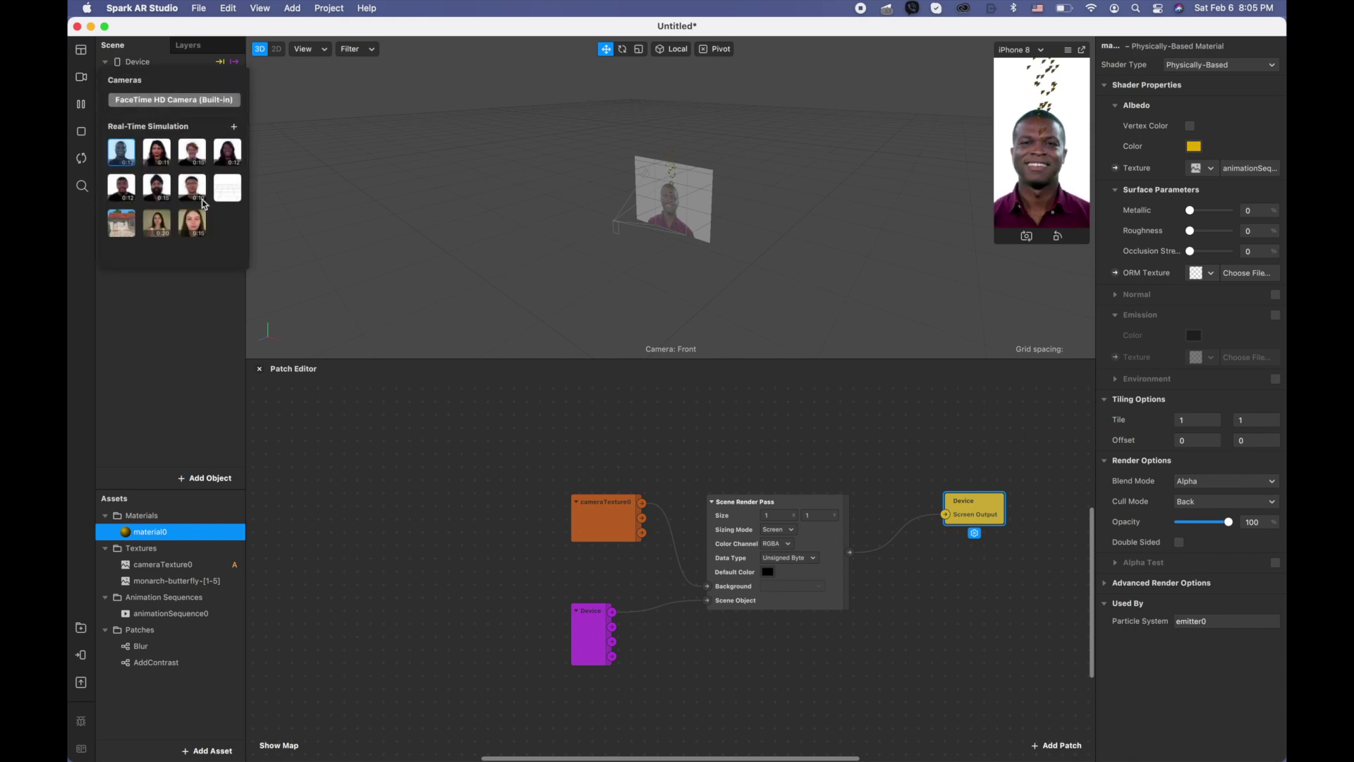
left_click(192, 222)
left_click(426, 345)
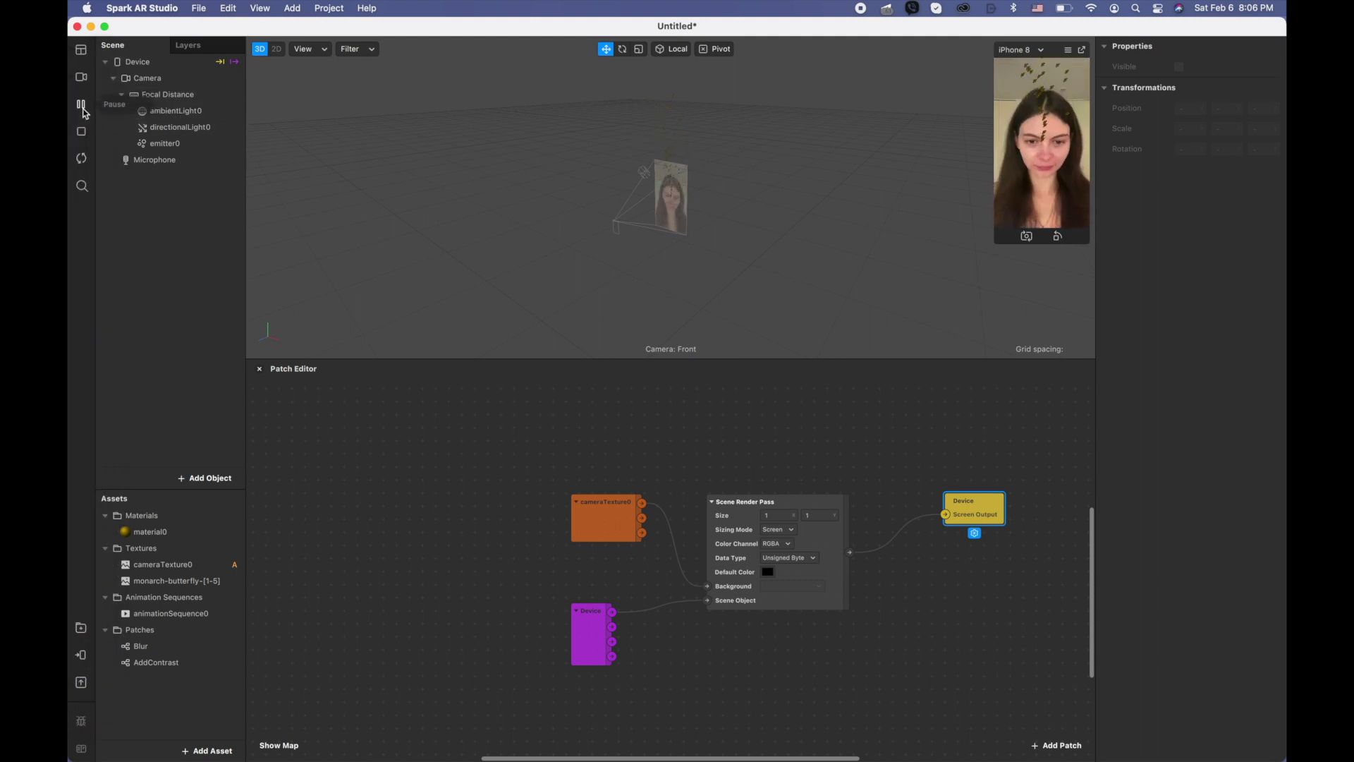
- Pause the preview, lower the emitter along Y to about -0.2, and resume playback
left_click(80, 104)
left_click(180, 143)
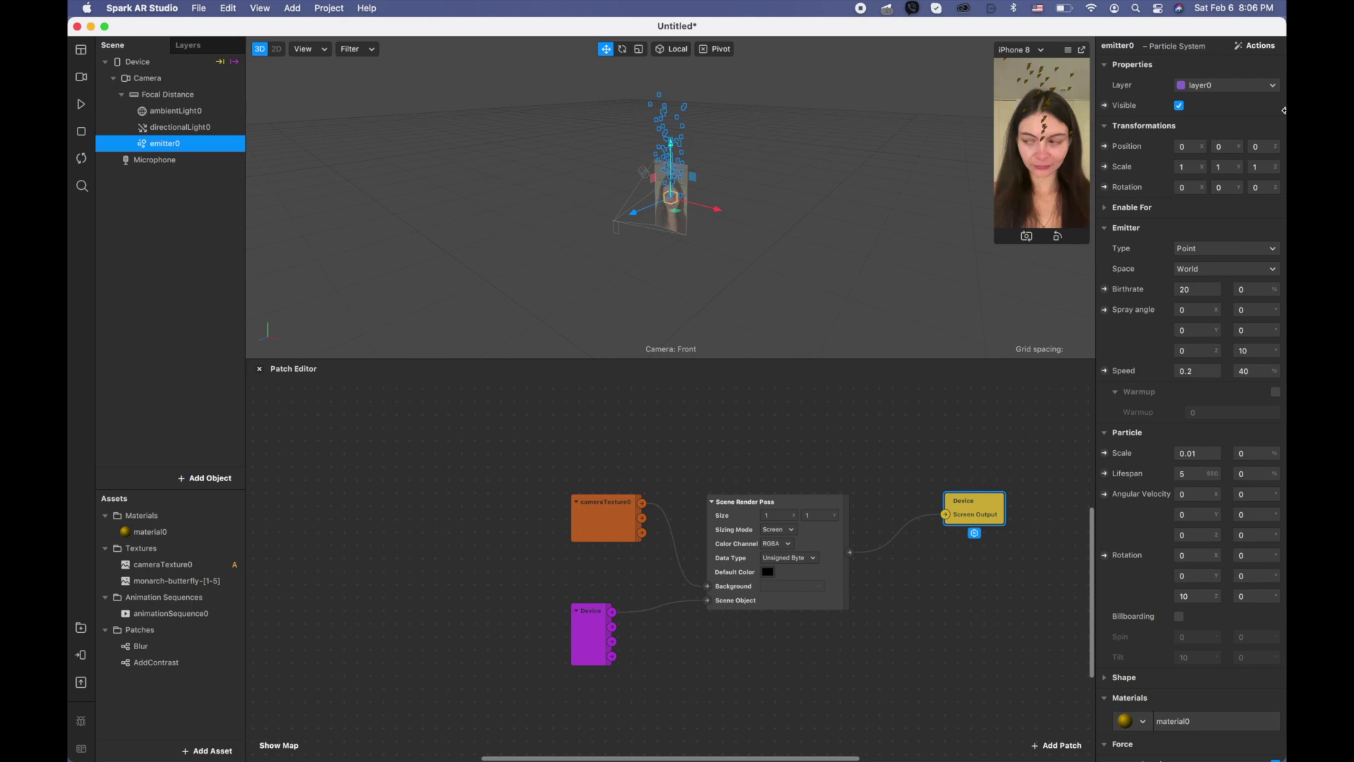
left_click(1229, 146)
key("Return")
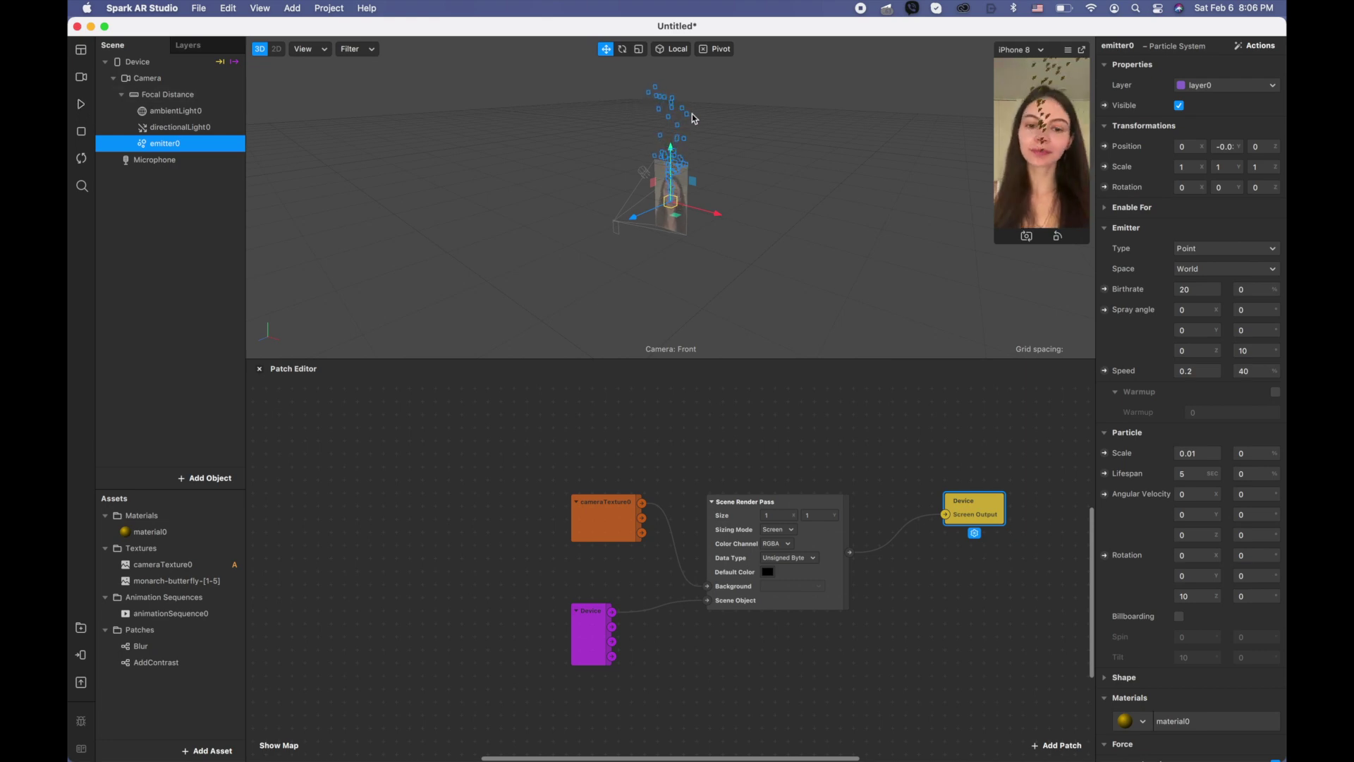
left_click_drag(671, 157, 671, 185)
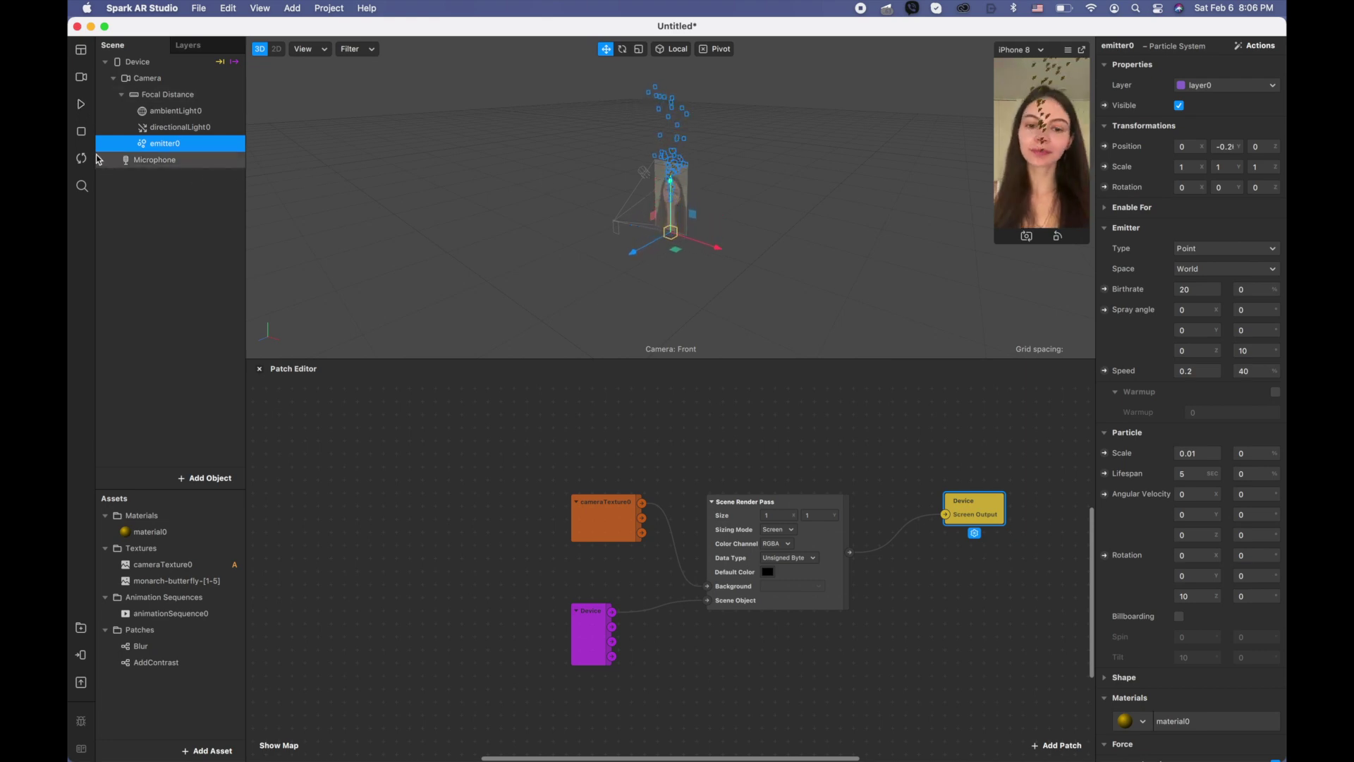
left_click(82, 104)
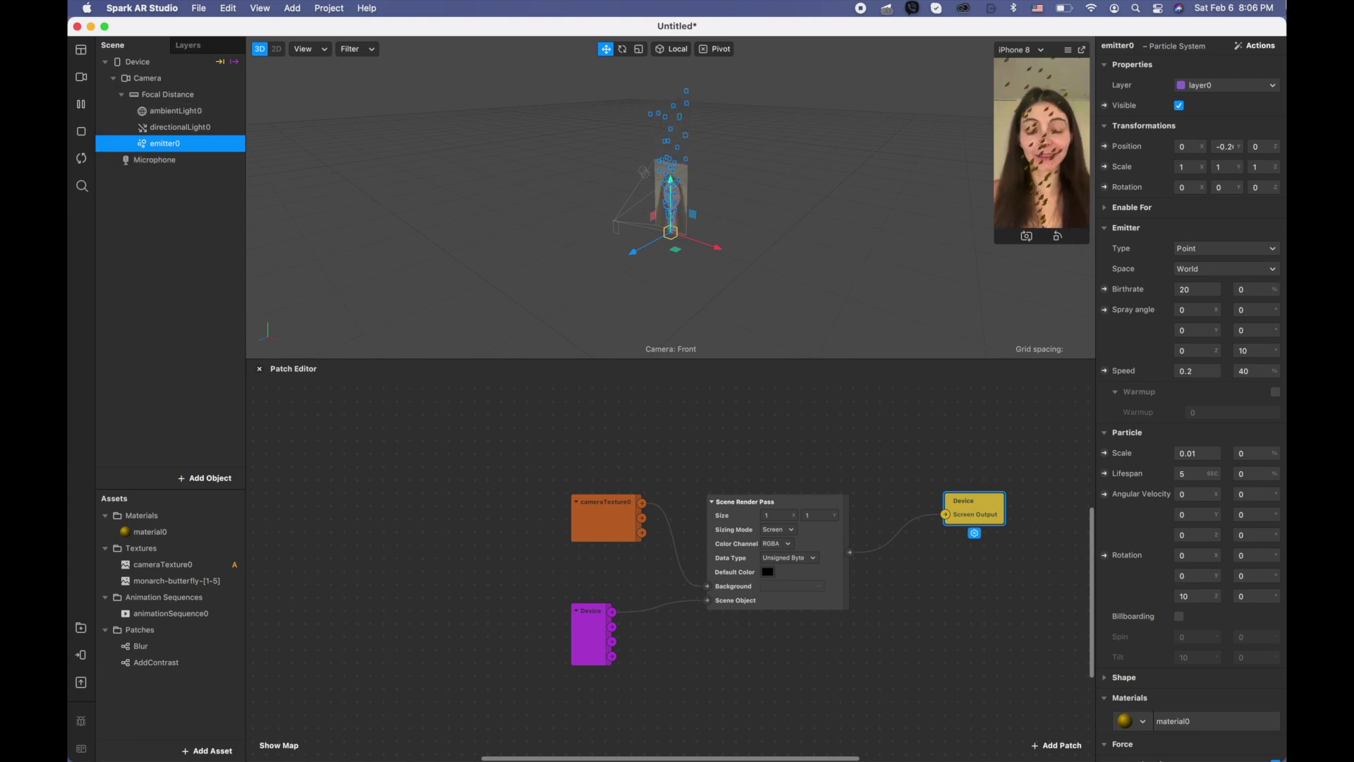
- Set the particle material's metallic value to 100 and enable emission with the hex color A1530B
left_click(151, 532)
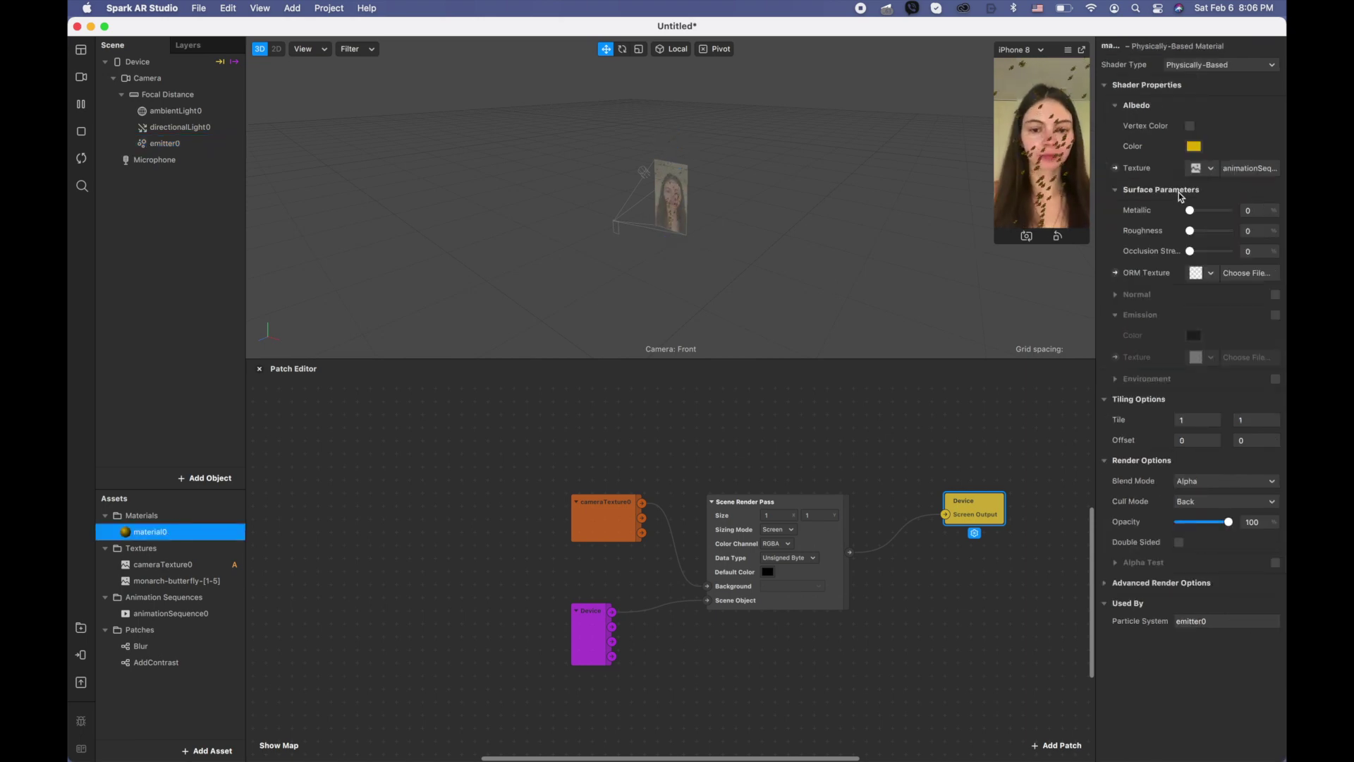
left_click_drag(1192, 212, 1250, 222)
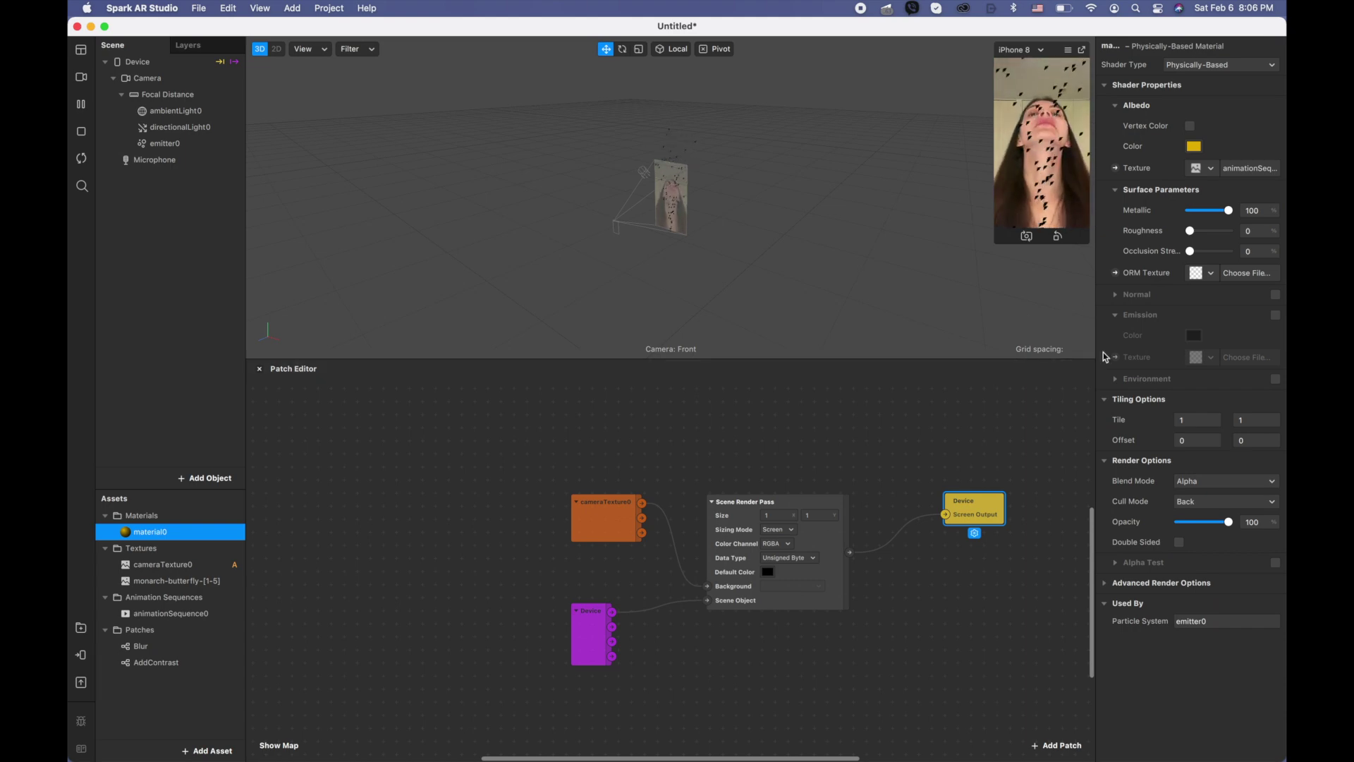
left_click(1277, 315)
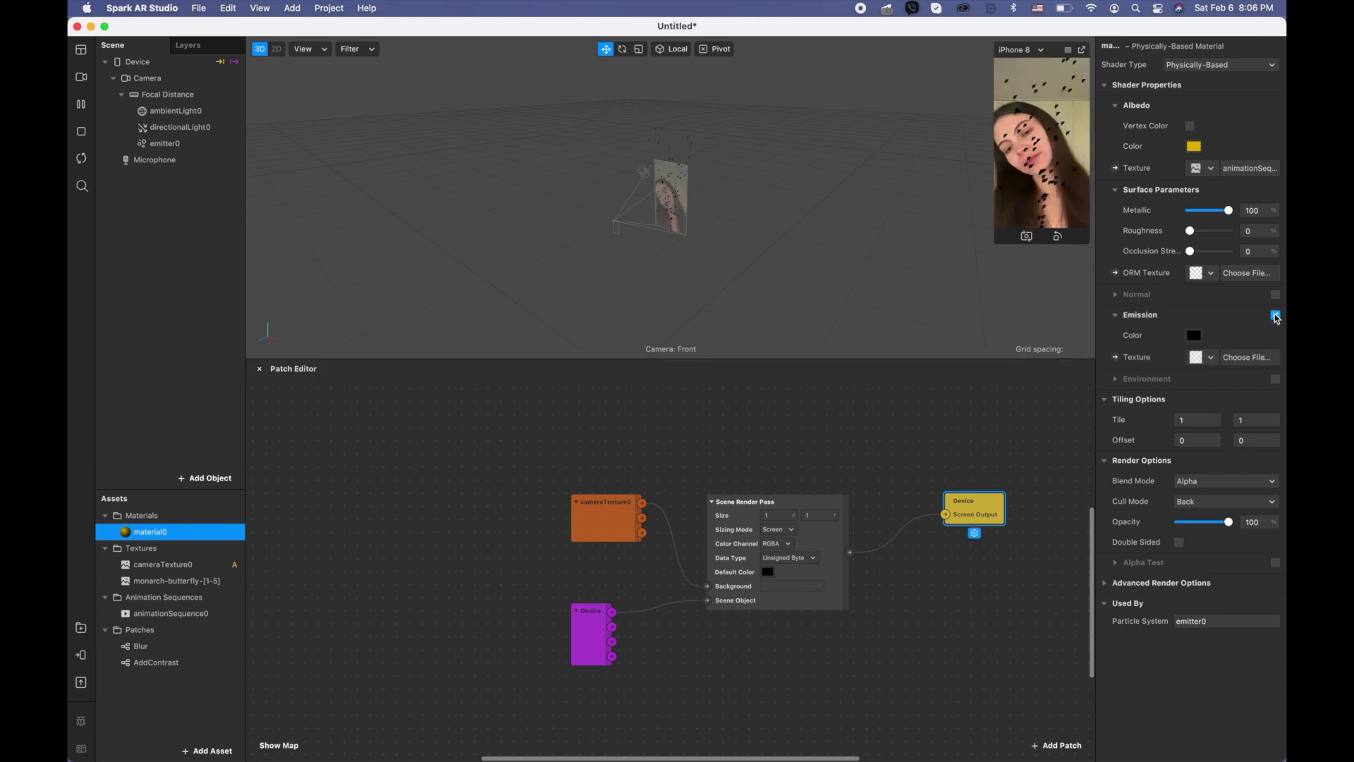
left_click(1194, 337)
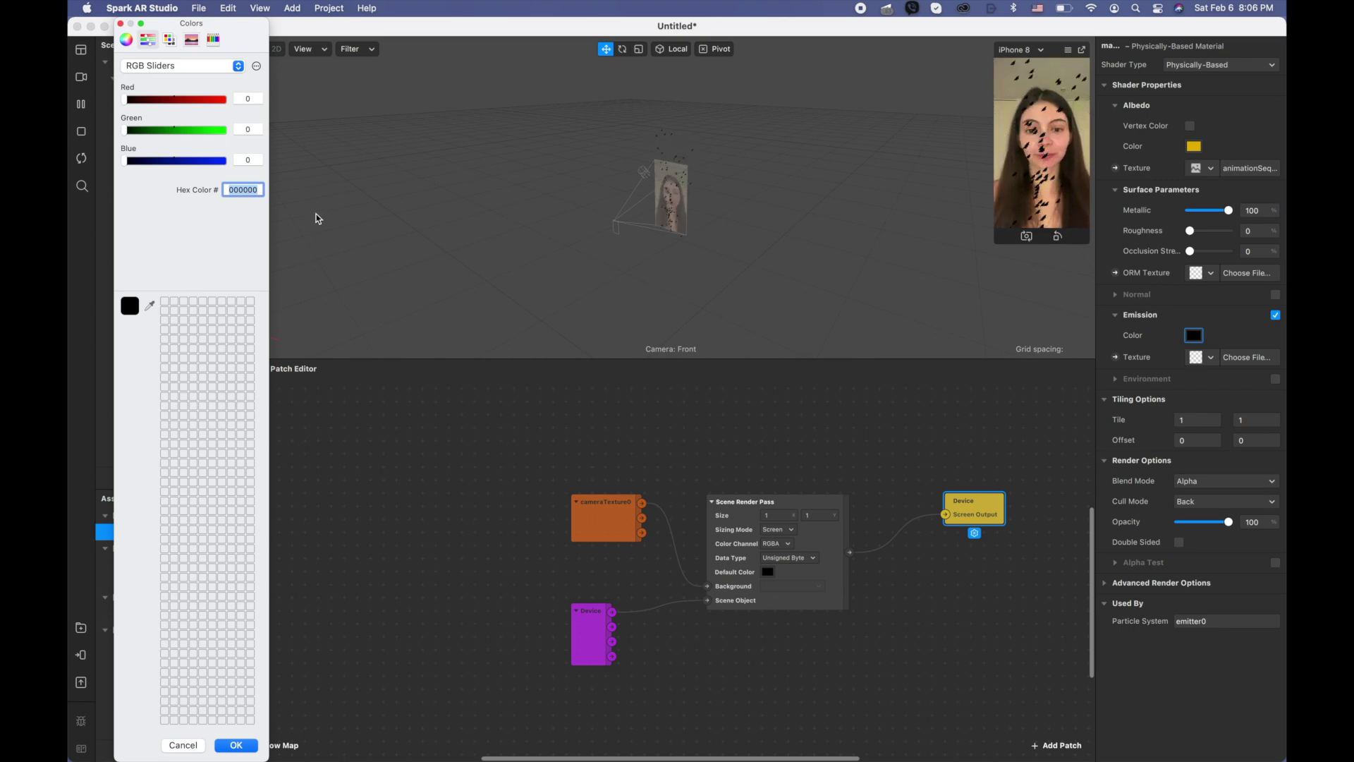
type("A153")
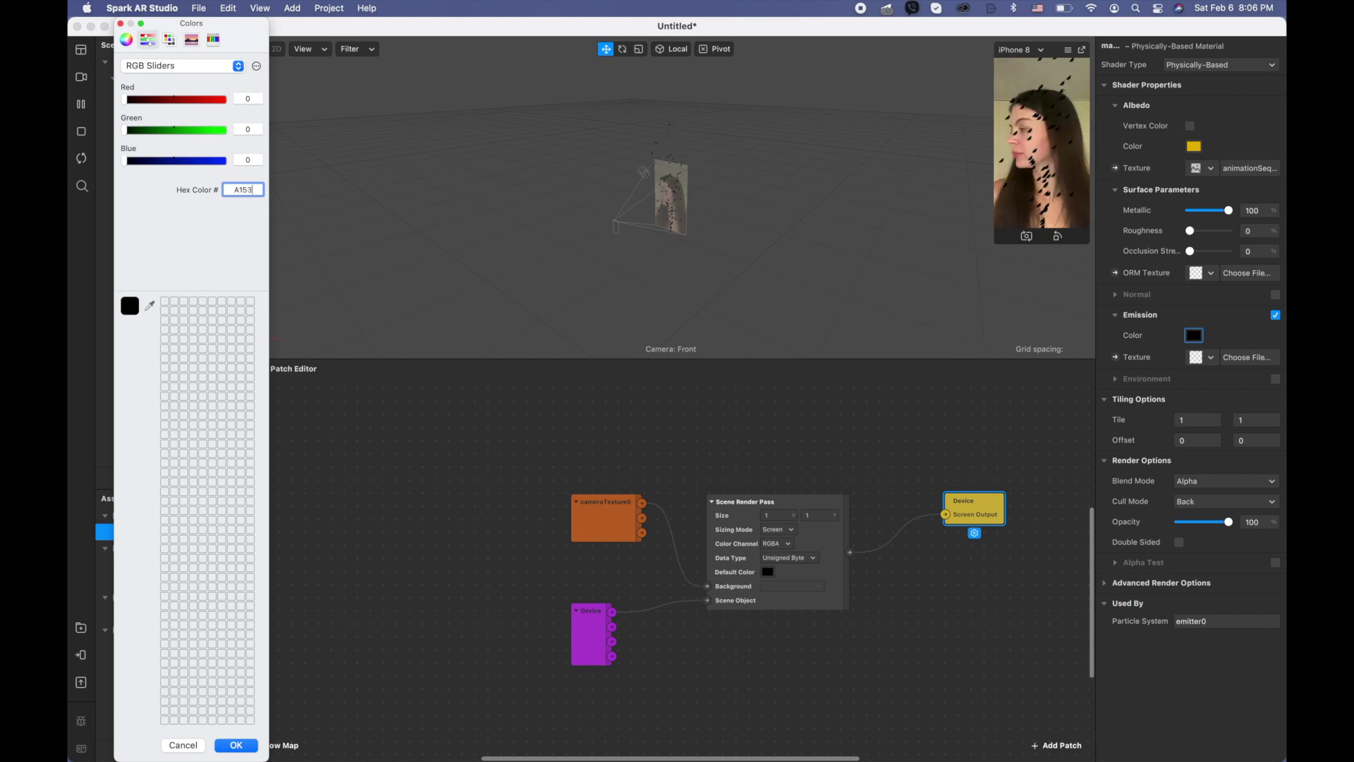
type("0B")
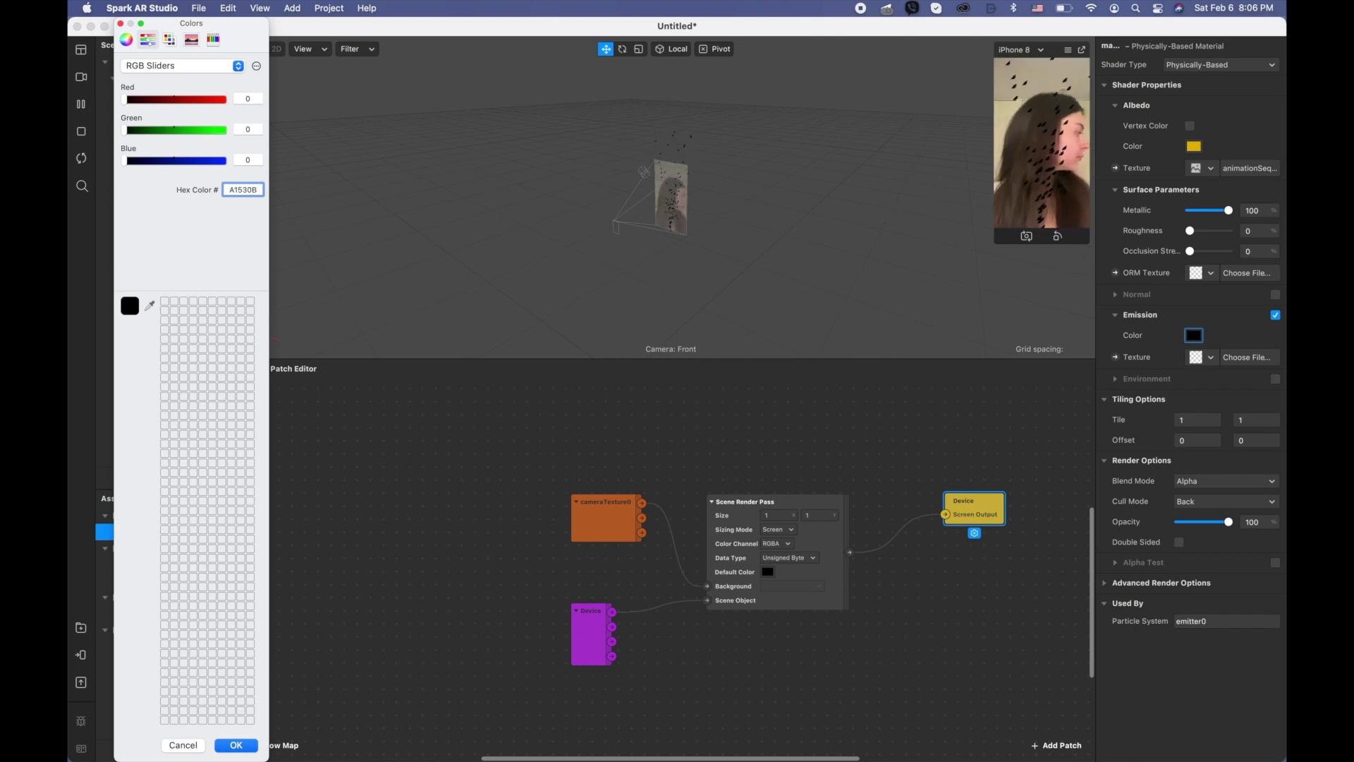
left_click(252, 748)
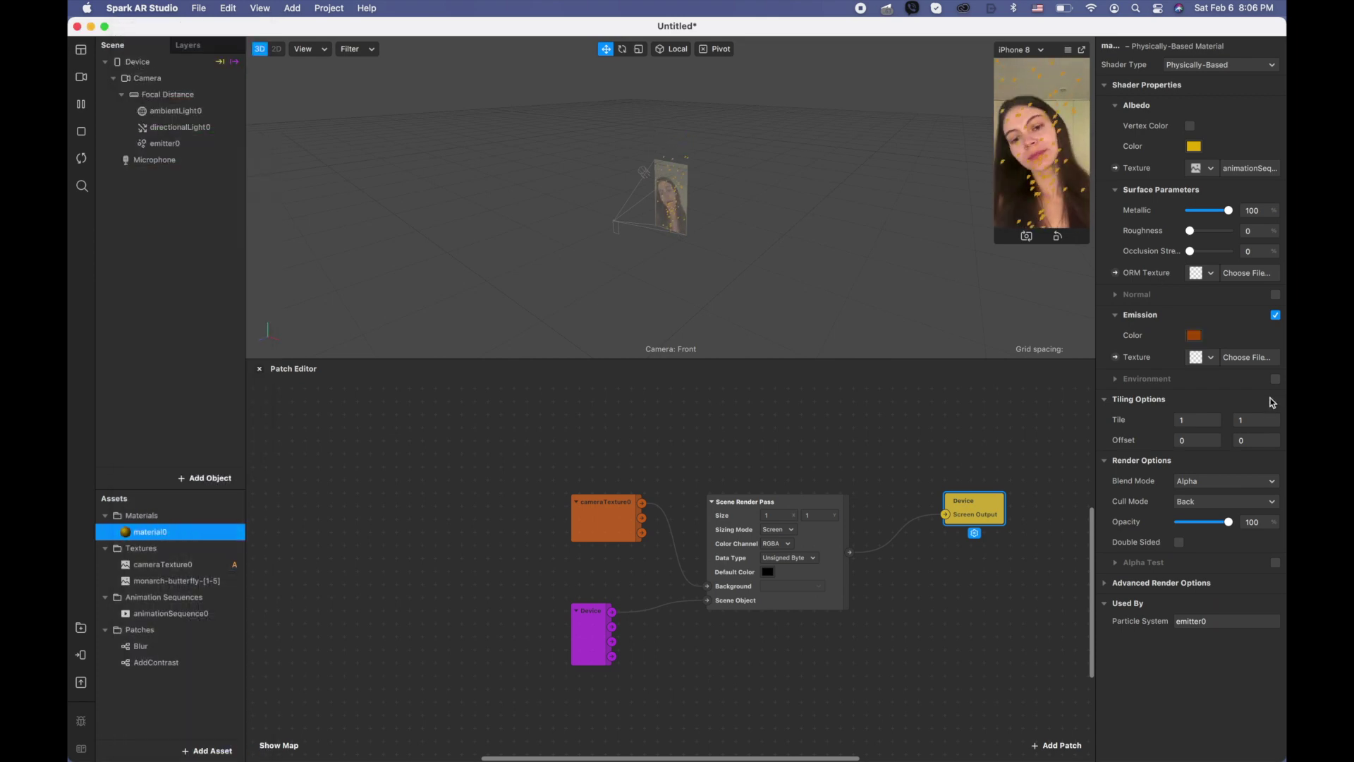
- Enable the material's environment option and import the Machine Shop environment texture from the AR Library
left_click(1275, 379)
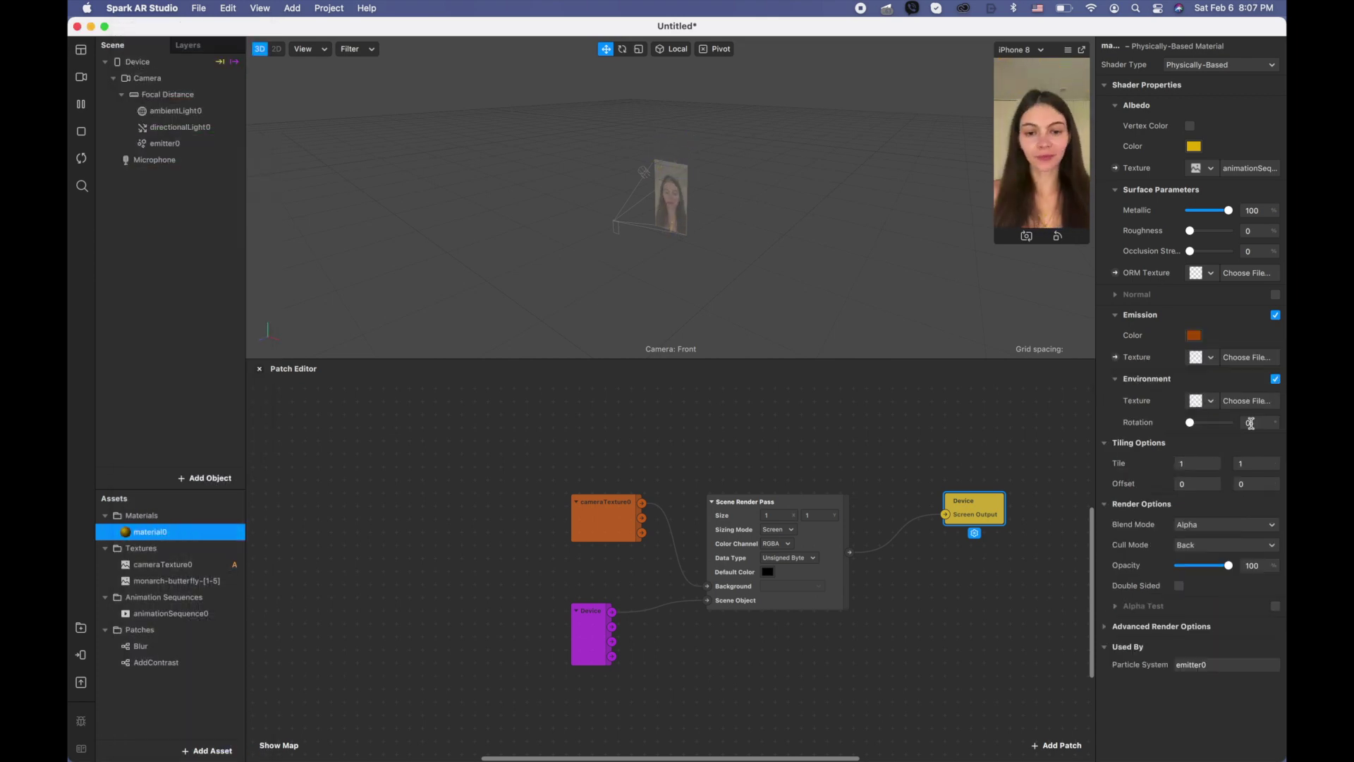
left_click(1209, 404)
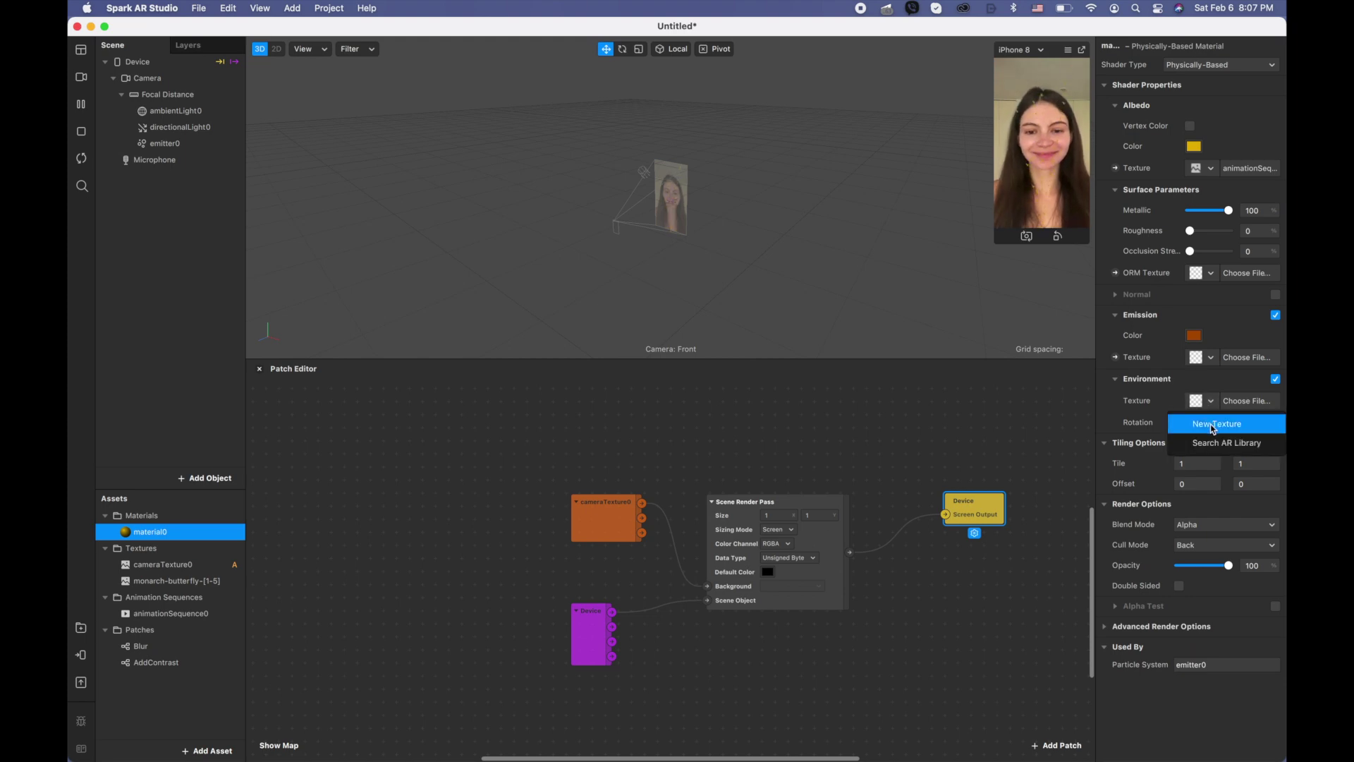
left_click(1215, 443)
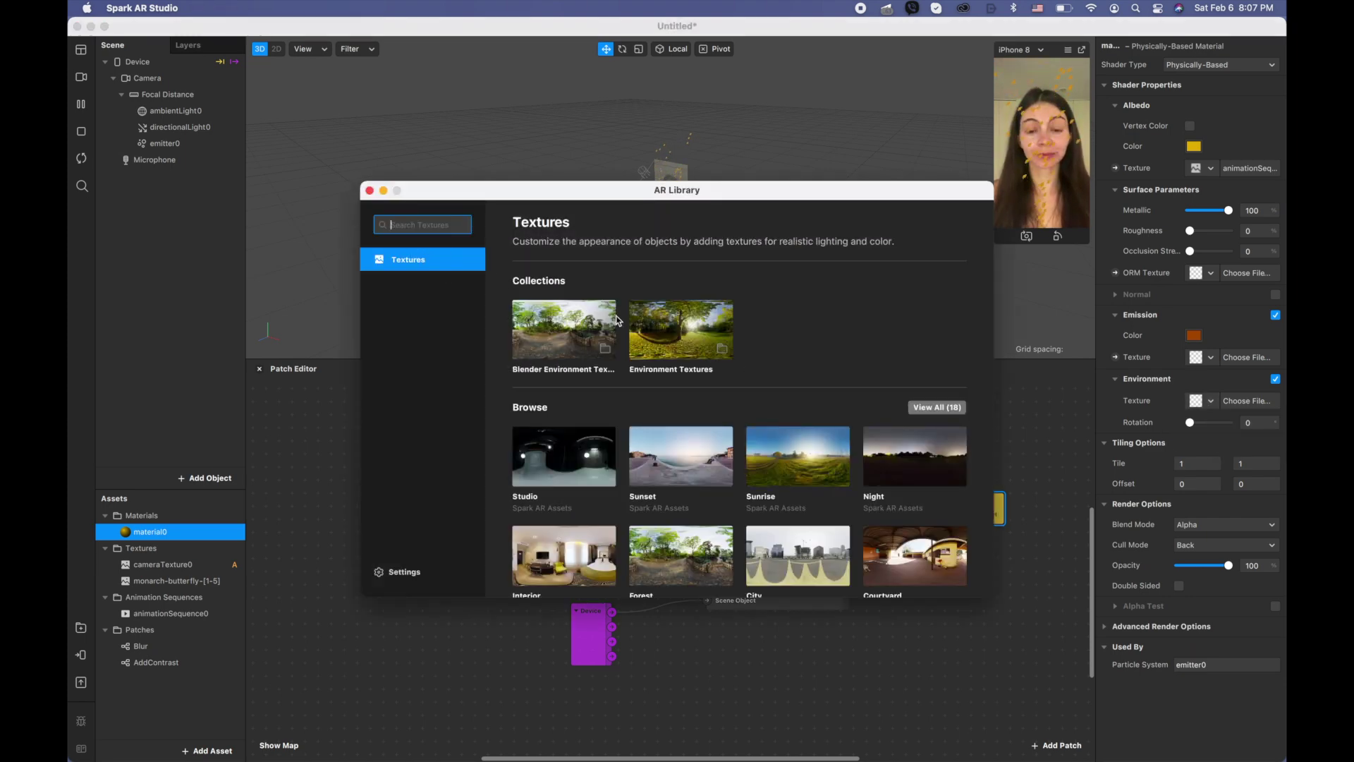
left_click(936, 407)
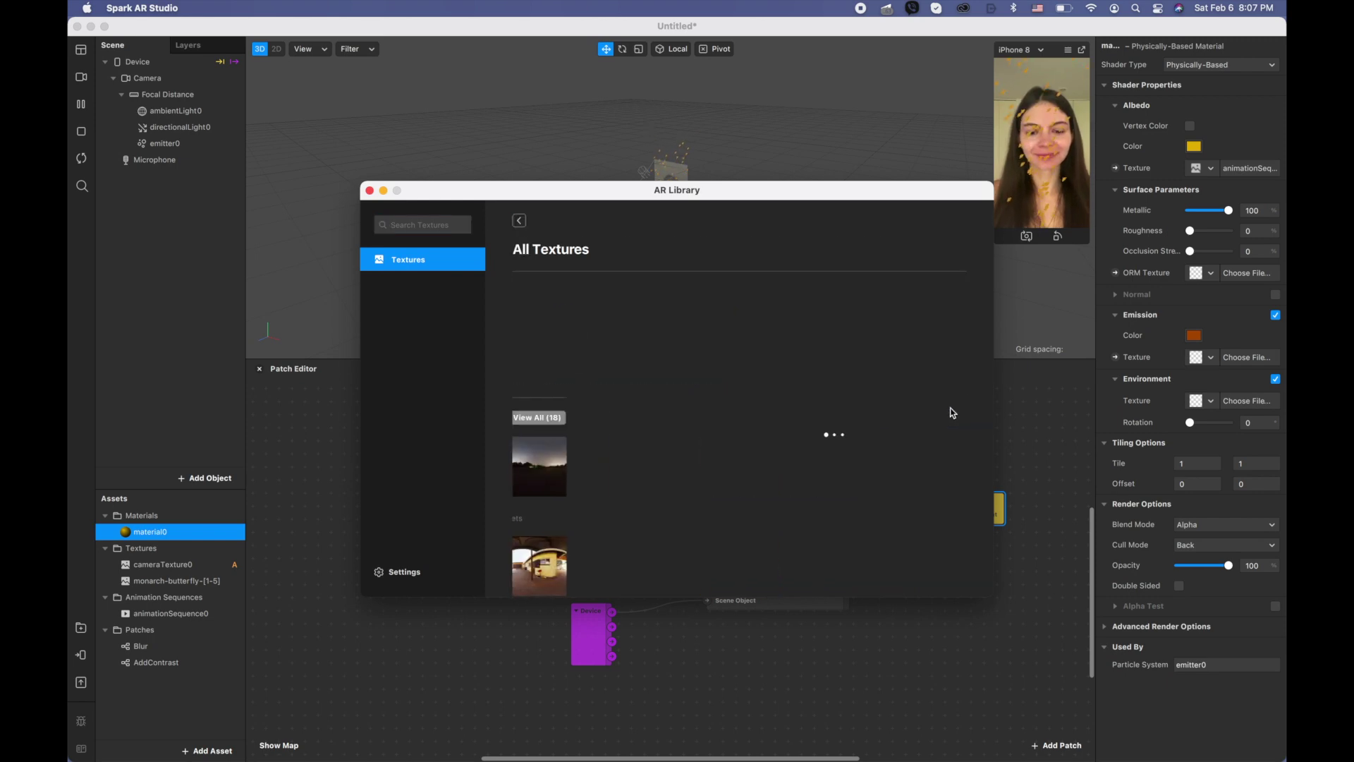
scroll(934, 422, "down", 5)
left_click(934, 423)
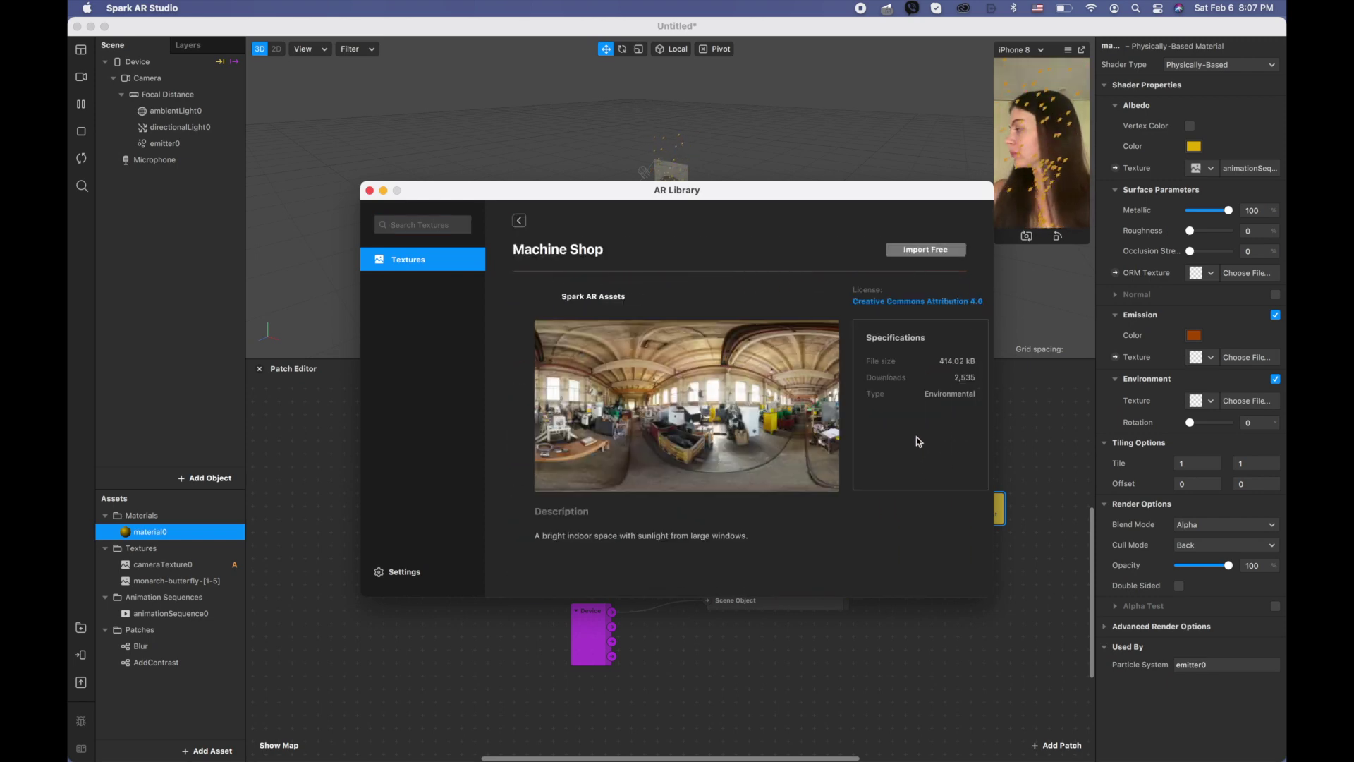
left_click(943, 251)
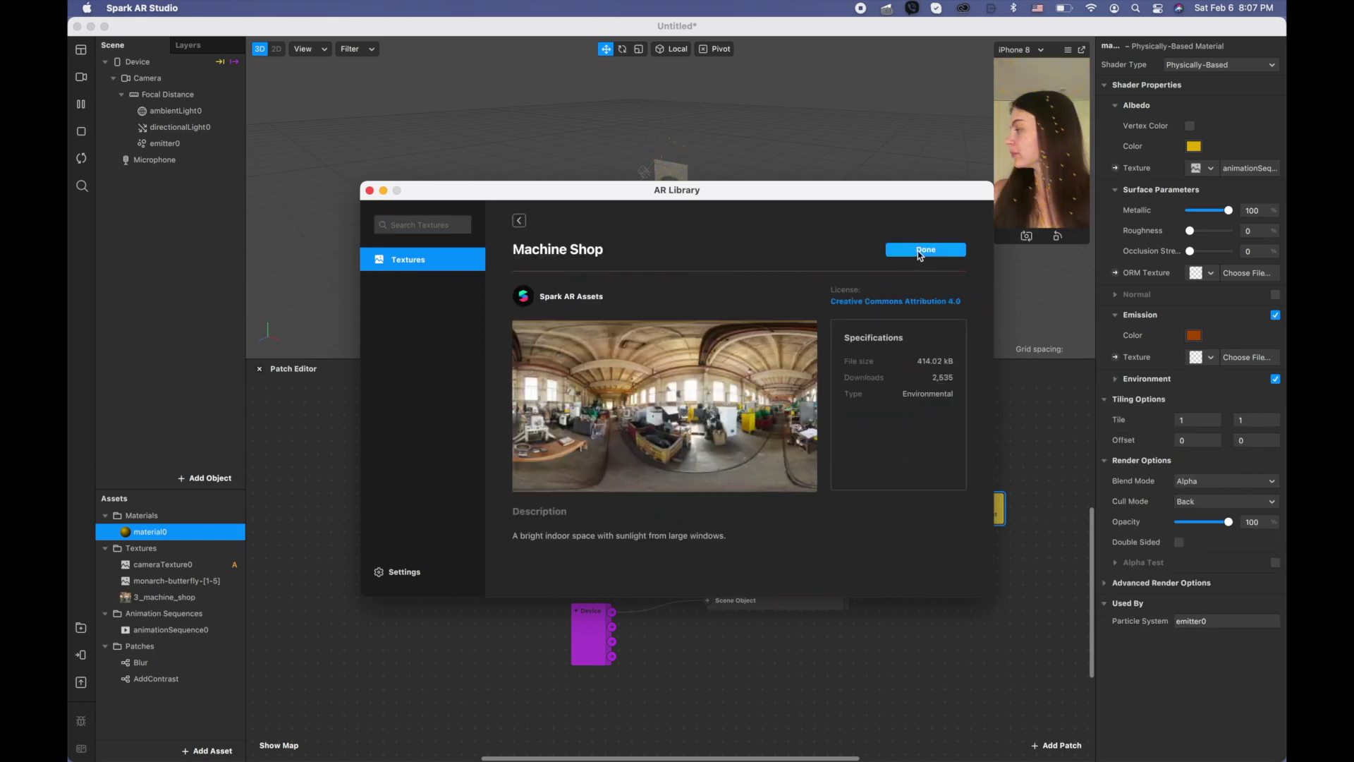
left_click(369, 191)
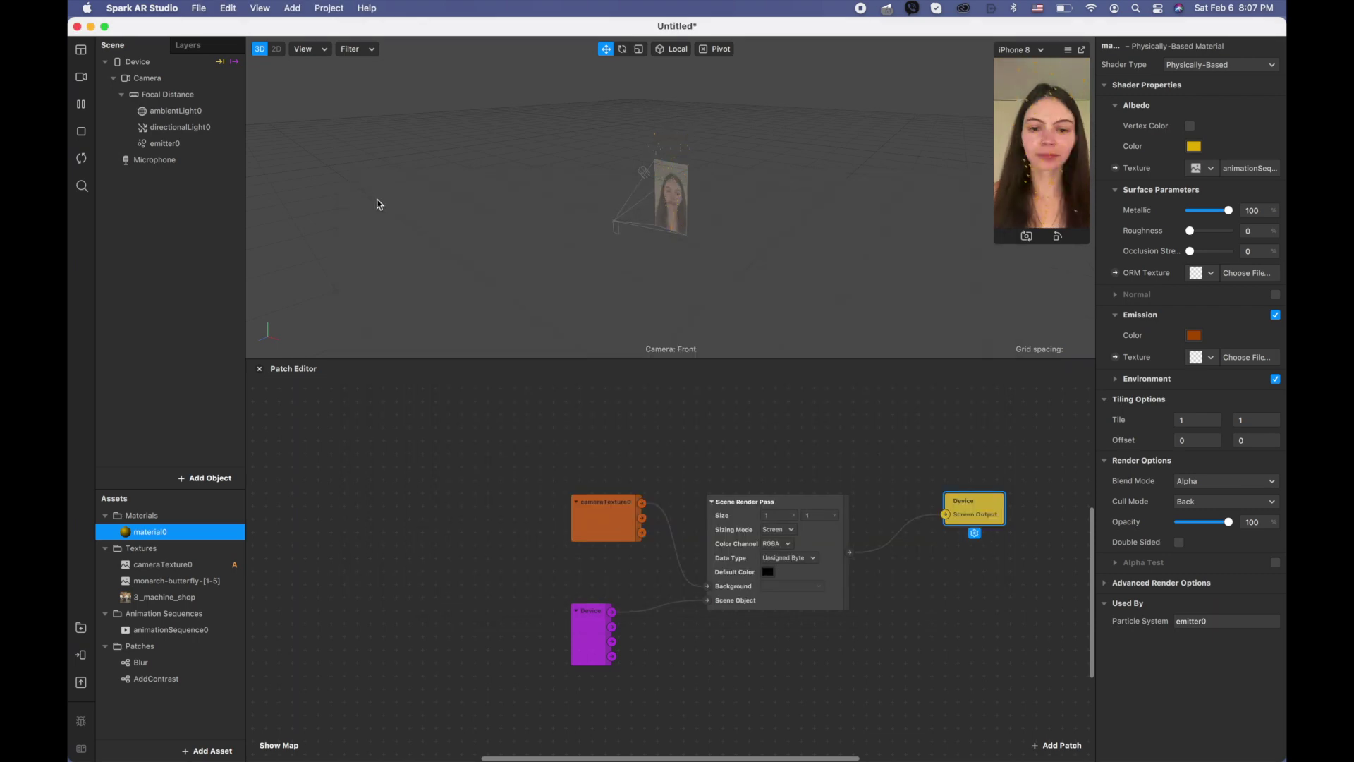
- Assign 3_machine_shop as the material's environment texture and enable Alpha Test
left_click(1117, 380)
left_click(1212, 401)
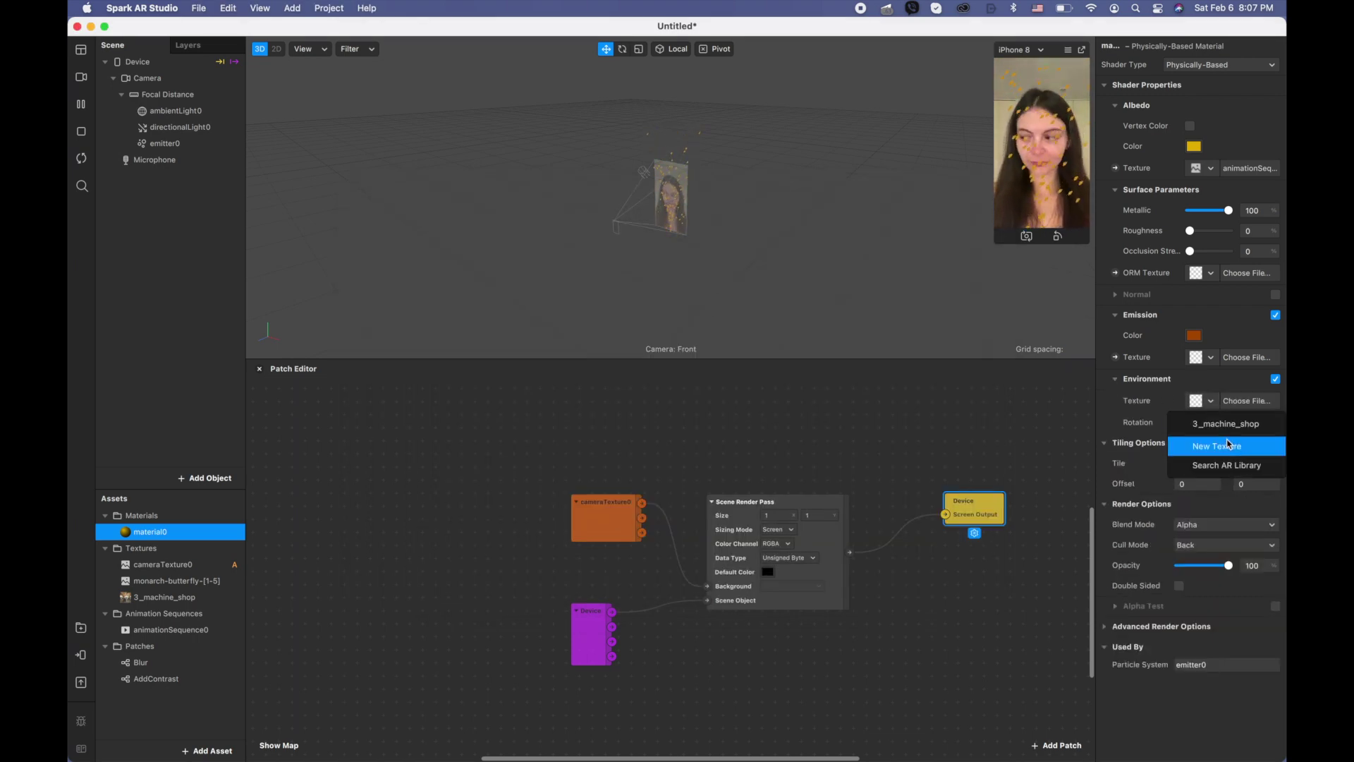
left_click(1227, 425)
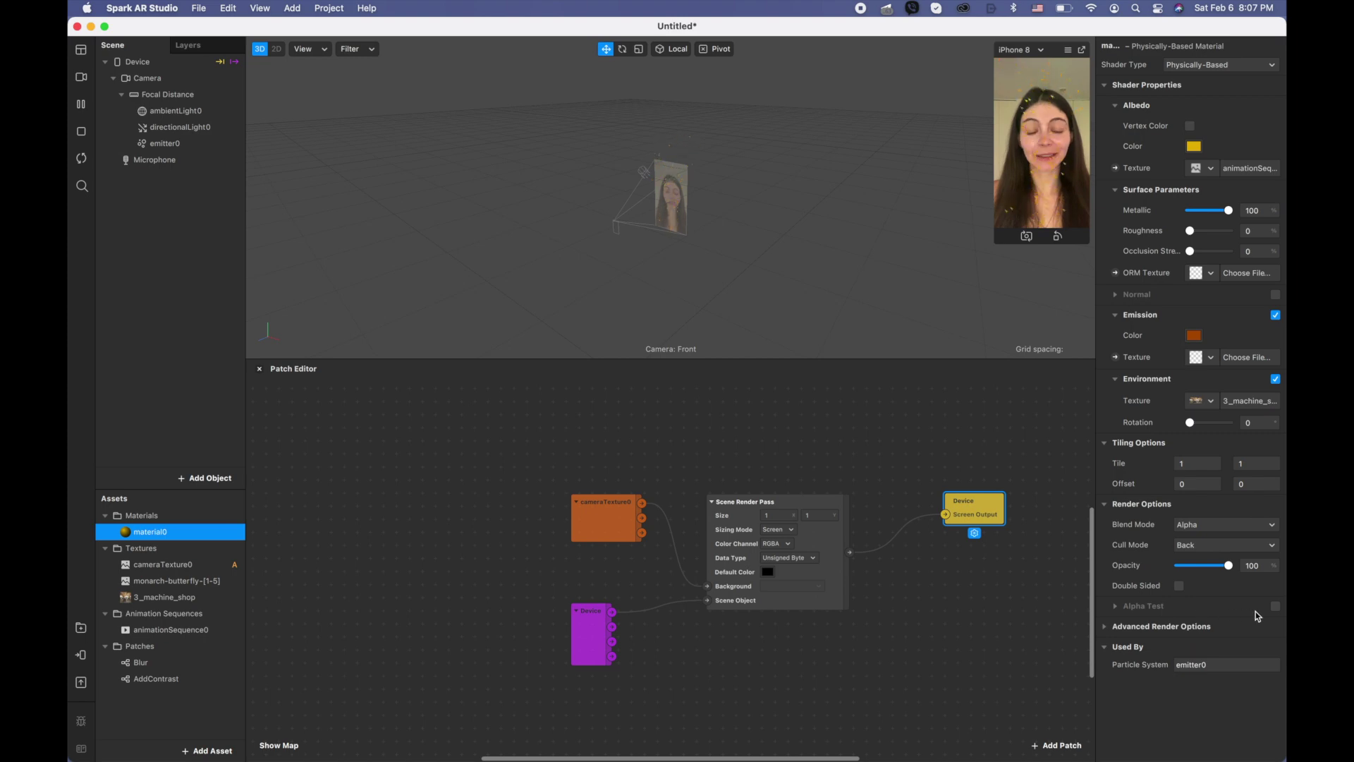
left_click(1276, 606)
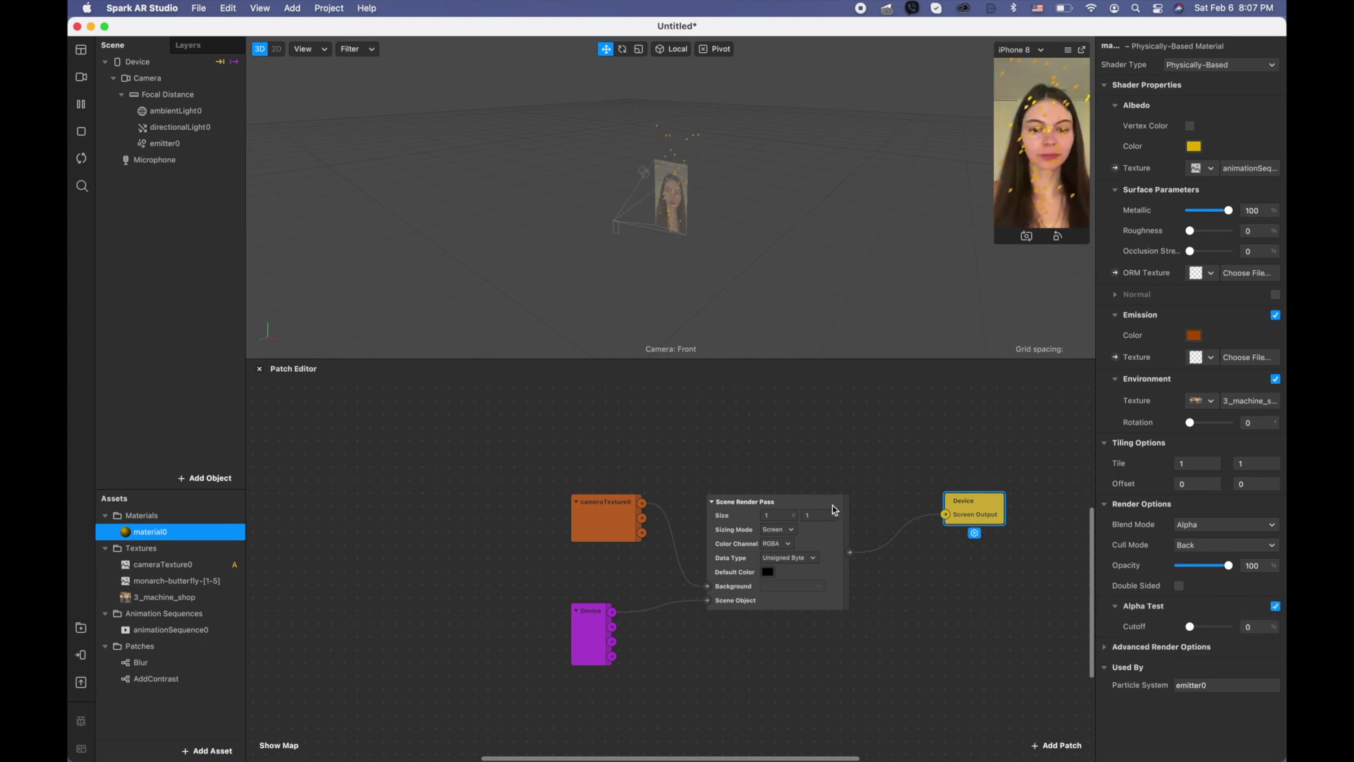
- Rearrange the patch graph, spacing out the camera texture, Device, Scene Render Pass and screen output patches to leave room before the output
left_click_drag(737, 507, 698, 494)
left_click_drag(596, 501, 434, 460)
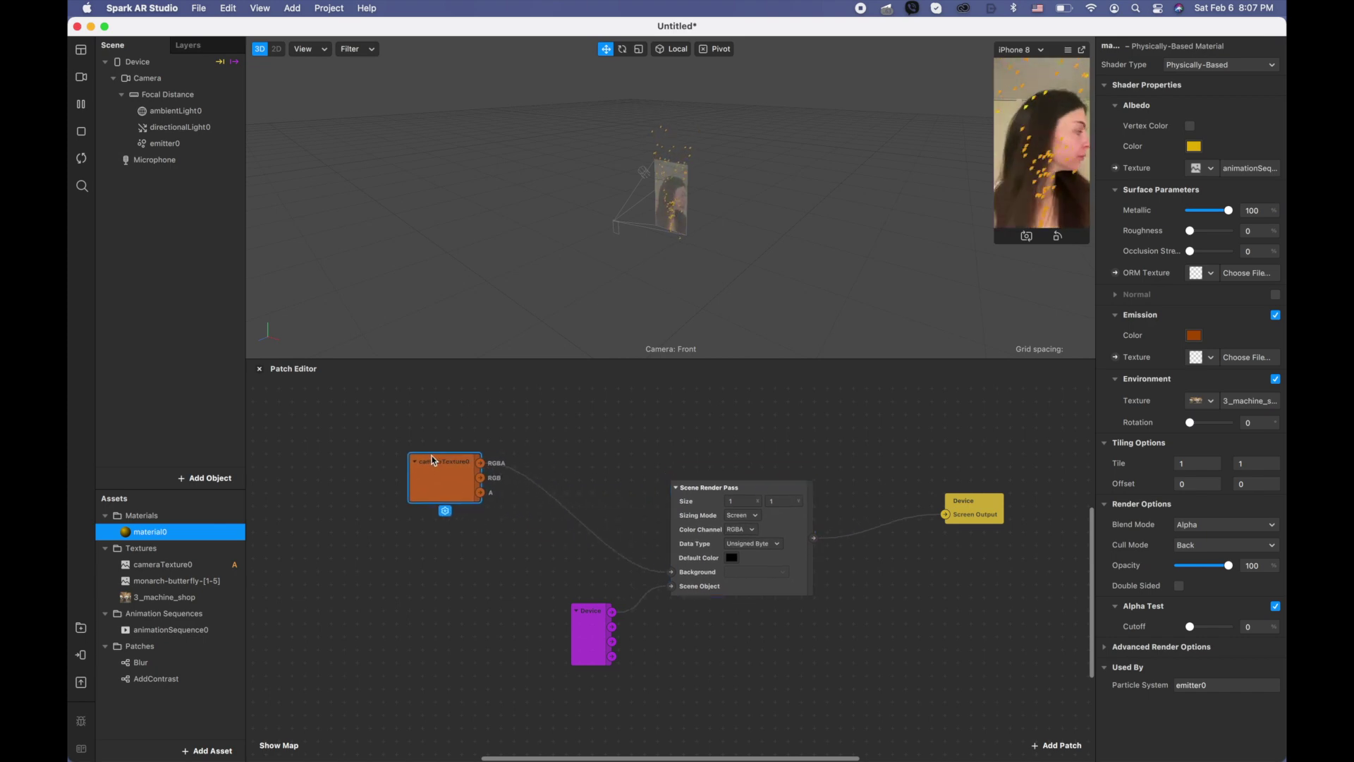
left_click_drag(596, 655, 422, 572)
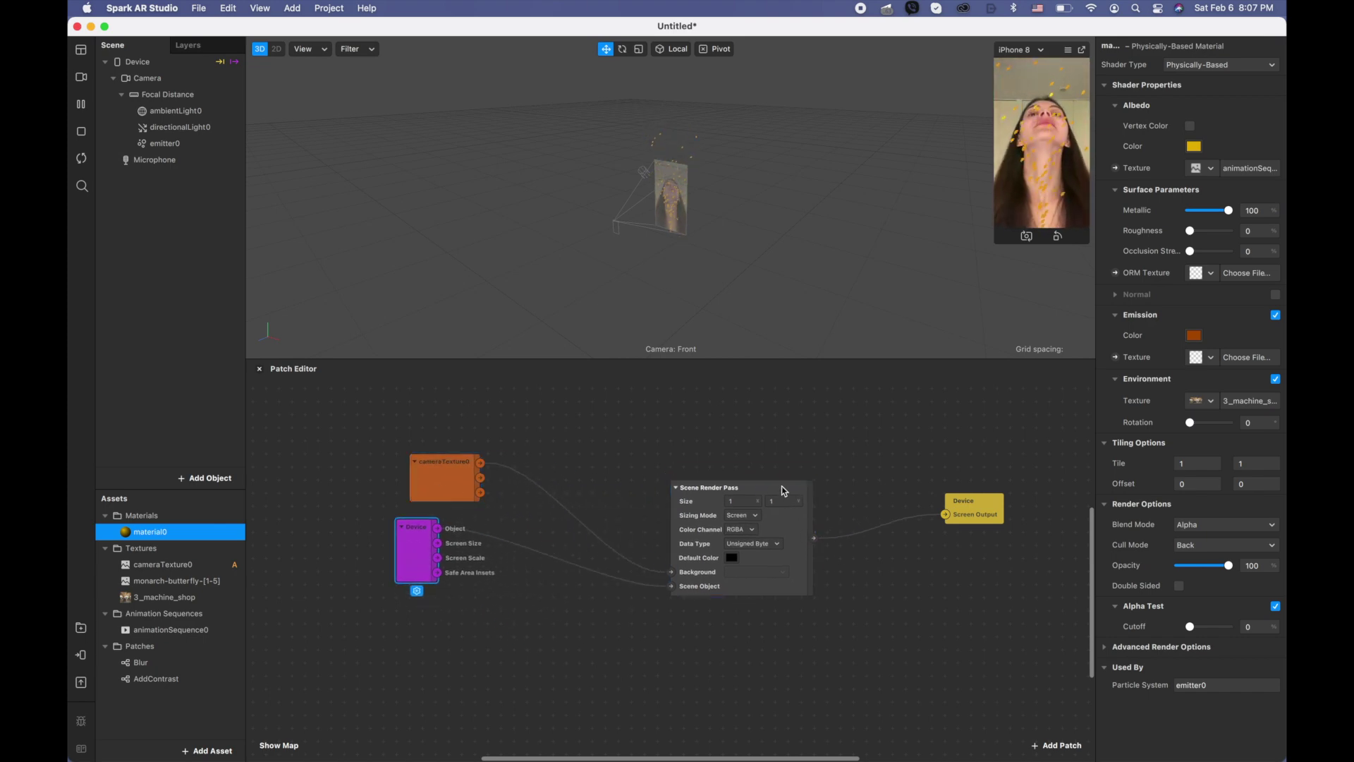
left_click_drag(775, 482, 708, 426)
left_click_drag(976, 500, 816, 486)
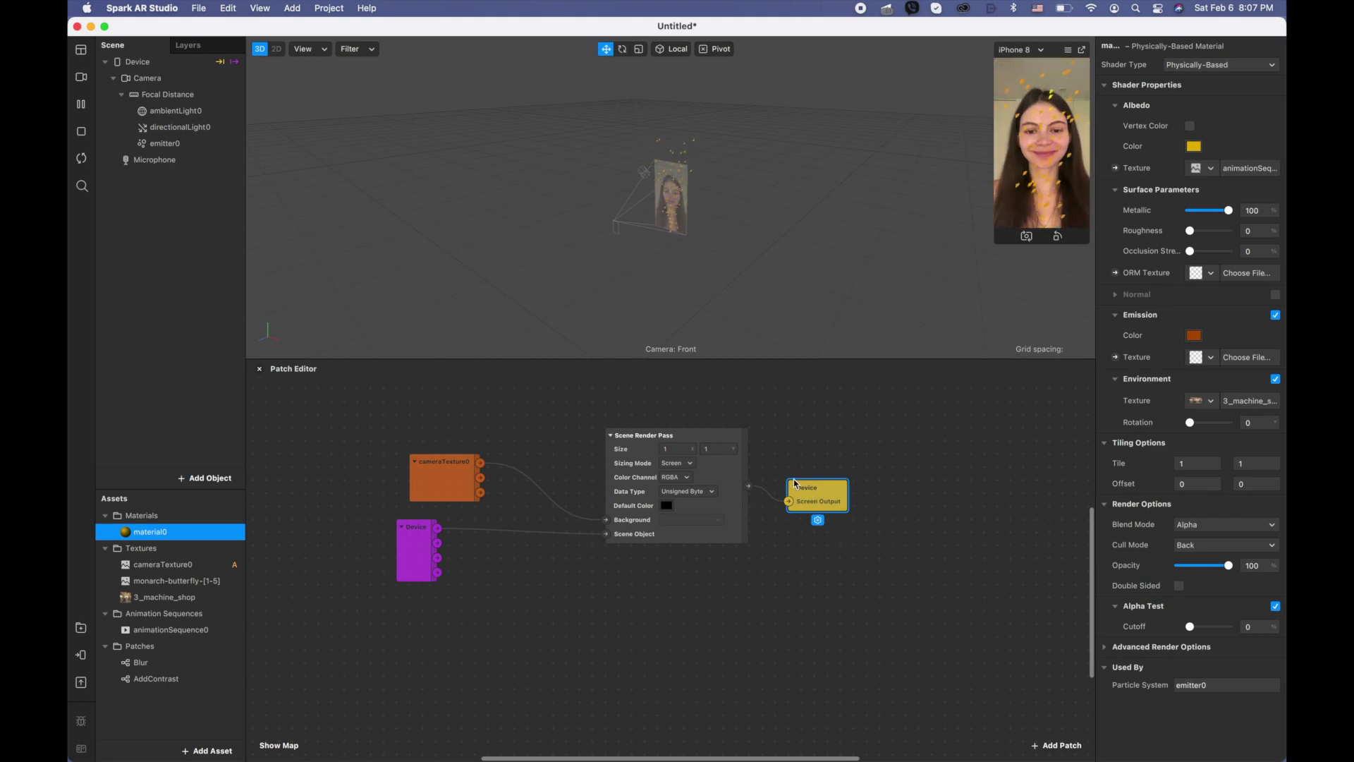
left_click(132, 64)
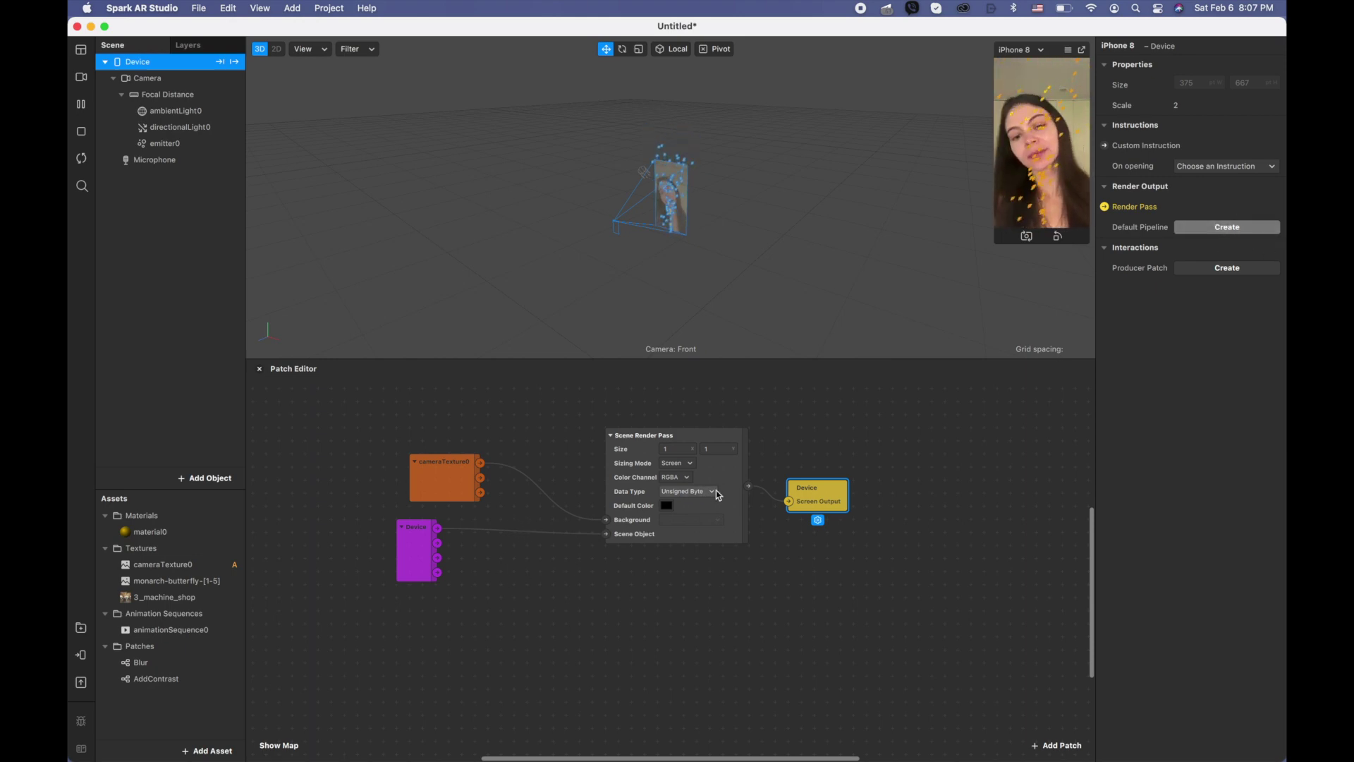
left_click_drag(834, 492, 964, 464)
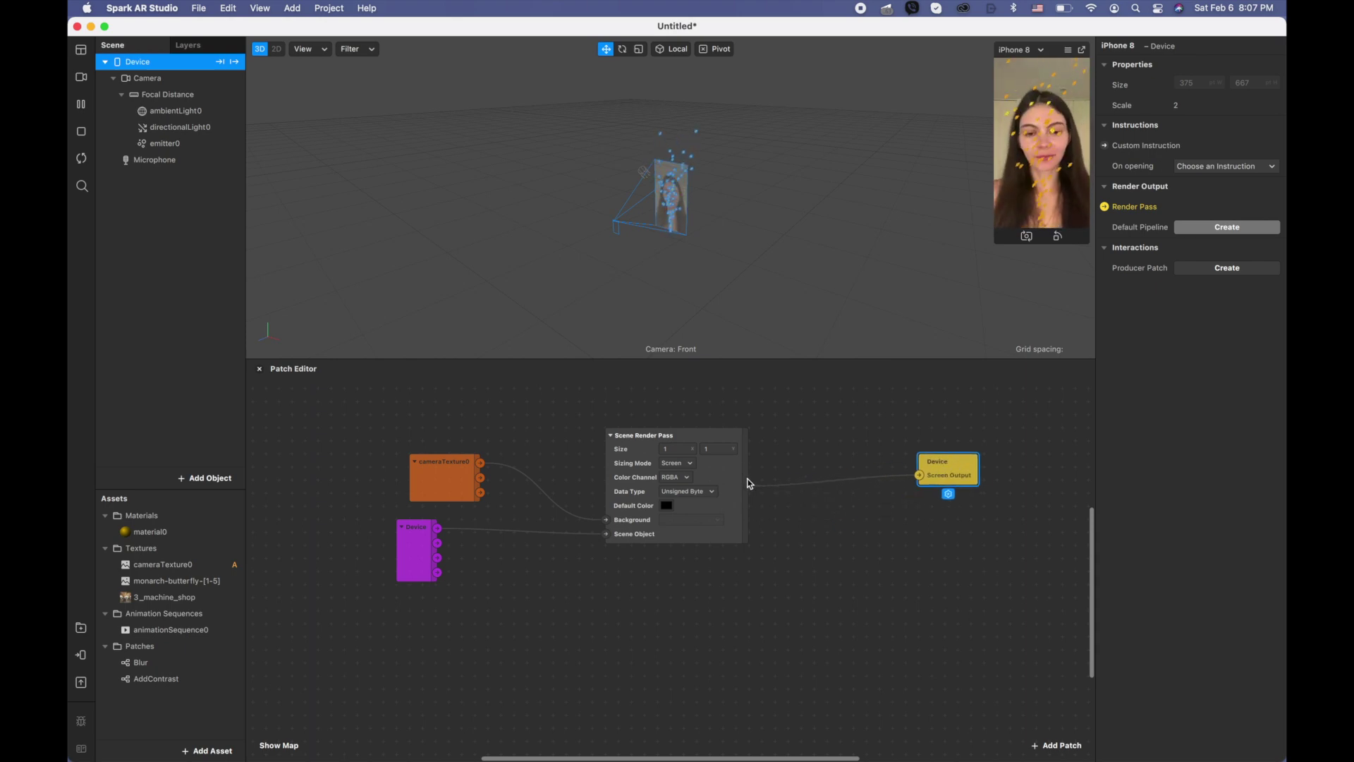
- Remove the connection between the Scene Render Pass and the screen output, and add an Add patch between them
left_click(784, 486)
key("BackSpace")
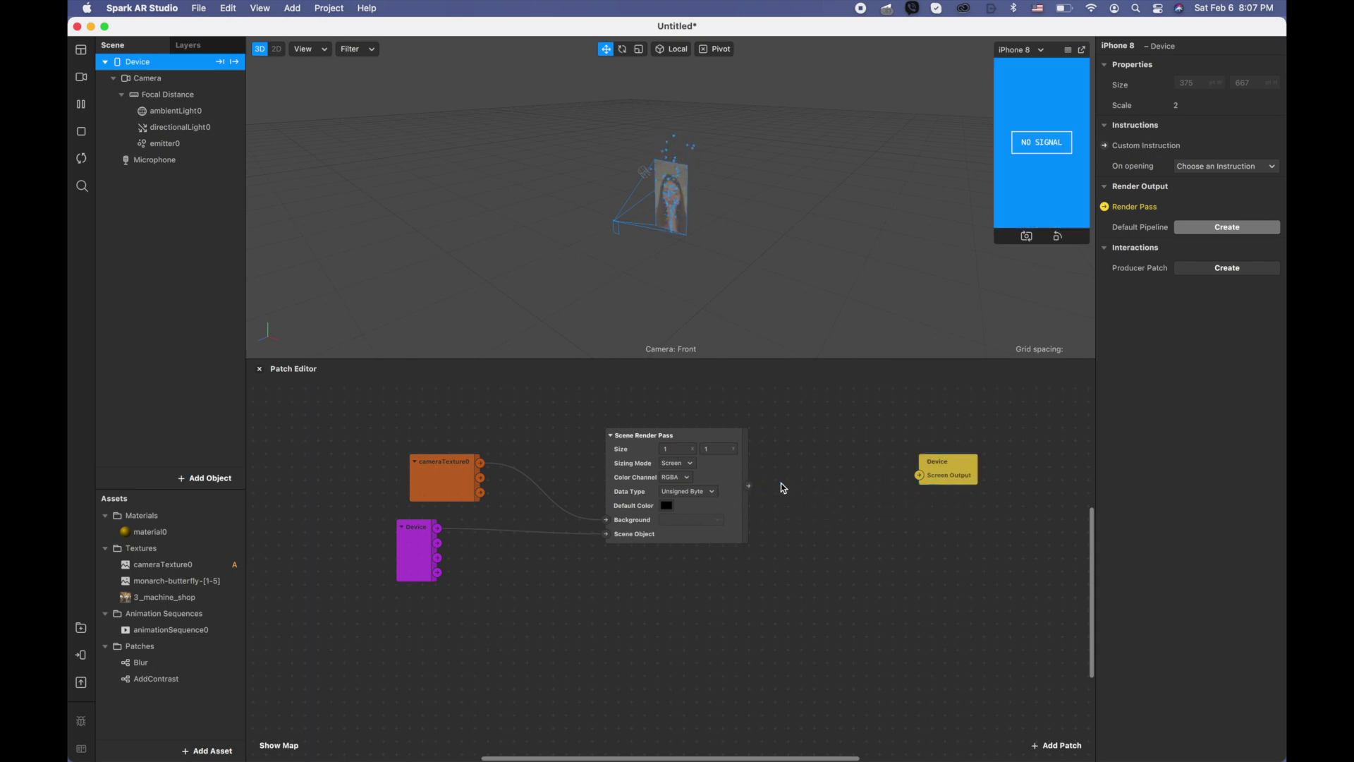
left_click_drag(750, 486, 794, 462)
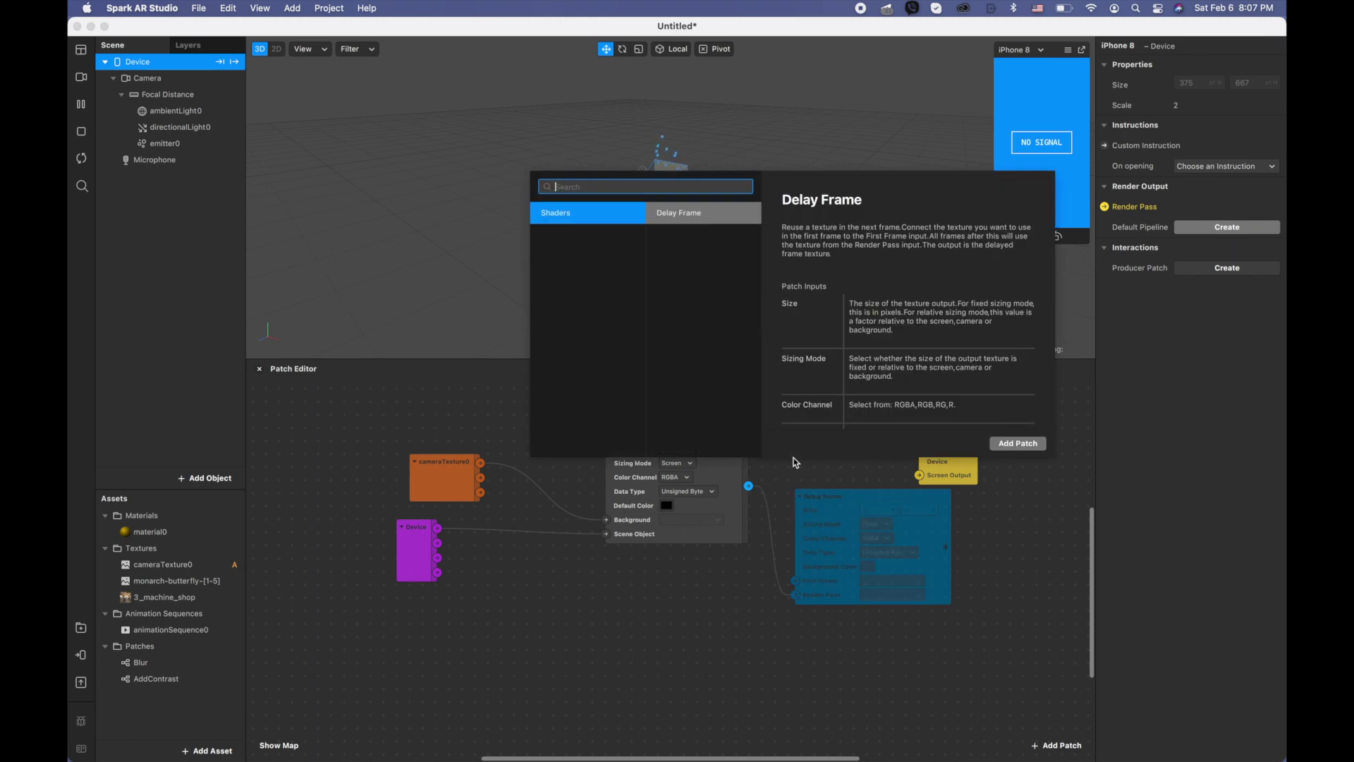
type("add")
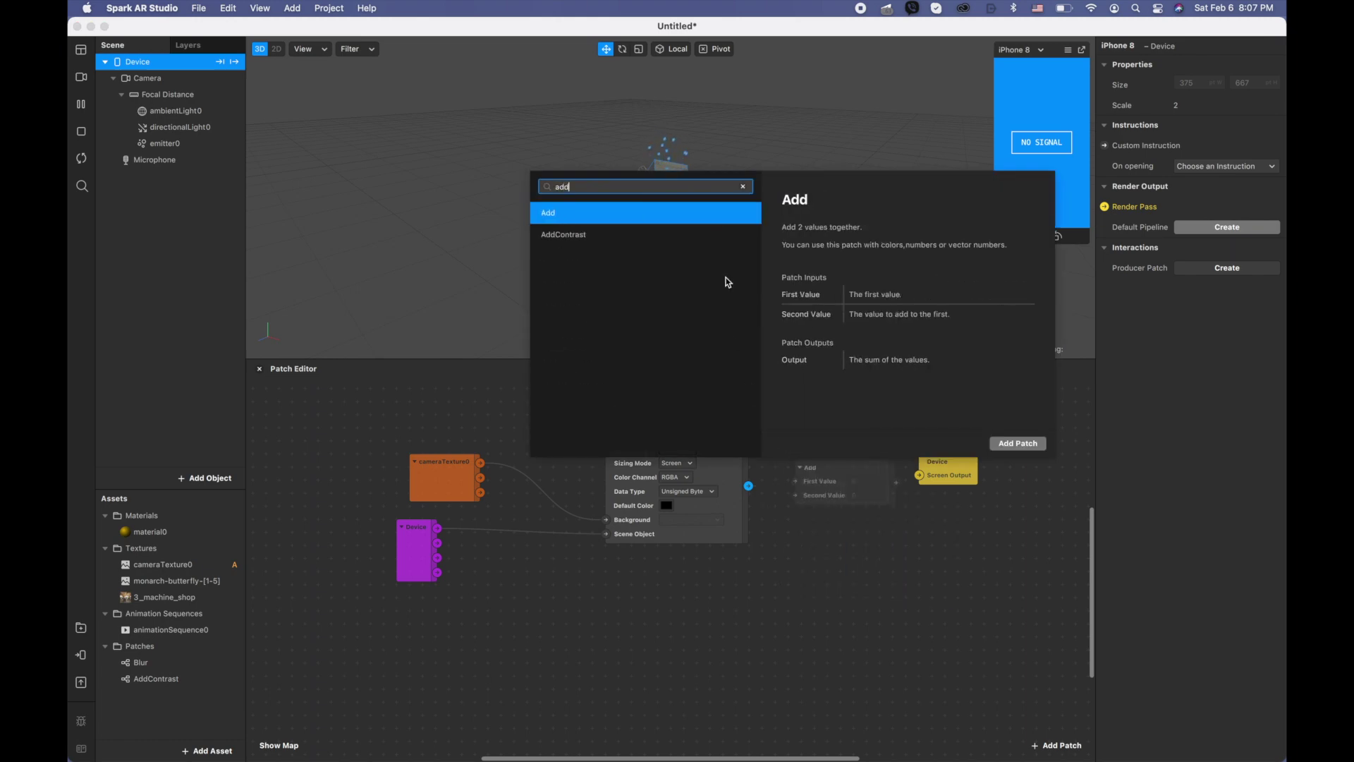
left_click(674, 224)
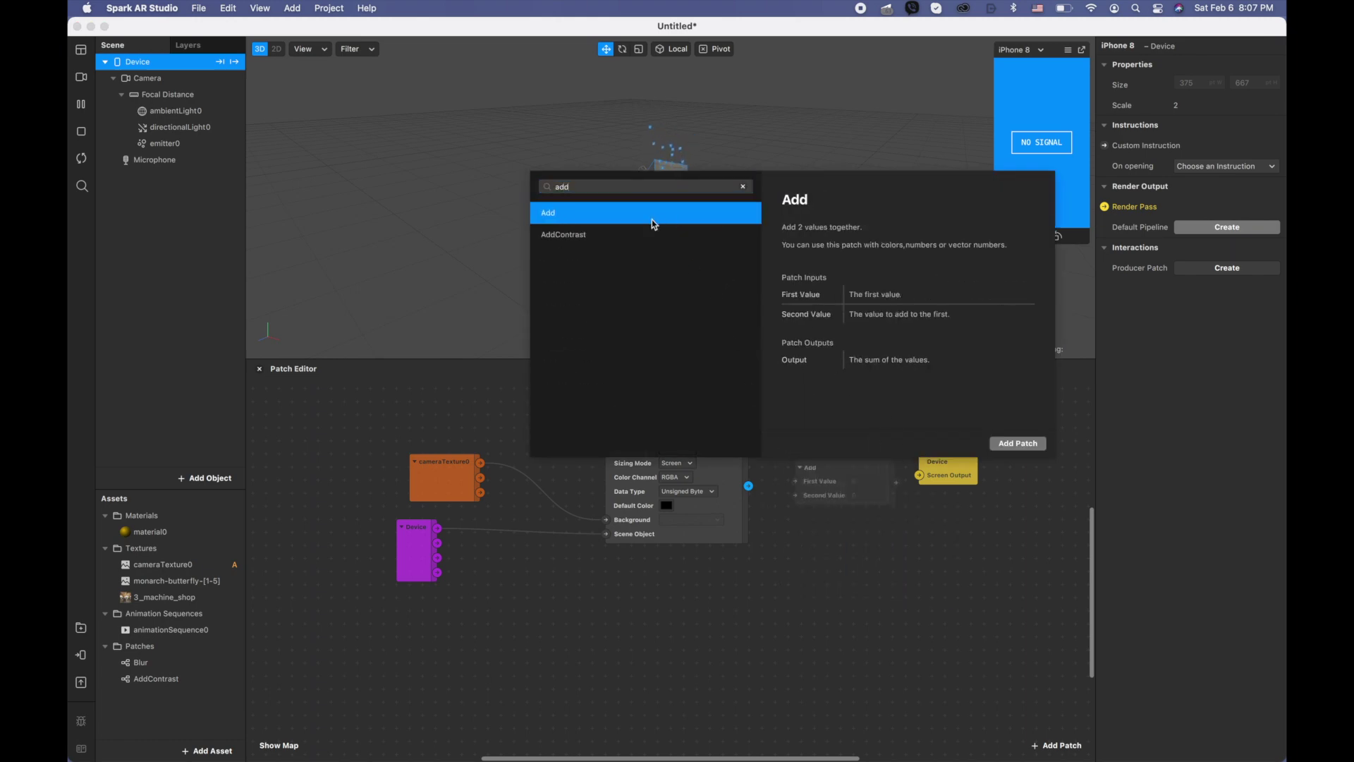
double_click(653, 214)
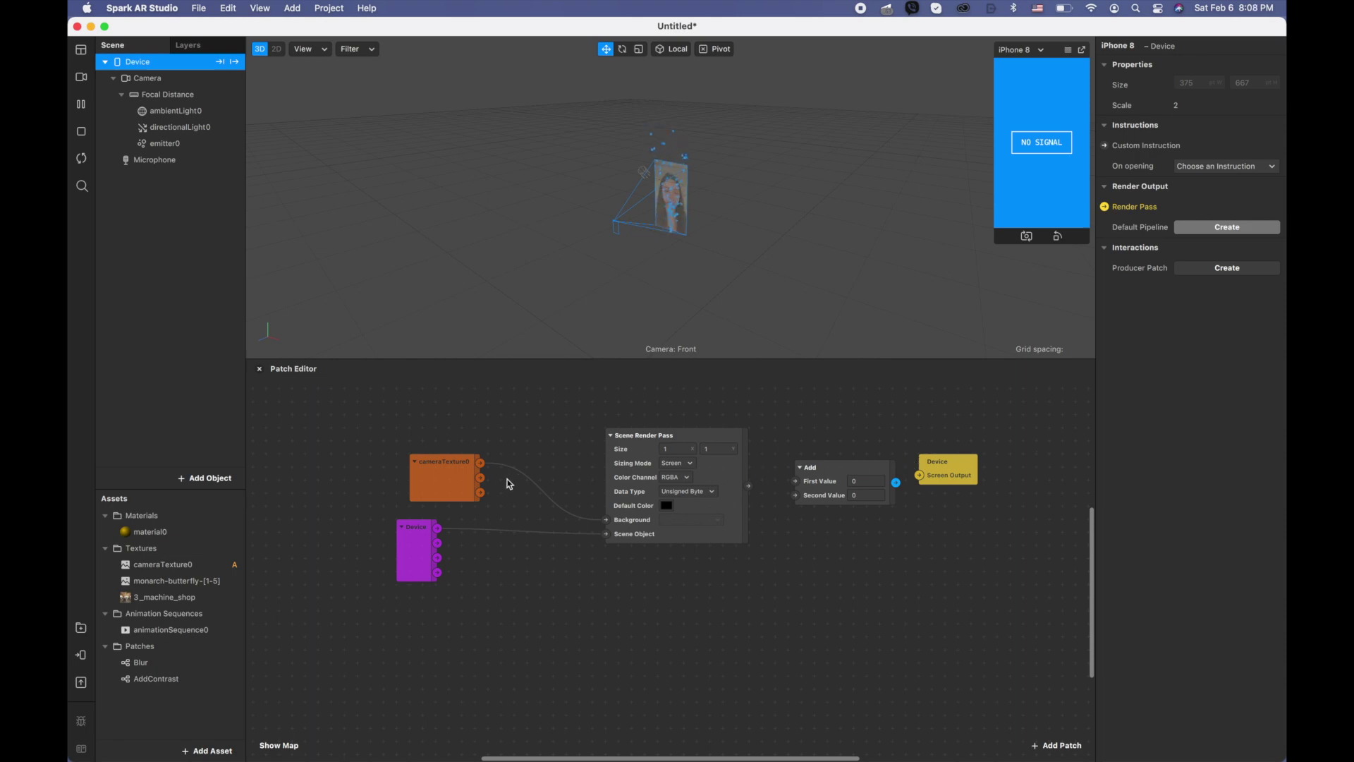
- Shift the camera texture, Device, Scene Render Pass and Add patches away from the screen output to spread out the graph
left_click_drag(441, 475, 324, 448)
left_click(413, 546)
left_click_drag(413, 547, 323, 534)
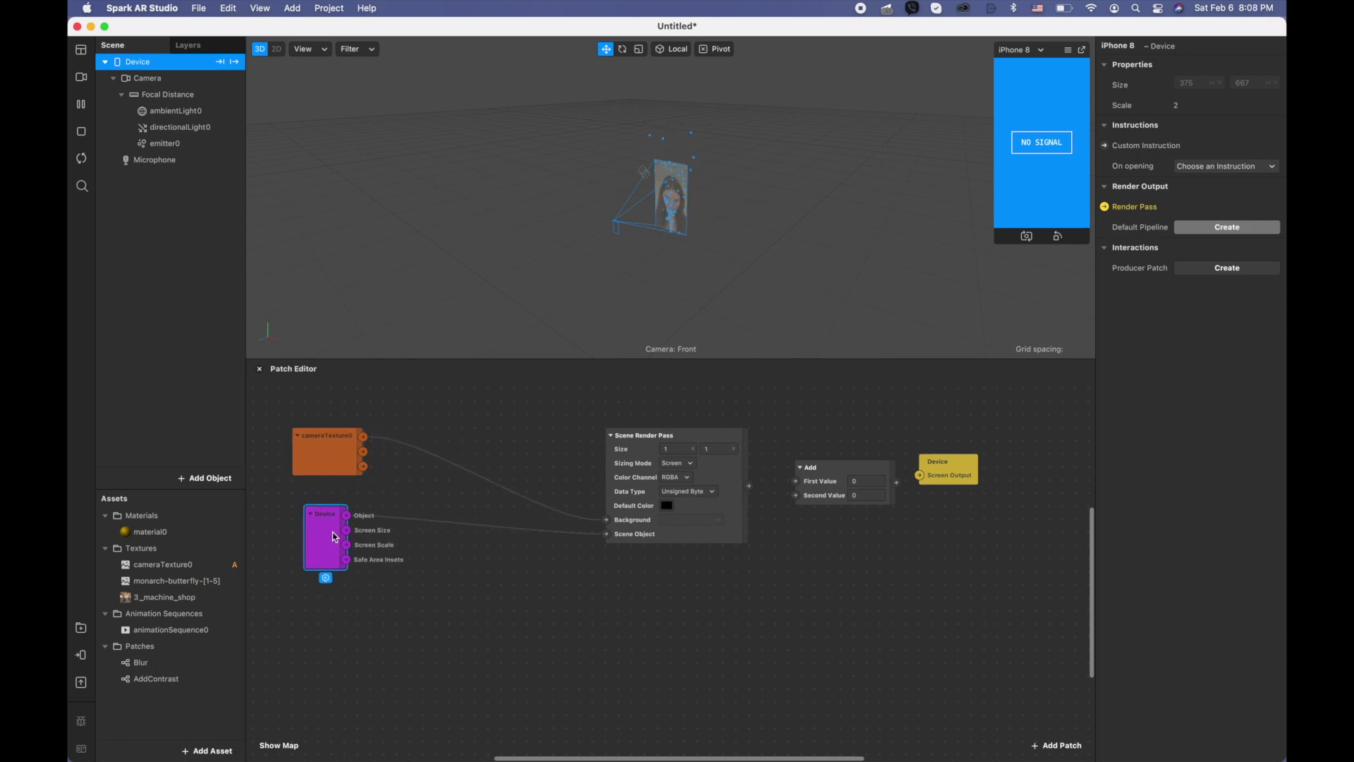
left_click_drag(740, 478, 582, 451)
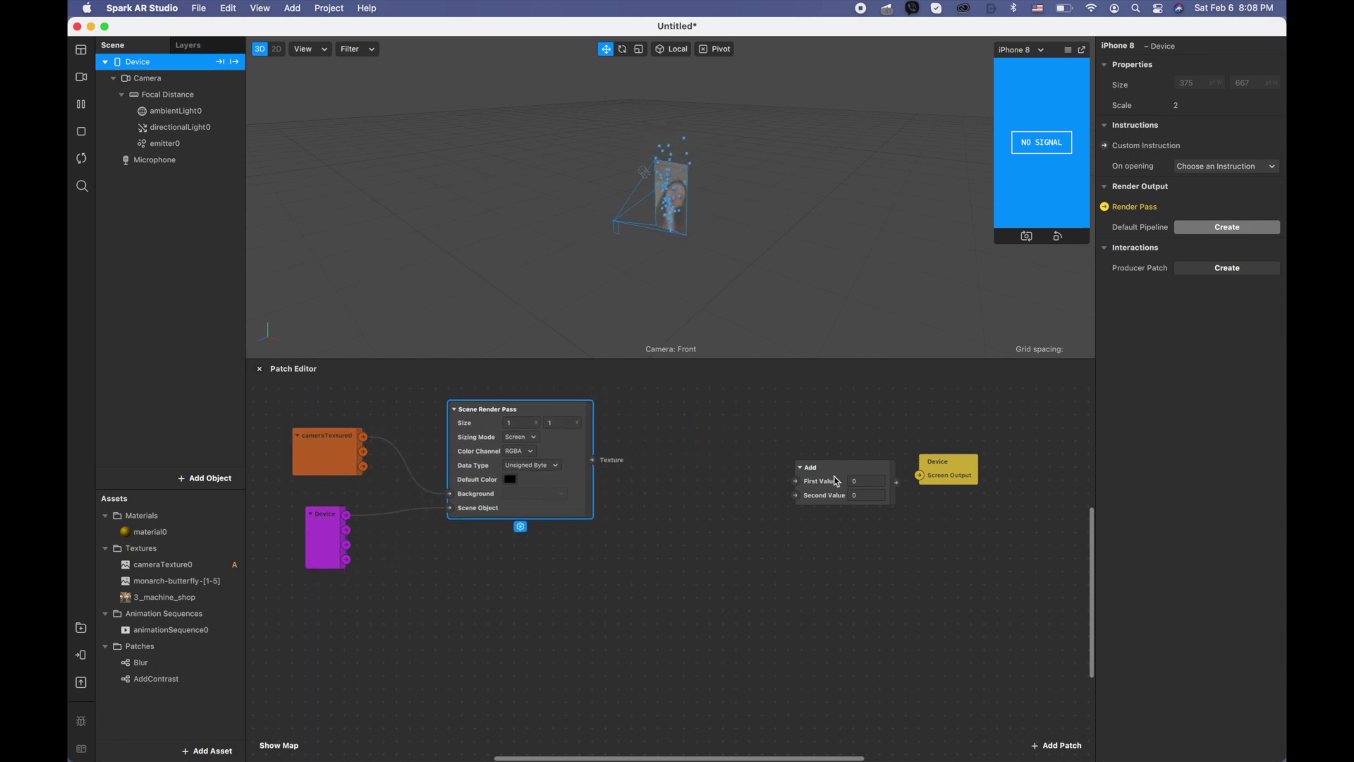
left_click_drag(816, 475, 705, 443)
- Connect the Scene Render Pass texture to Add's First Value and Add's output to the Device Screen Output, aligning the patches
left_click_drag(592, 460, 693, 453)
key("Escape")
left_click_drag(591, 460, 675, 452)
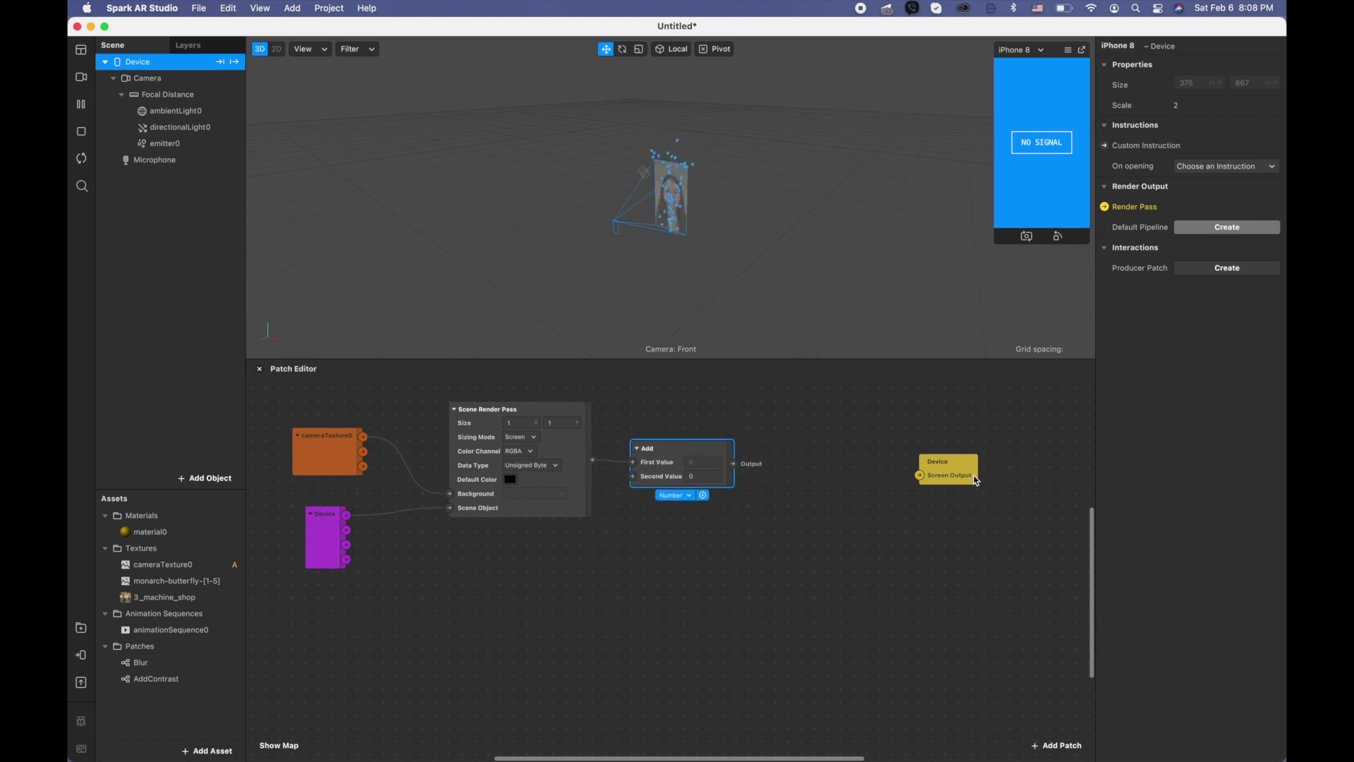
left_click_drag(948, 463, 830, 451)
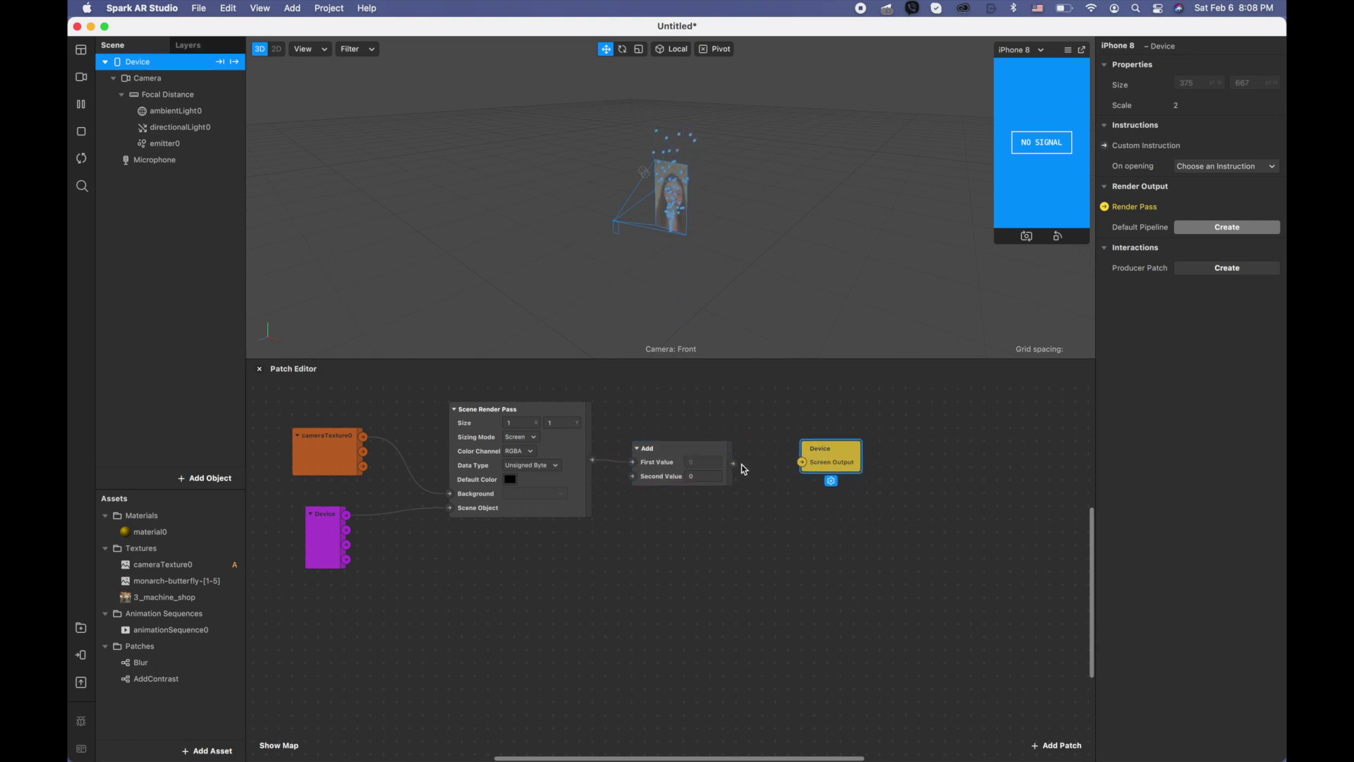
left_click_drag(734, 464, 802, 462)
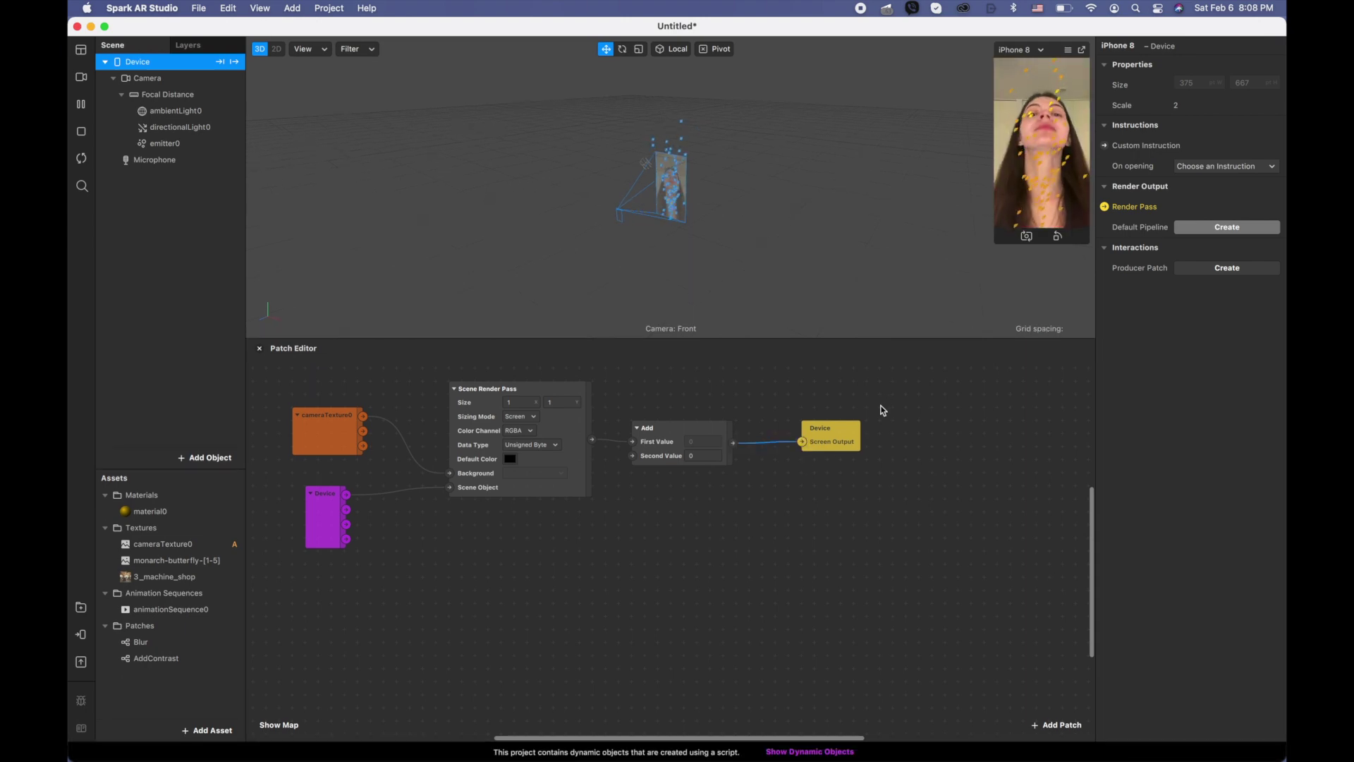
left_click_drag(847, 428, 873, 414)
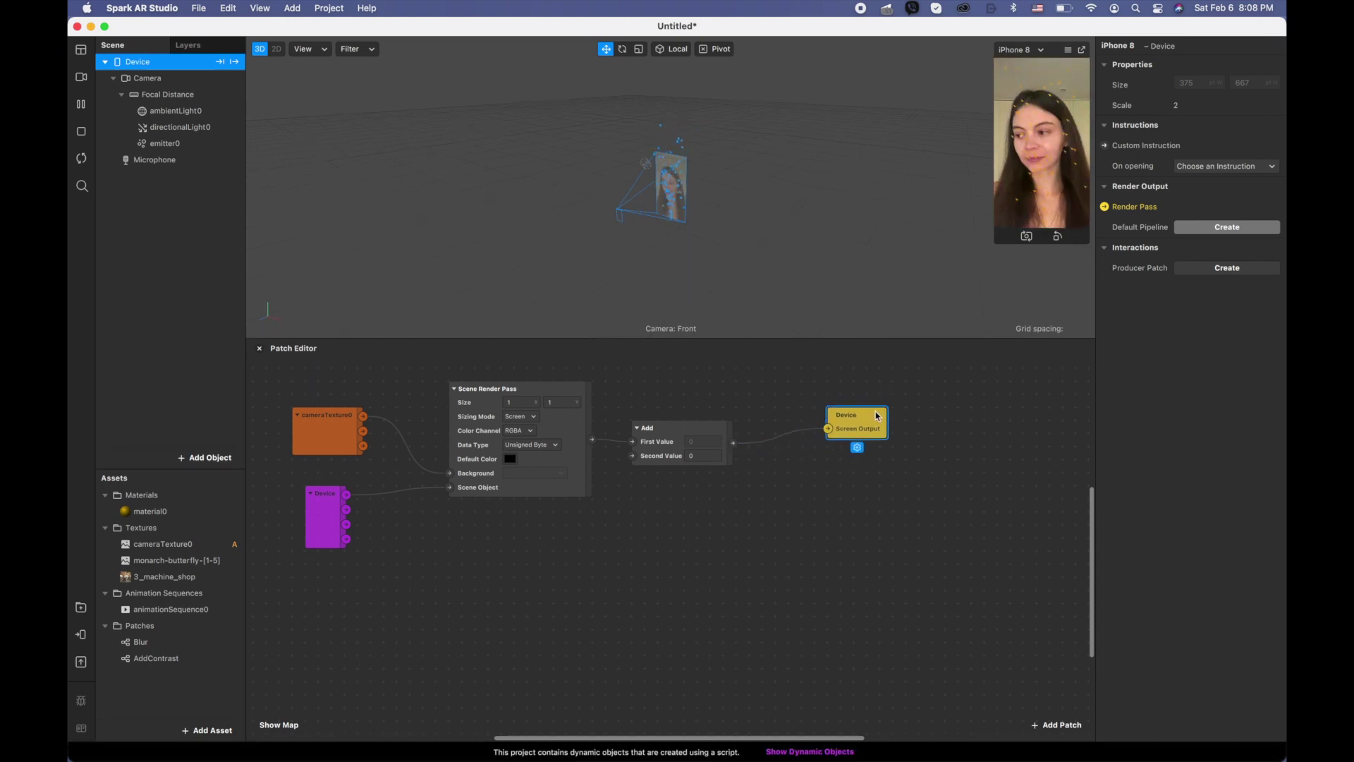
left_click_drag(689, 427, 710, 416)
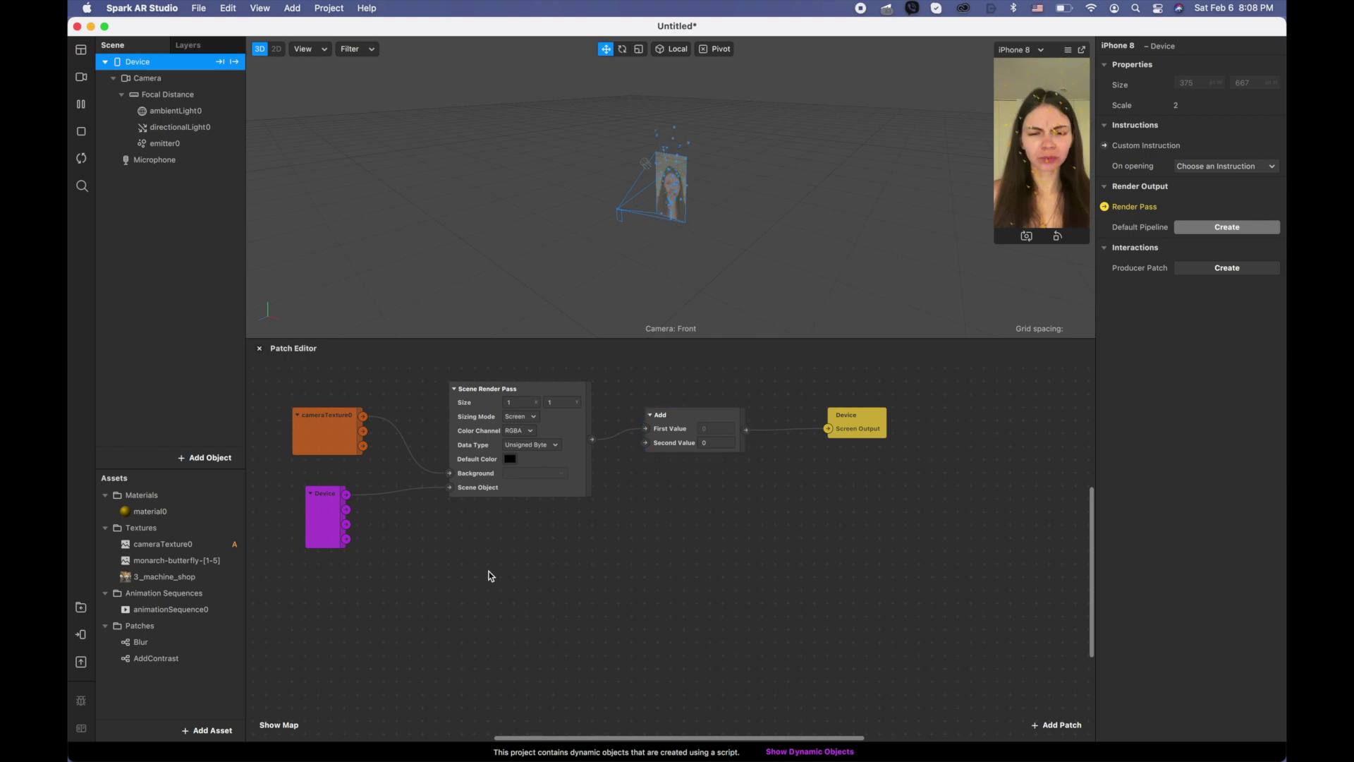
- Add a second Scene Render Pass patch and place it directly below the first one
double_click(492, 576)
type("sc")
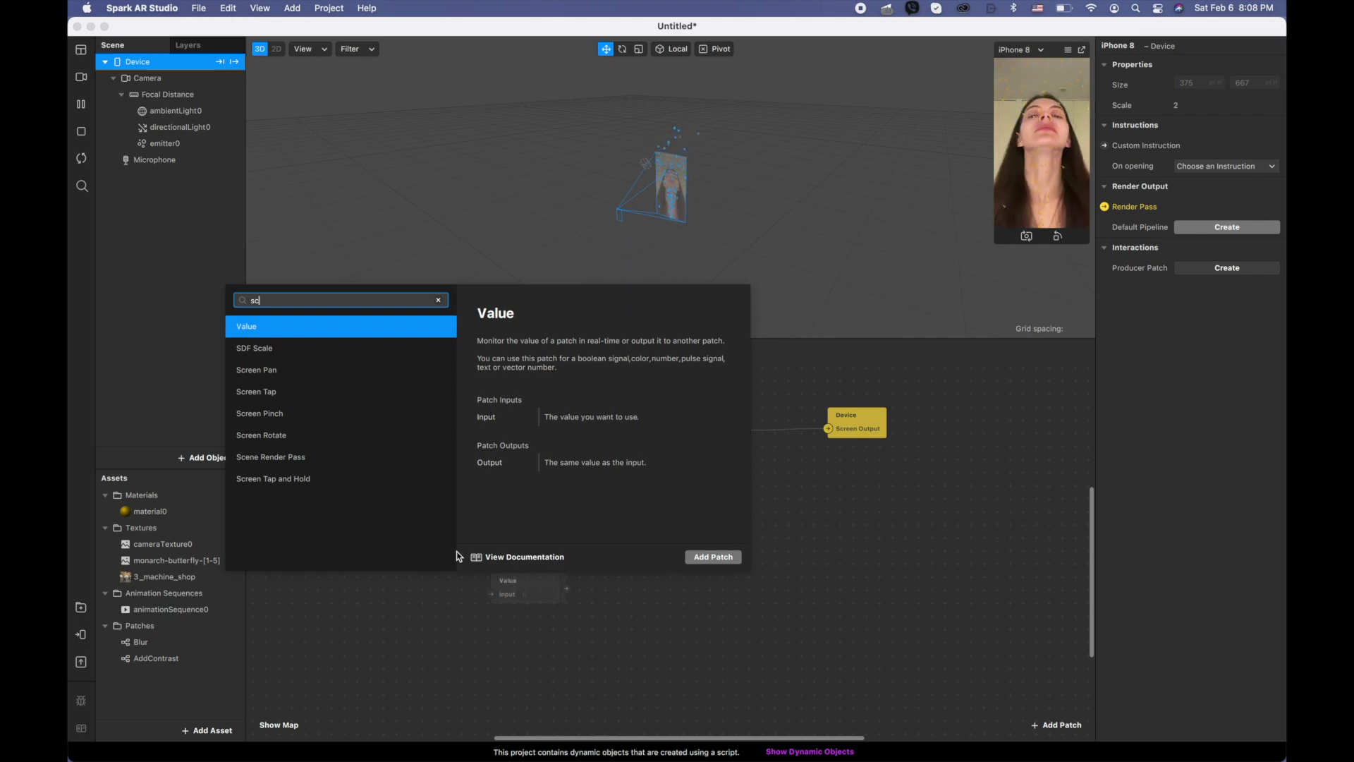
double_click(345, 463)
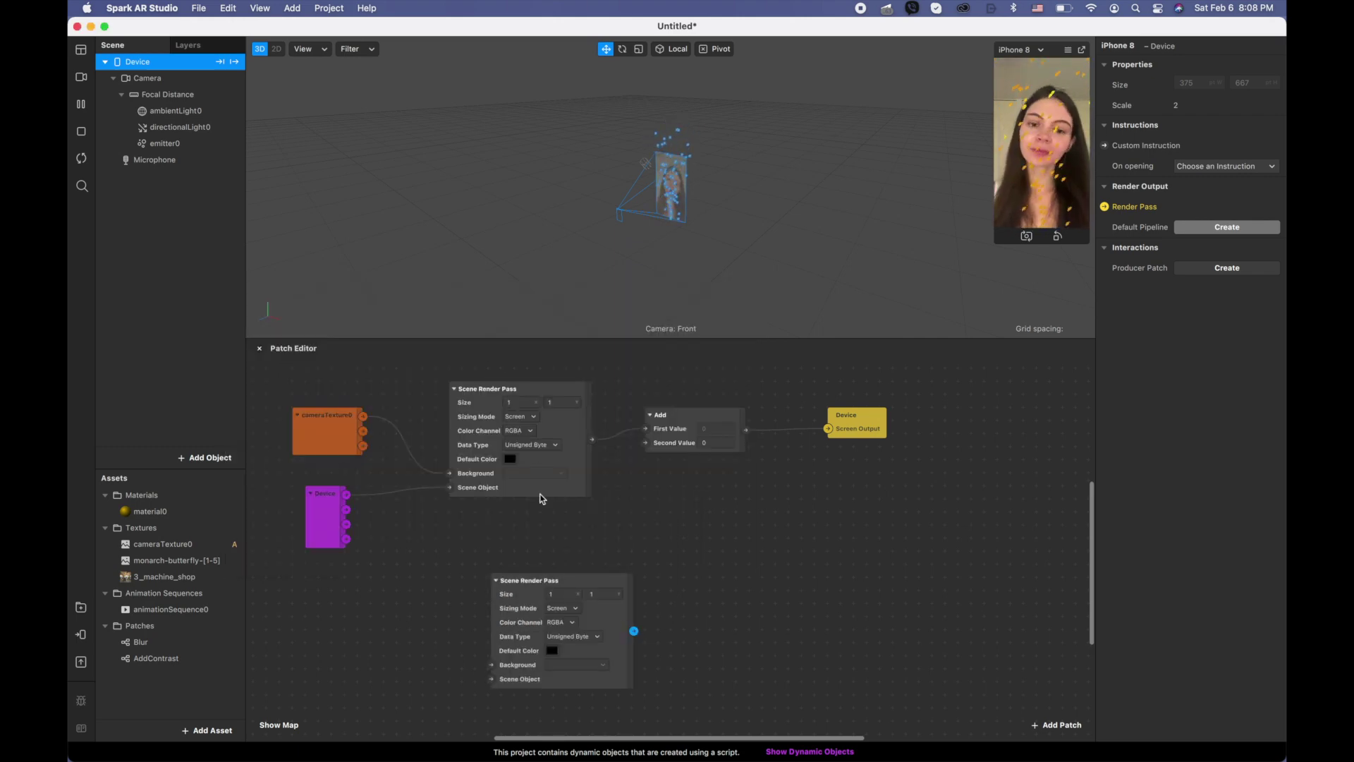
left_click_drag(578, 580, 533, 526)
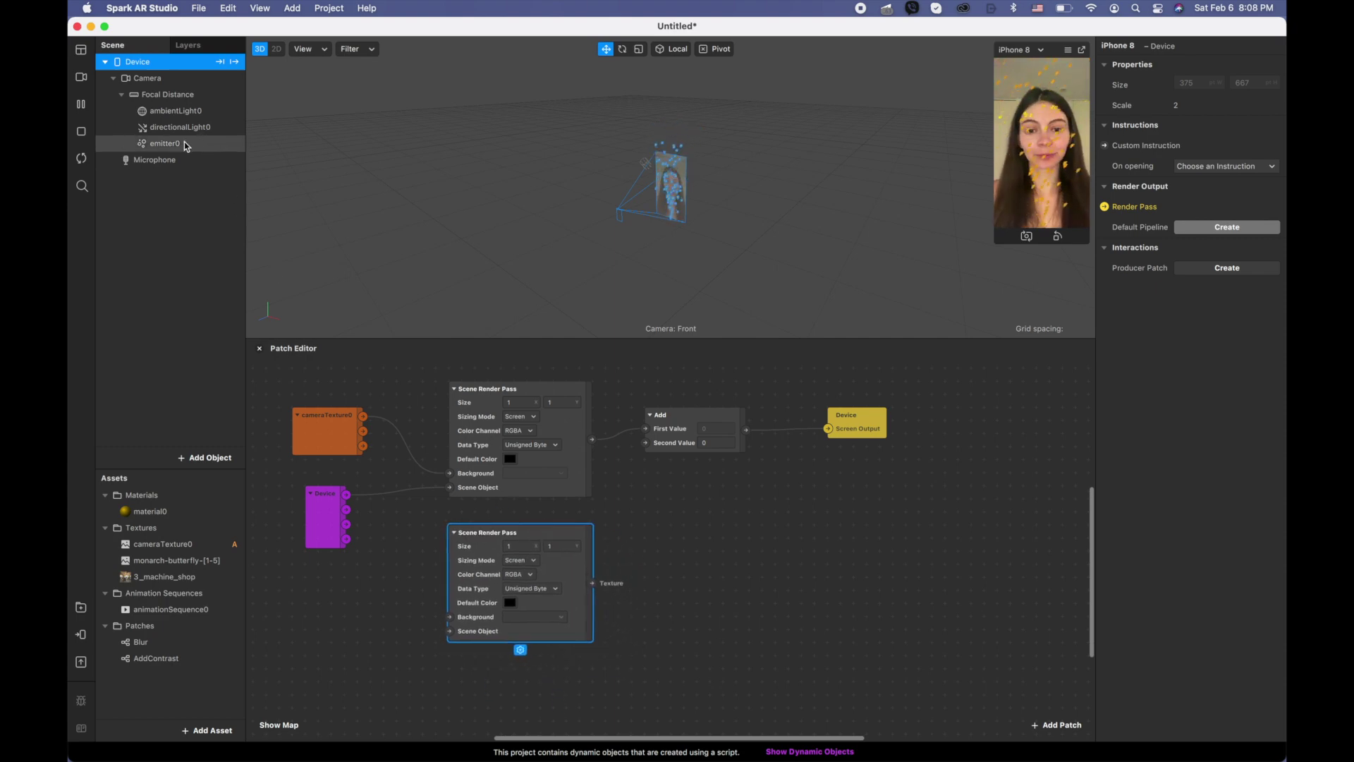
- Bring emitter0 into the graph as a patch connected to the second Scene Render Pass's Scene Object input, and tidy both patches' positions
left_click_drag(164, 143, 446, 635)
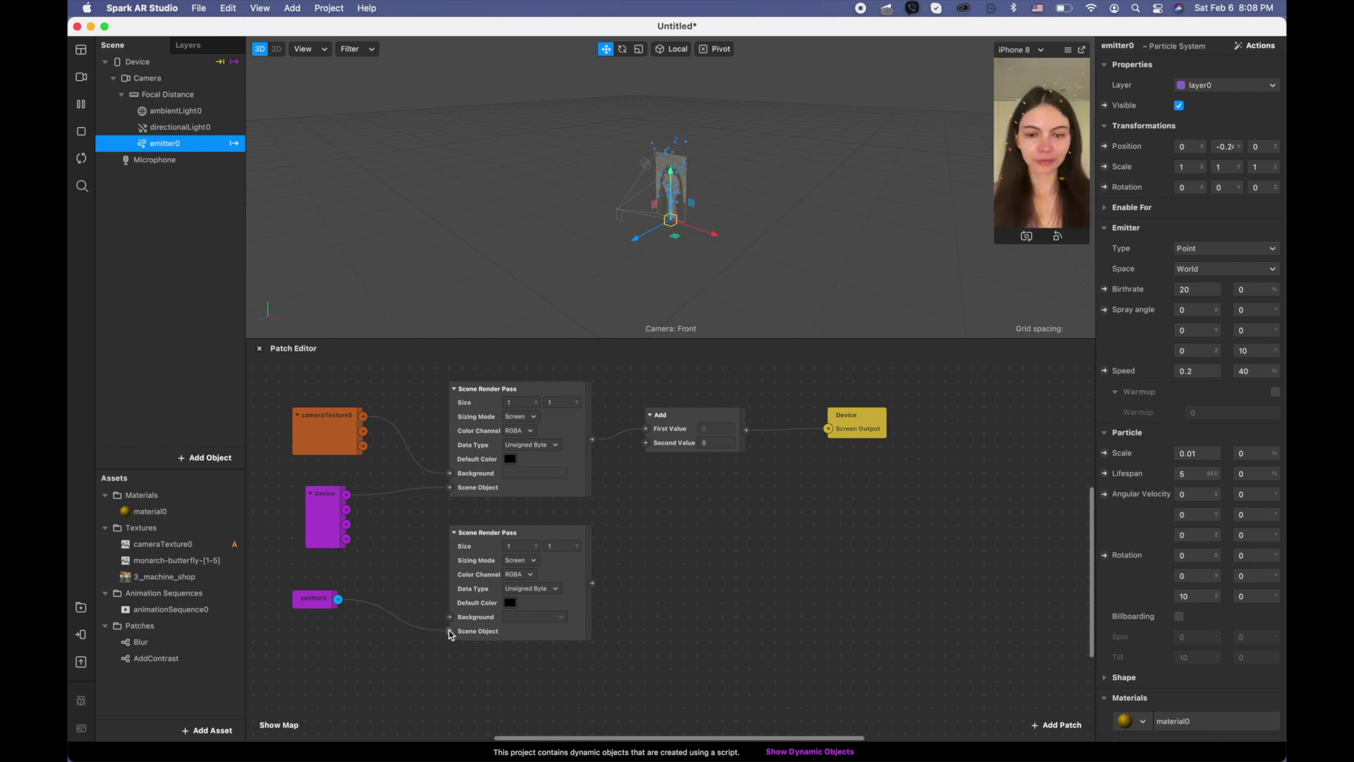
left_click(450, 632)
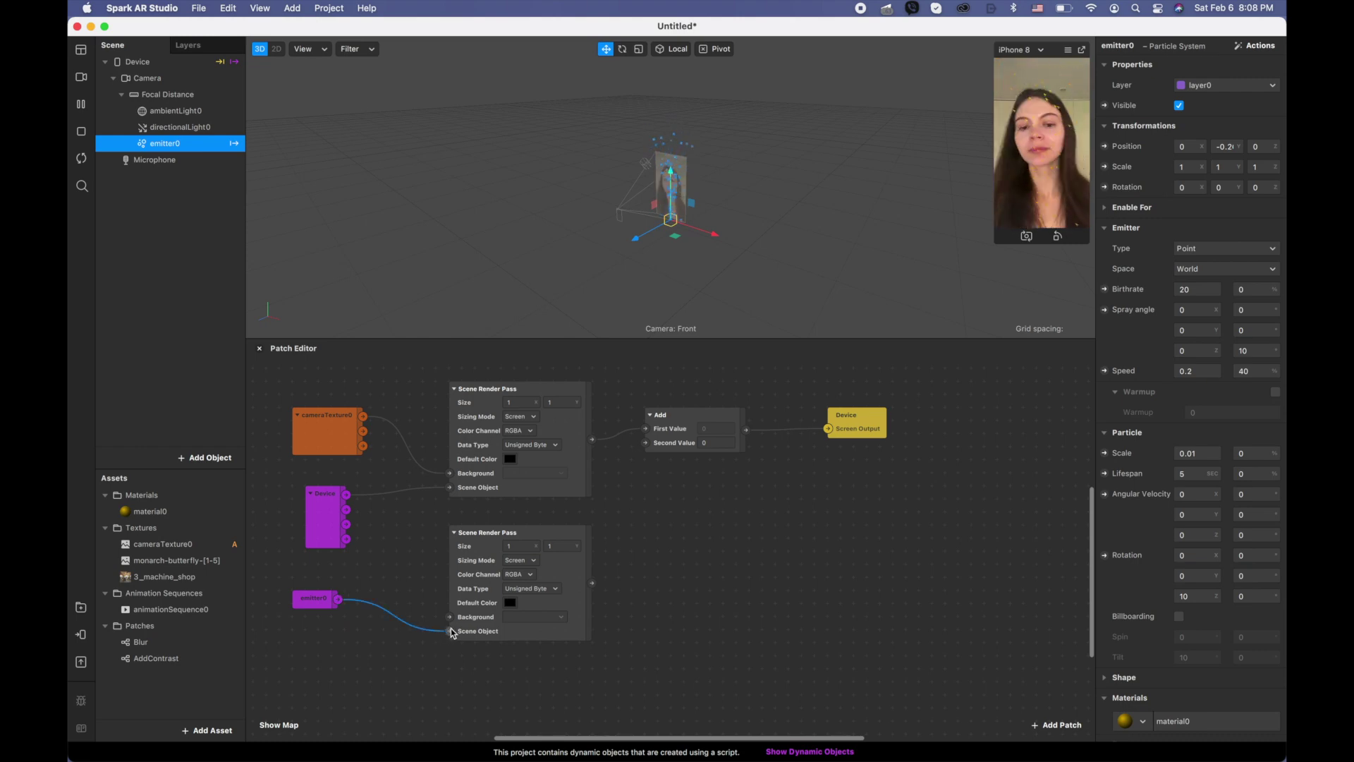
left_click_drag(537, 532, 527, 519)
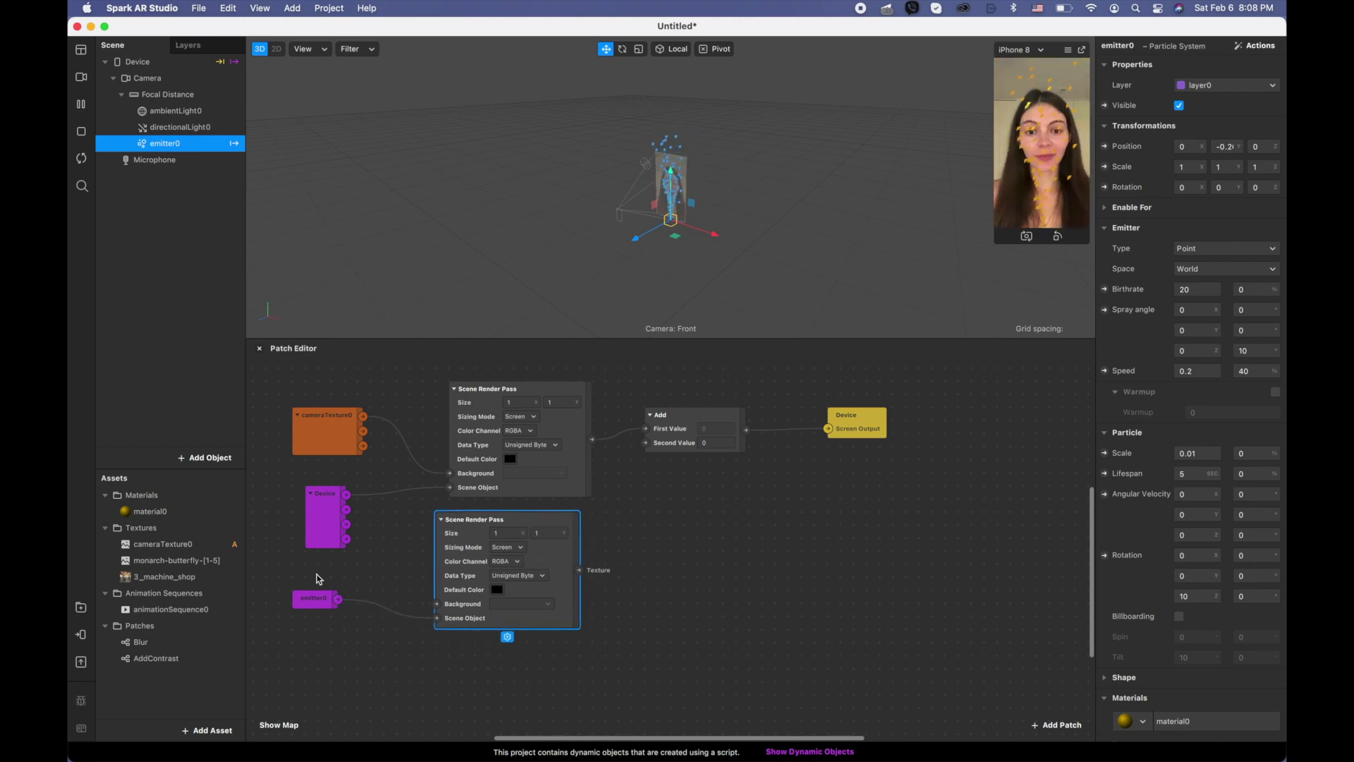
left_click_drag(325, 602, 337, 590)
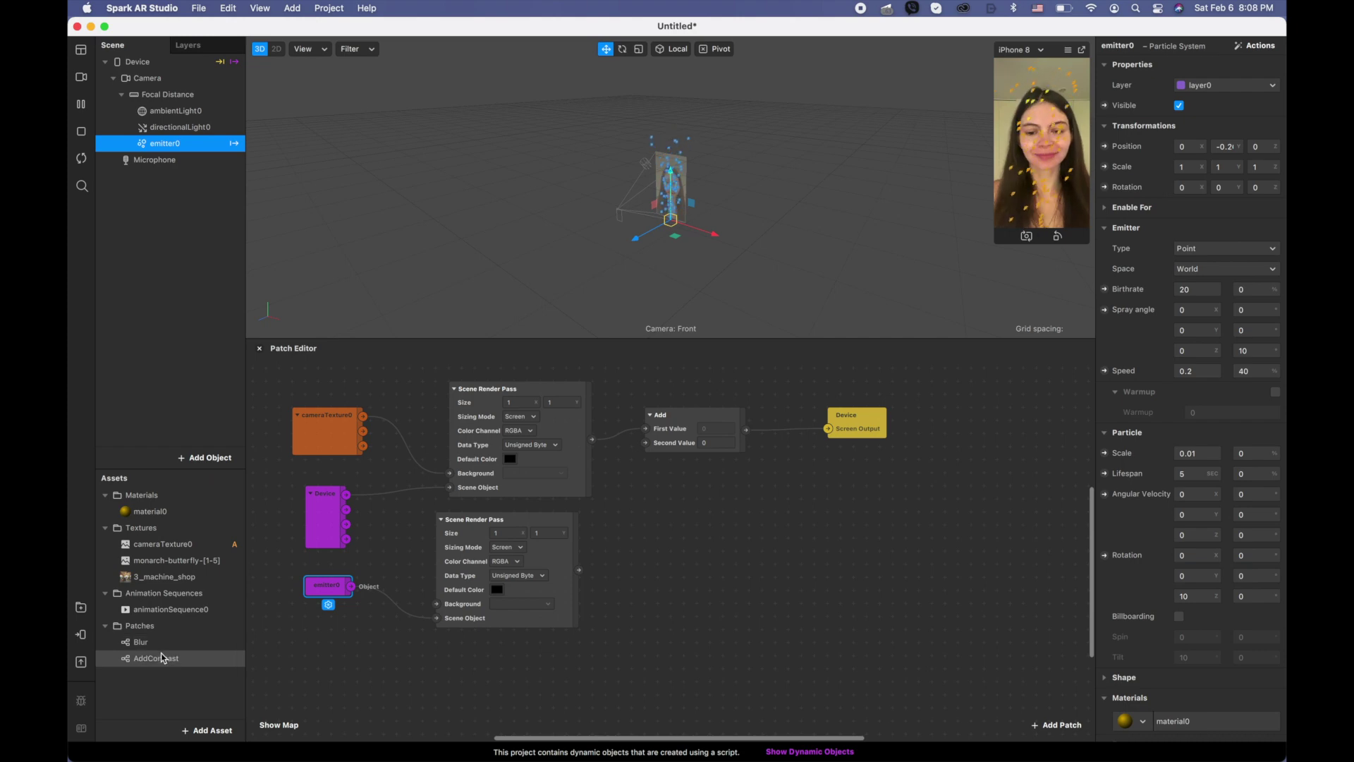
- Add the AddContrast patch with its Midpoint set to 0.7 and feed it the second Scene Render Pass's texture
left_click_drag(161, 661, 665, 555)
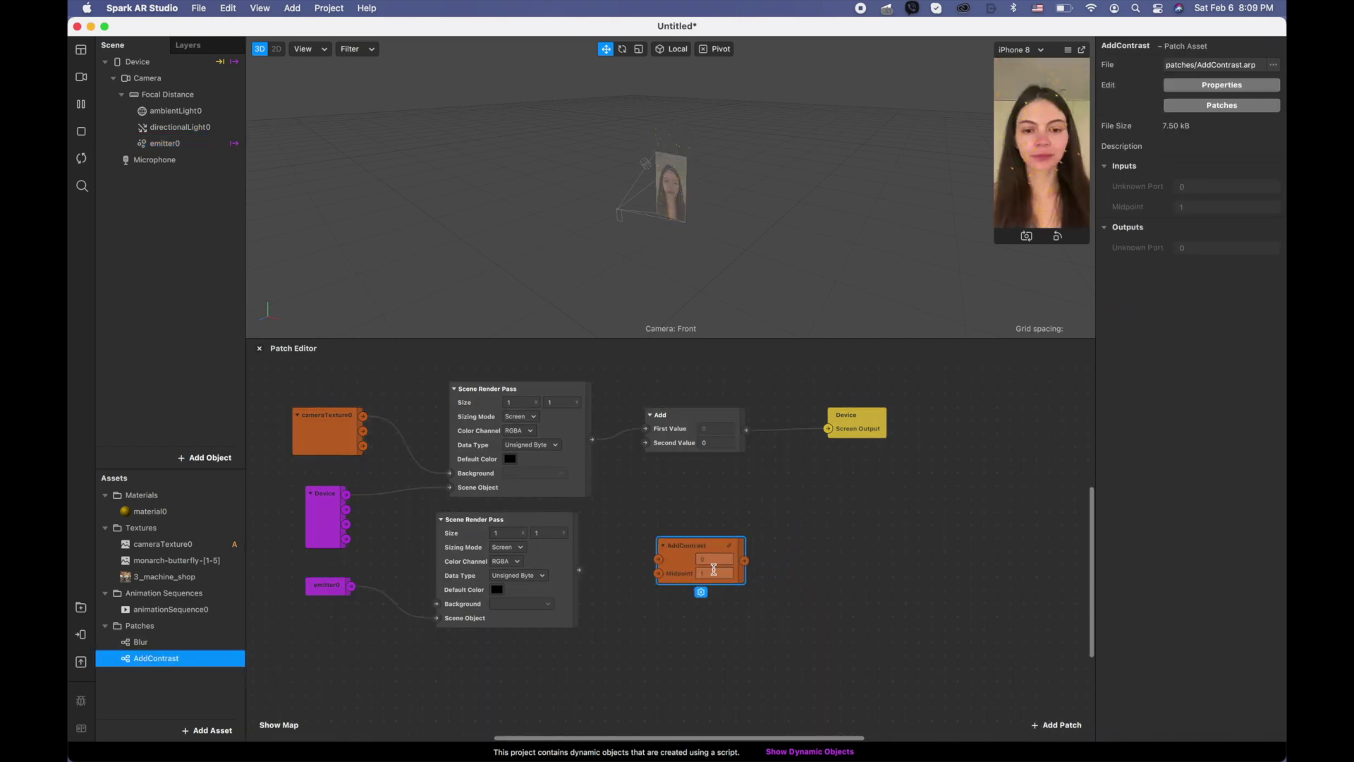
left_click(714, 572)
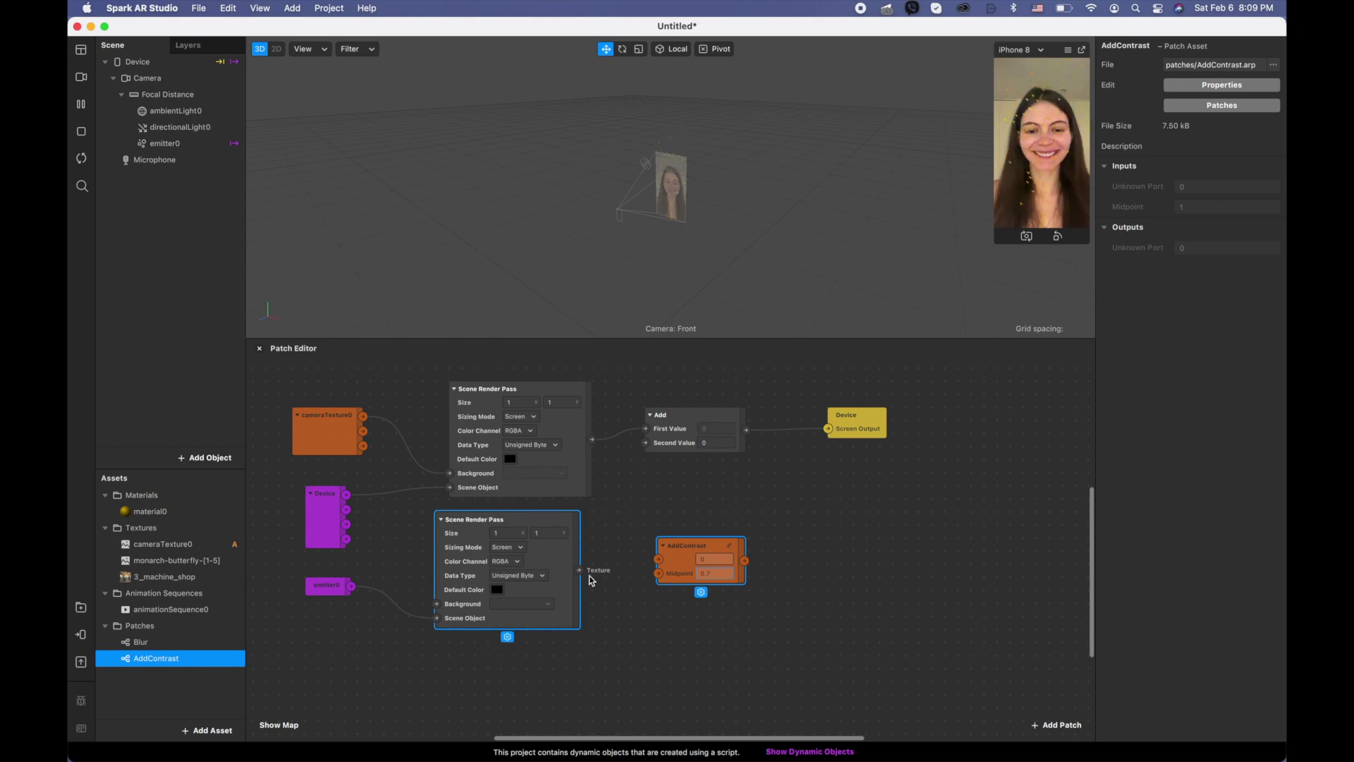
left_click_drag(589, 577, 643, 551)
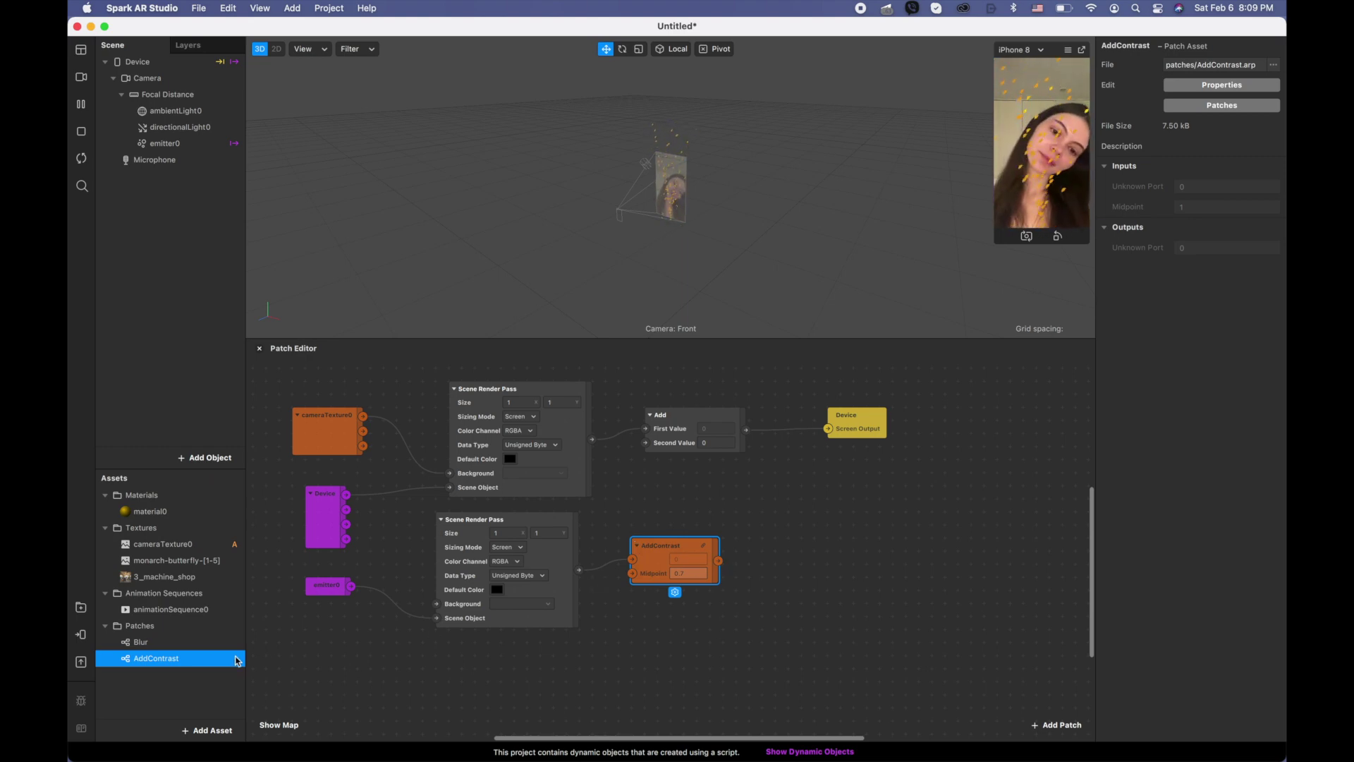
- Add two stacked Blur patches and connect the AddContrast output to the Texture input of each
left_click_drag(141, 642, 815, 490)
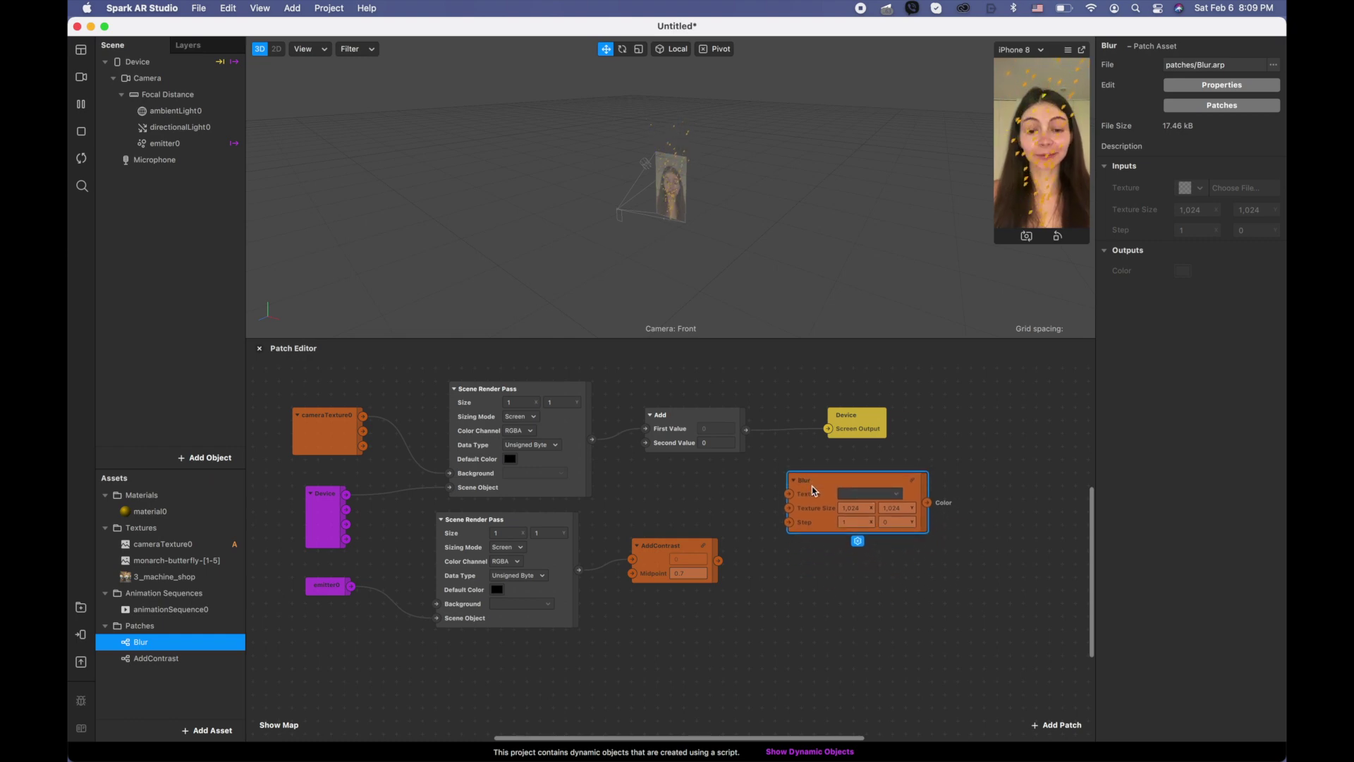
key("super+d")
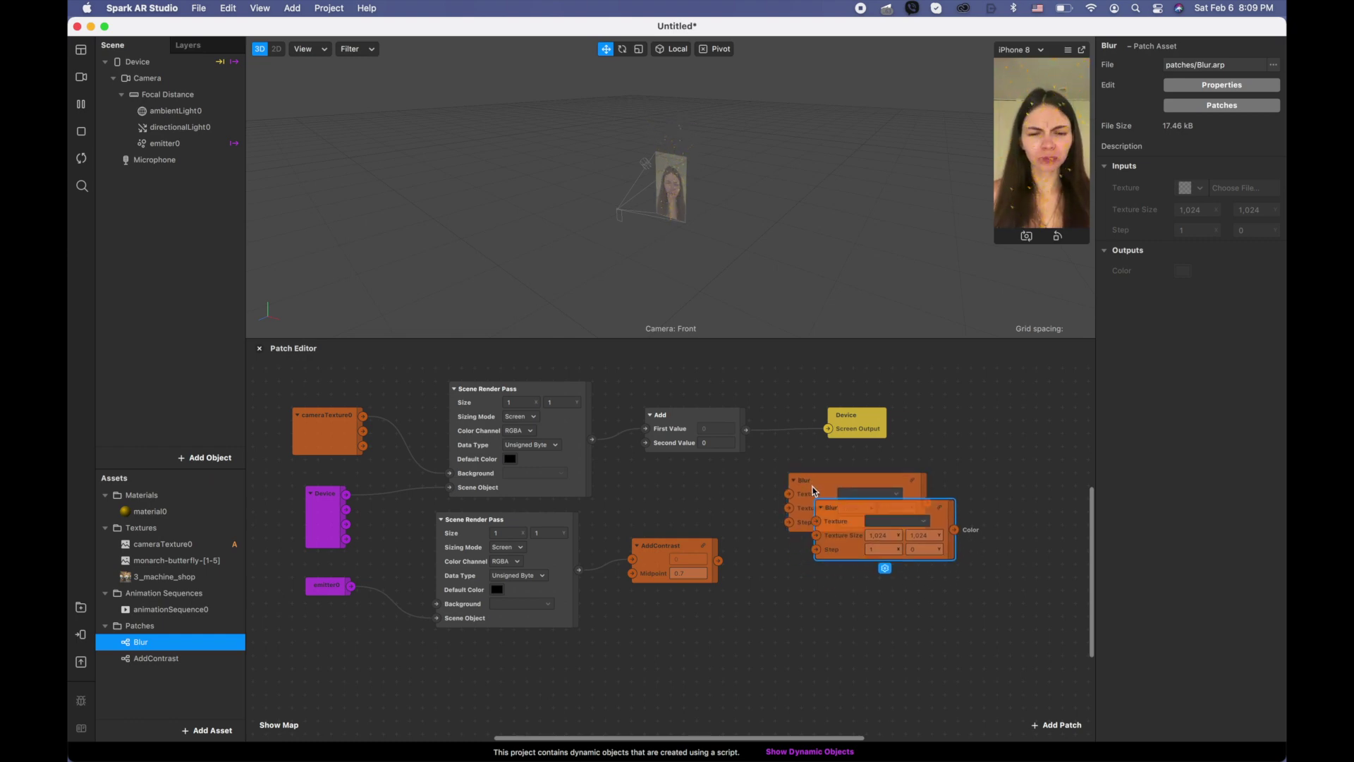
left_click_drag(836, 507, 809, 571)
left_click_drag(718, 560, 791, 497)
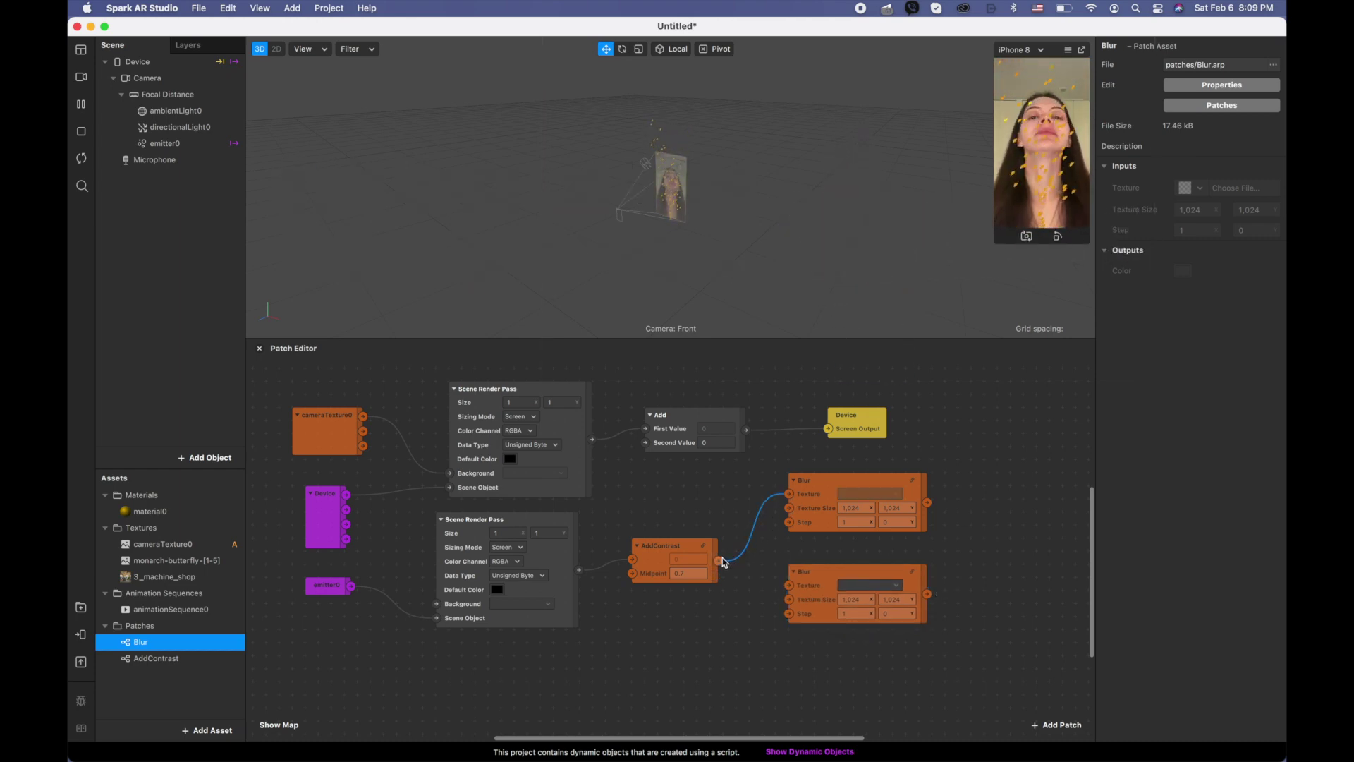
left_click_drag(719, 561, 790, 585)
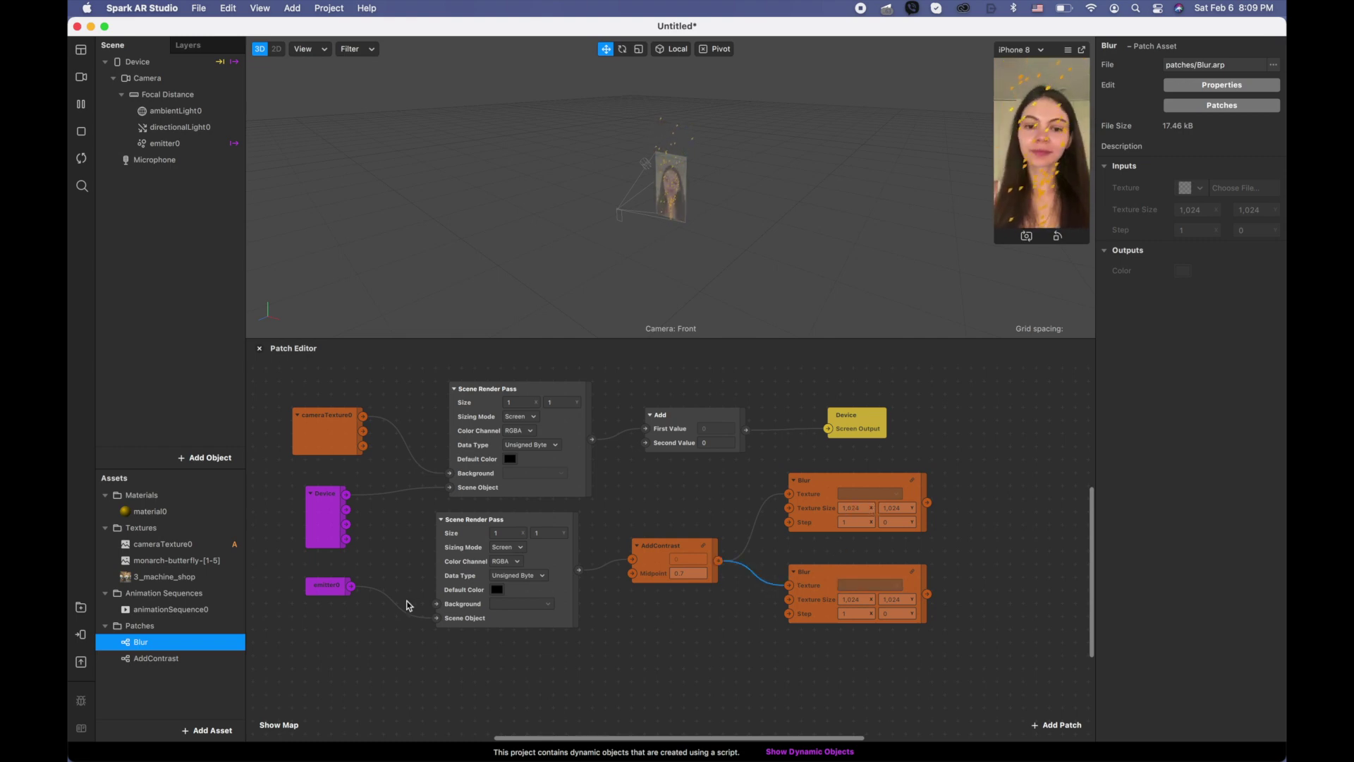
- Add a Multiply patch fed by the Device patch's Screen Size and place it below the second Scene Render Pass
left_click(347, 510)
left_click_drag(463, 687, 465, 686)
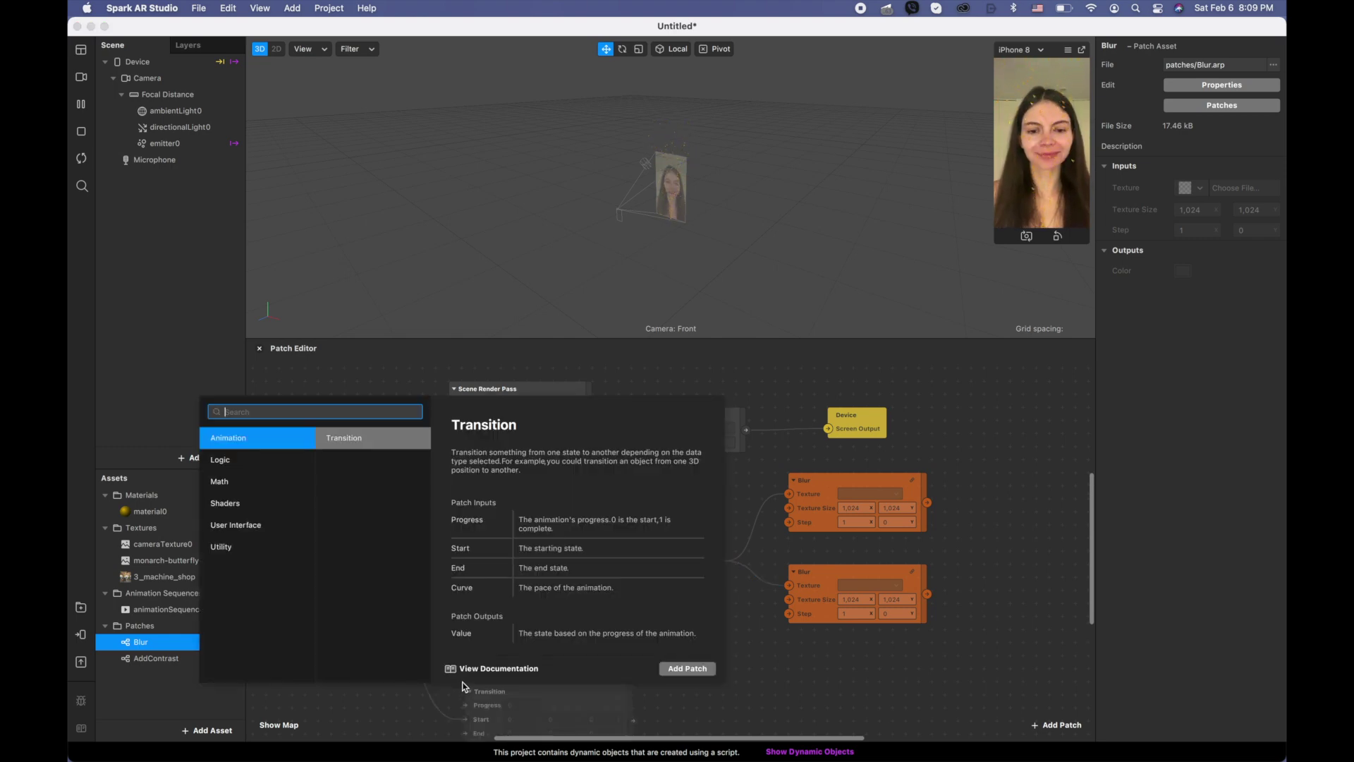
type("mu")
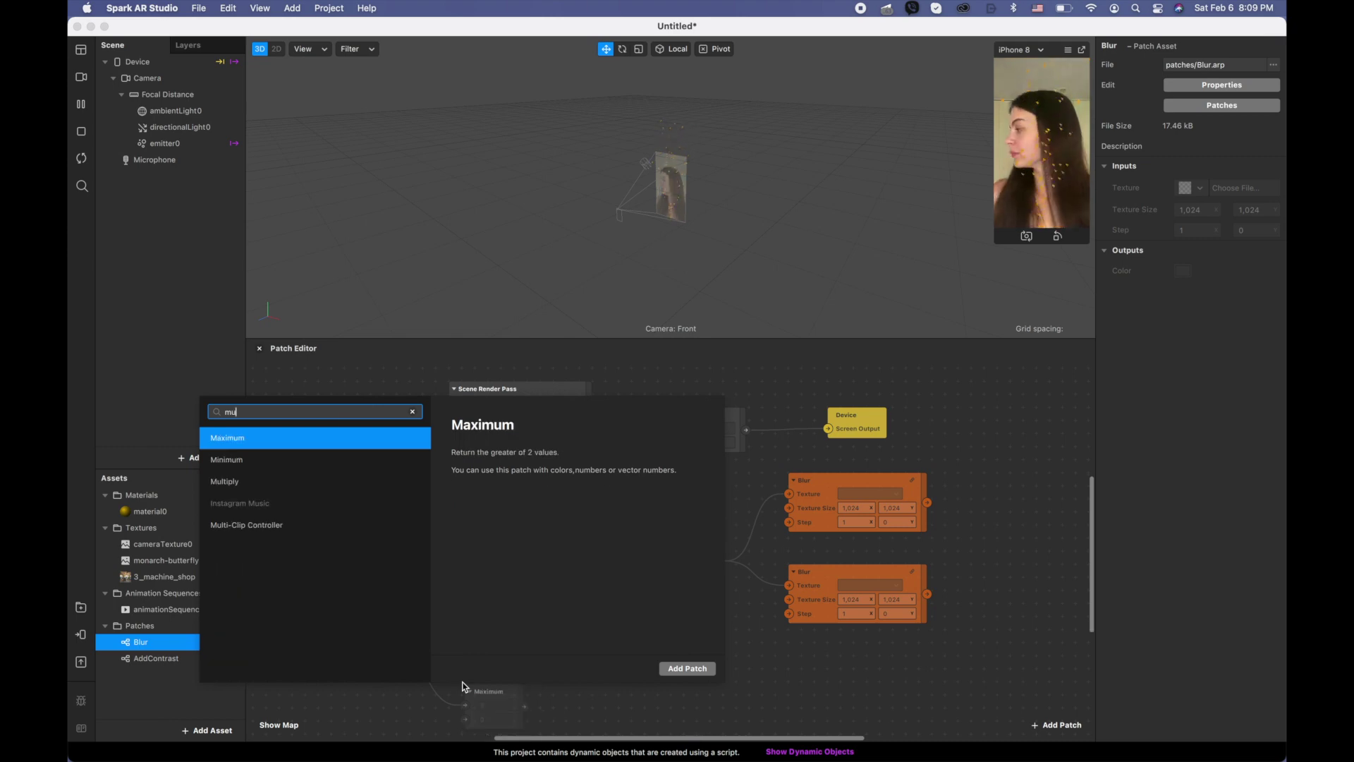
left_click(257, 481)
left_click_drag(503, 688, 501, 646)
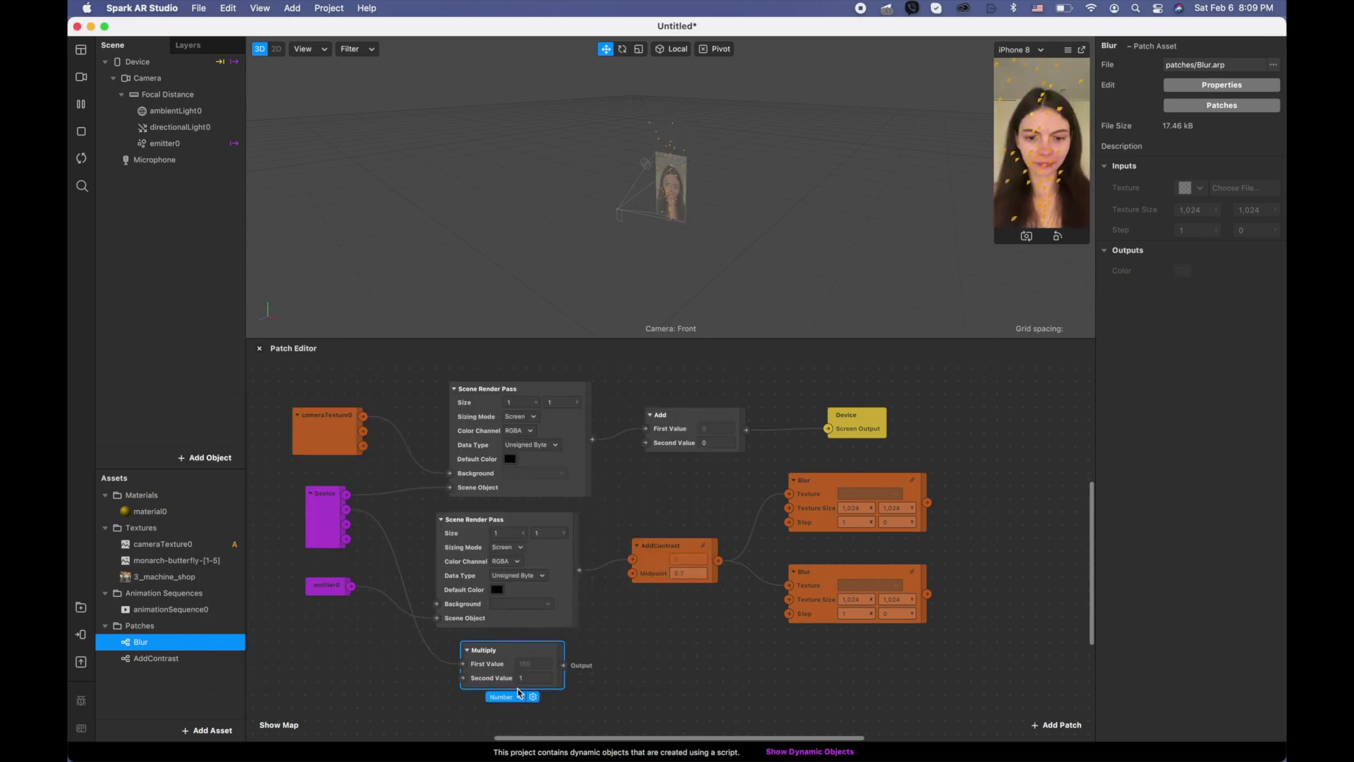
- Switch the Multiply patch to Vector 2 and set its Second Value to 0.25, 0.25
left_click(513, 667)
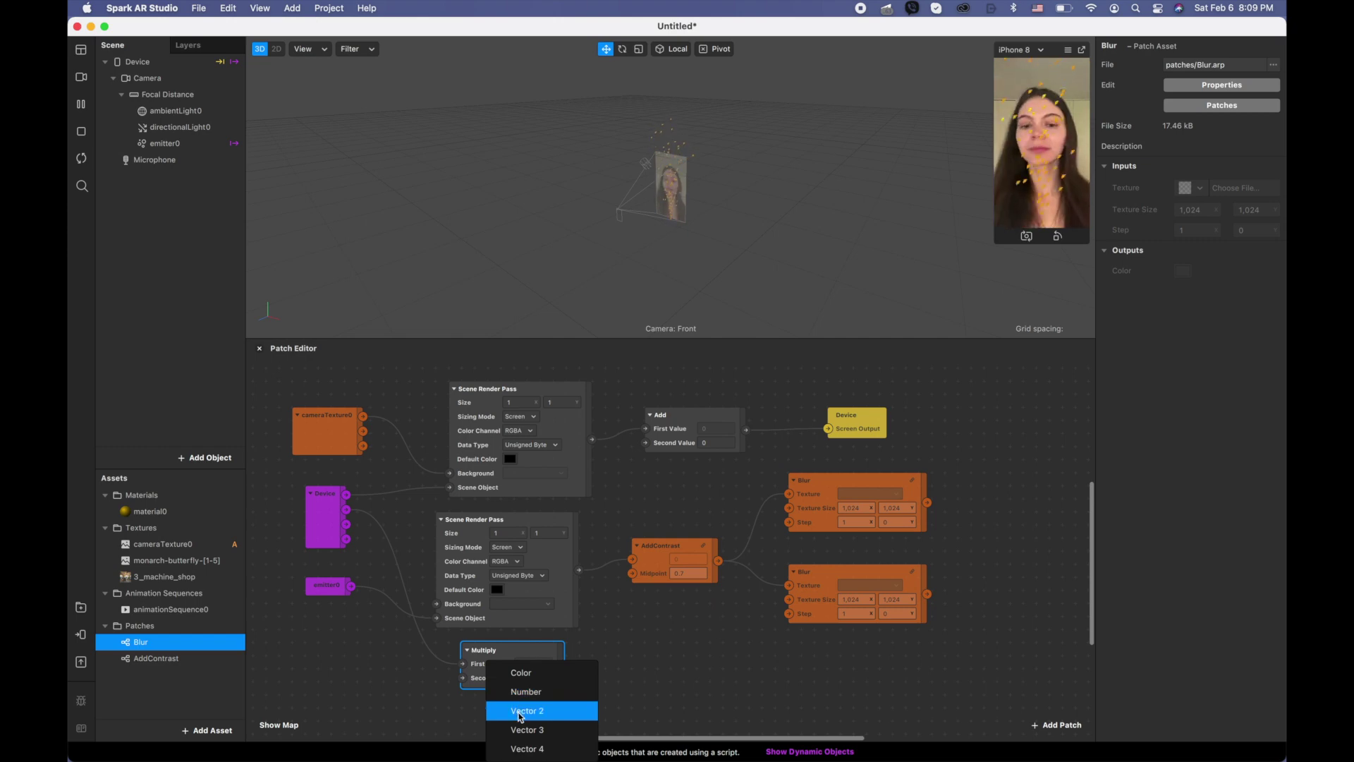
left_click(520, 712)
left_click(529, 677)
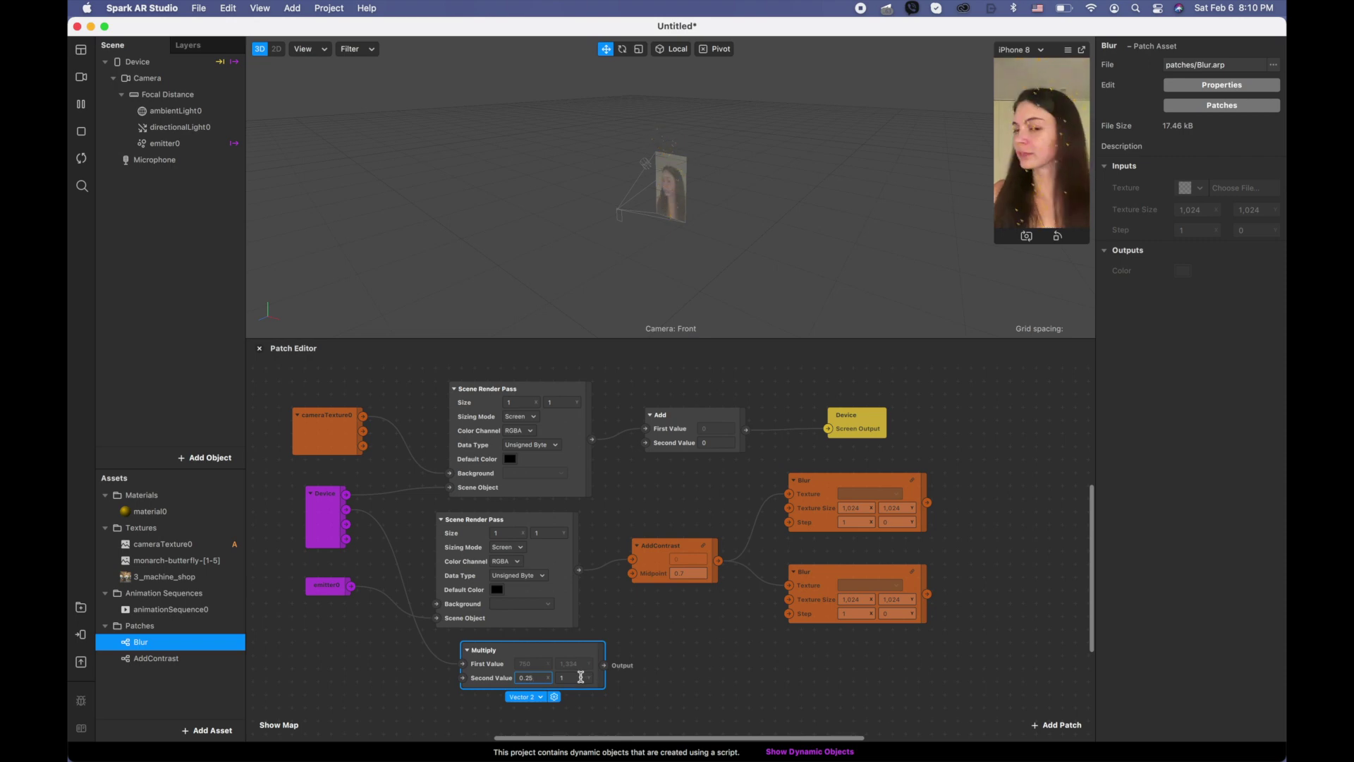
left_click(581, 677)
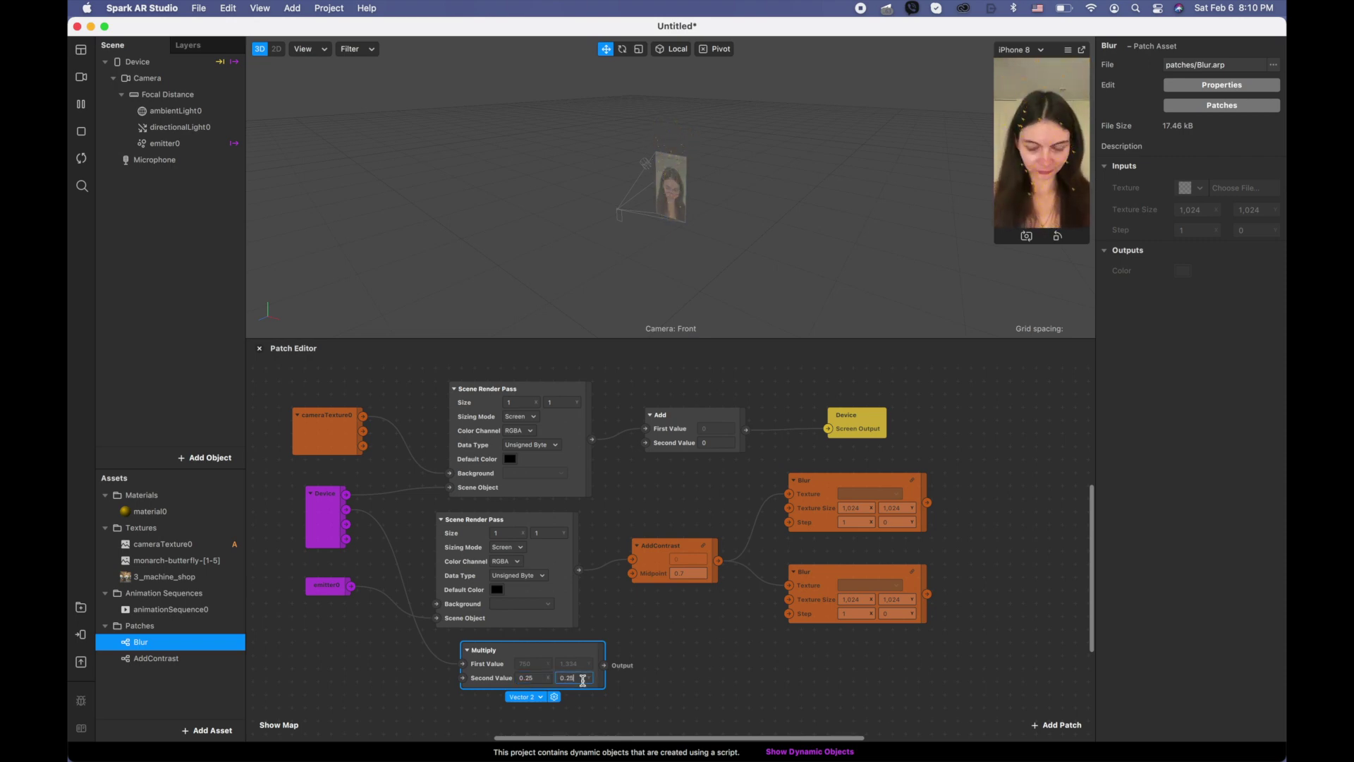
left_click(637, 691)
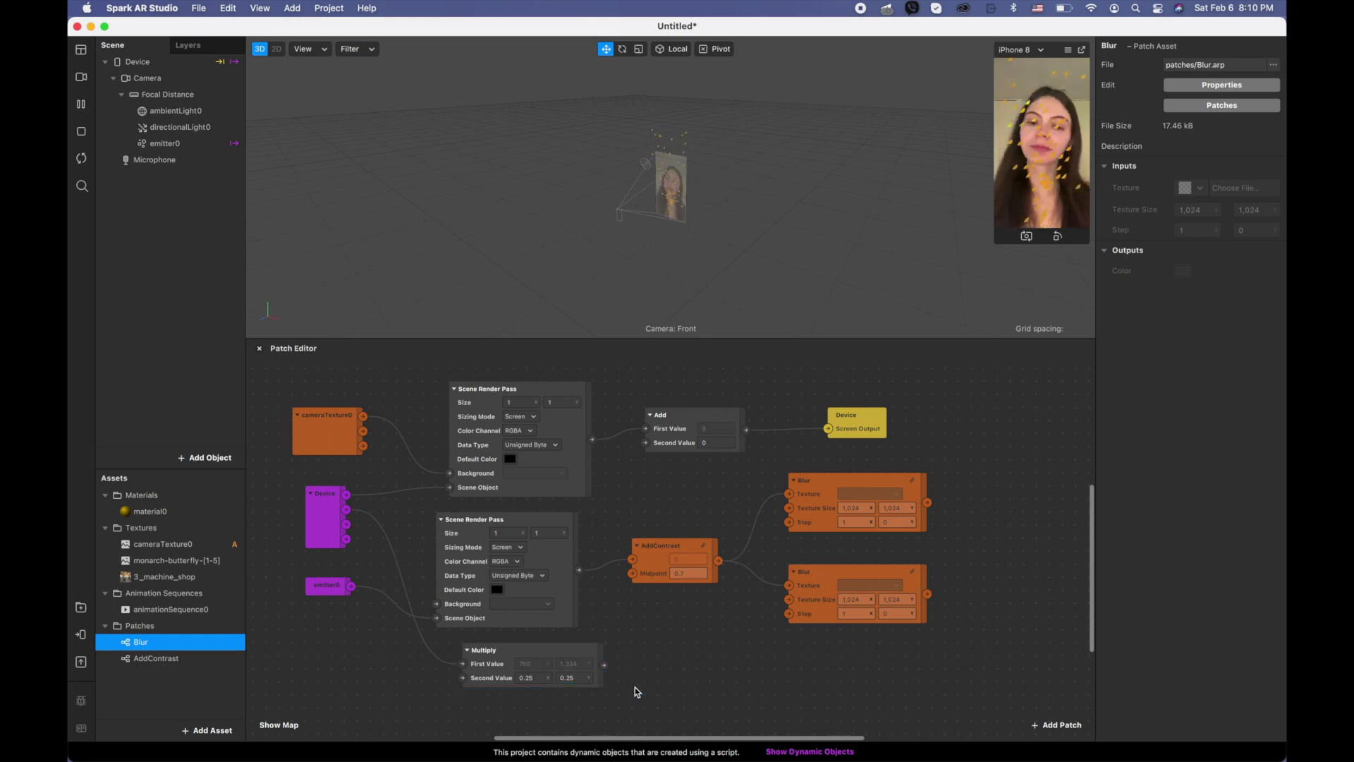
- Connect the Multiply patch's output to the Texture Size input of both Blur patches
left_click(584, 658)
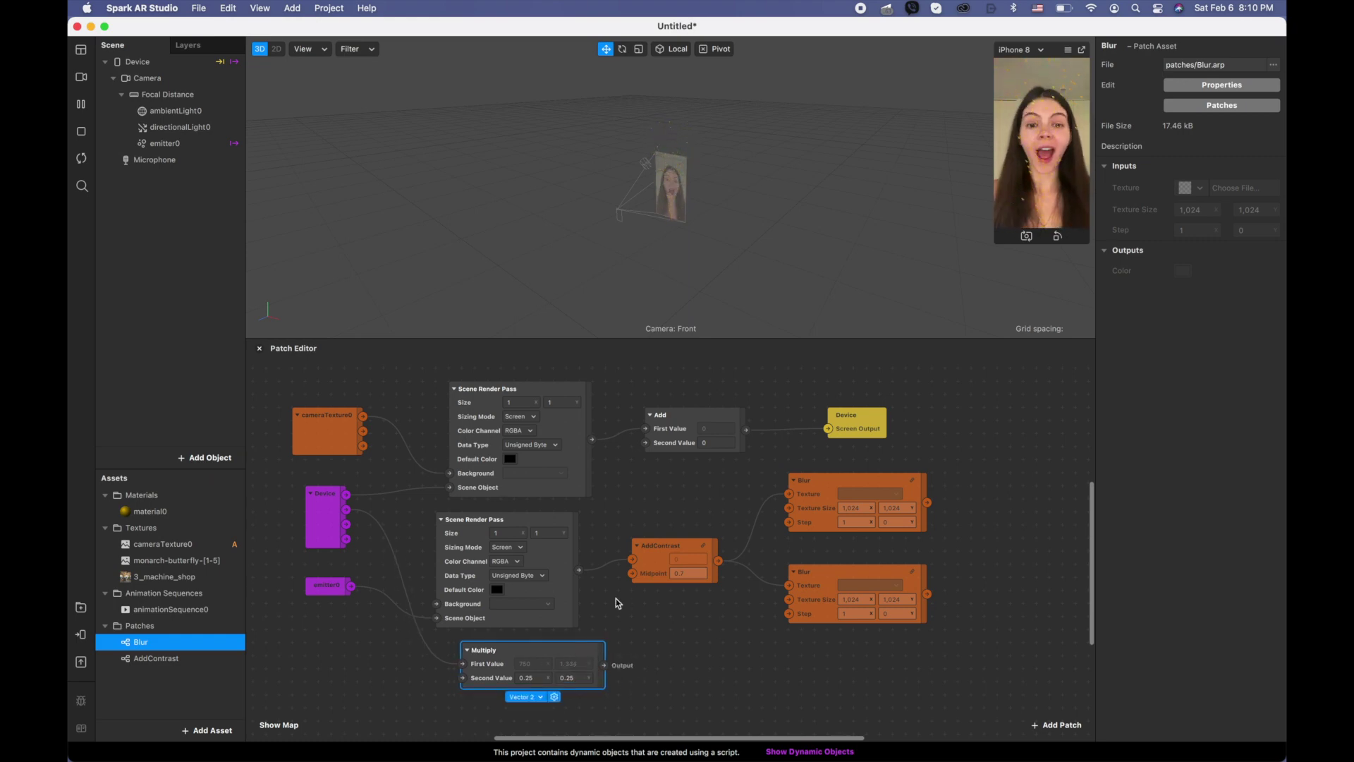
left_click_drag(608, 667, 794, 509)
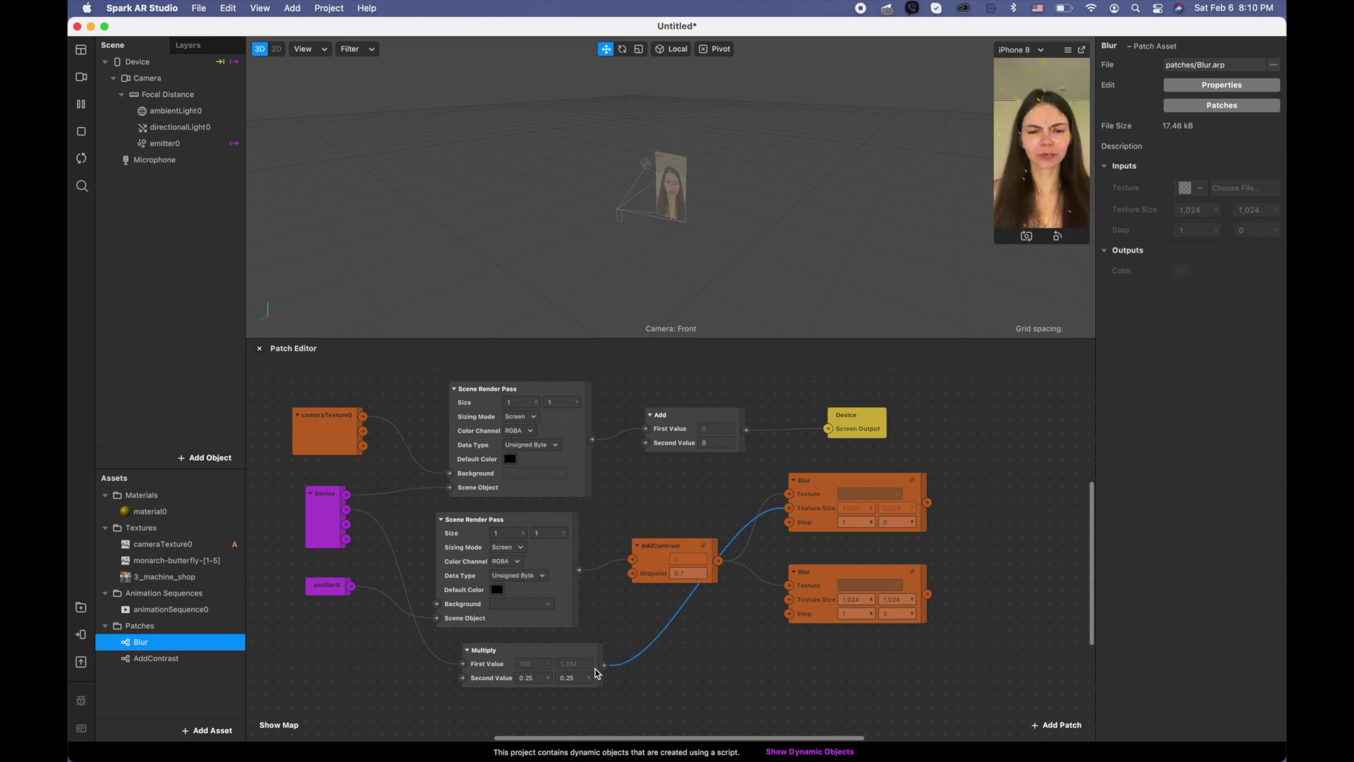
left_click_drag(604, 665, 789, 599)
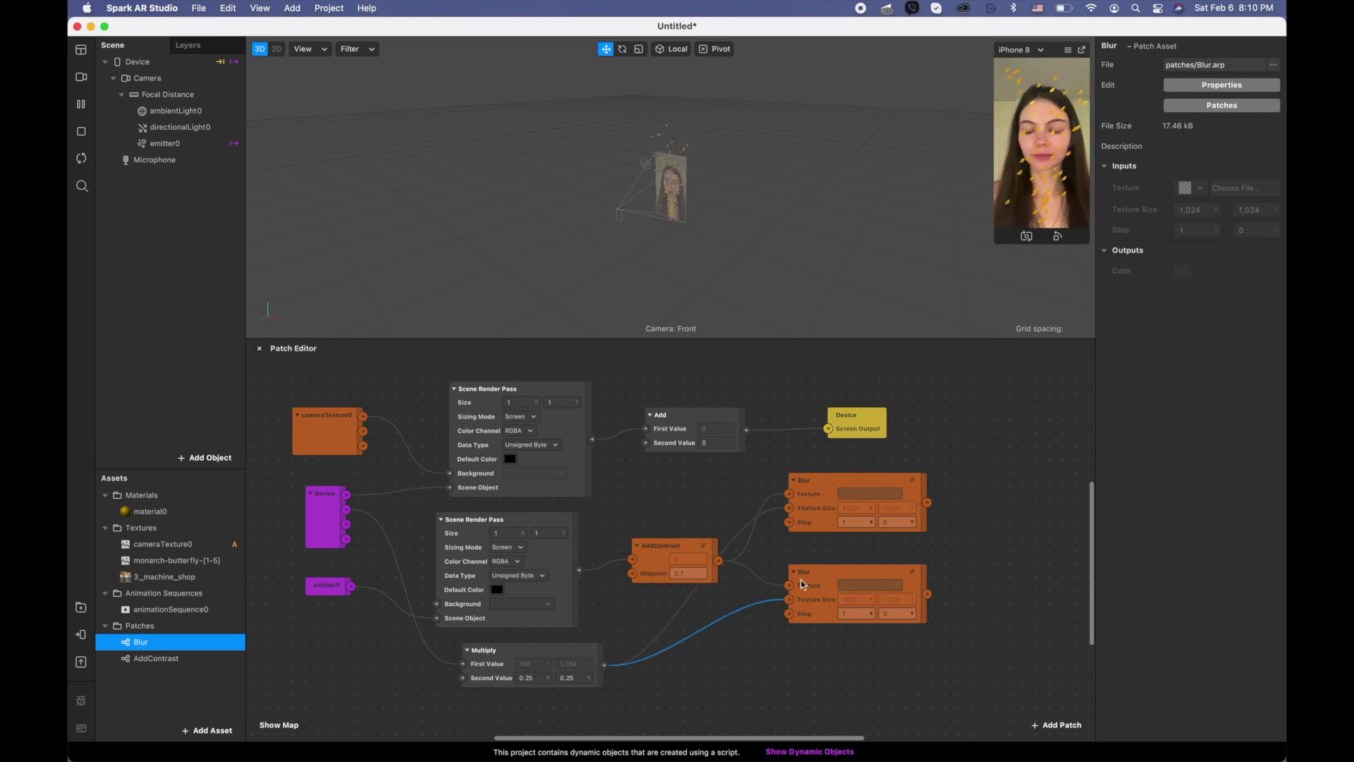
- Set the upper Blur patch's Step to -2, 0 and the lower Blur patch's second Step value to 2
left_click(862, 527)
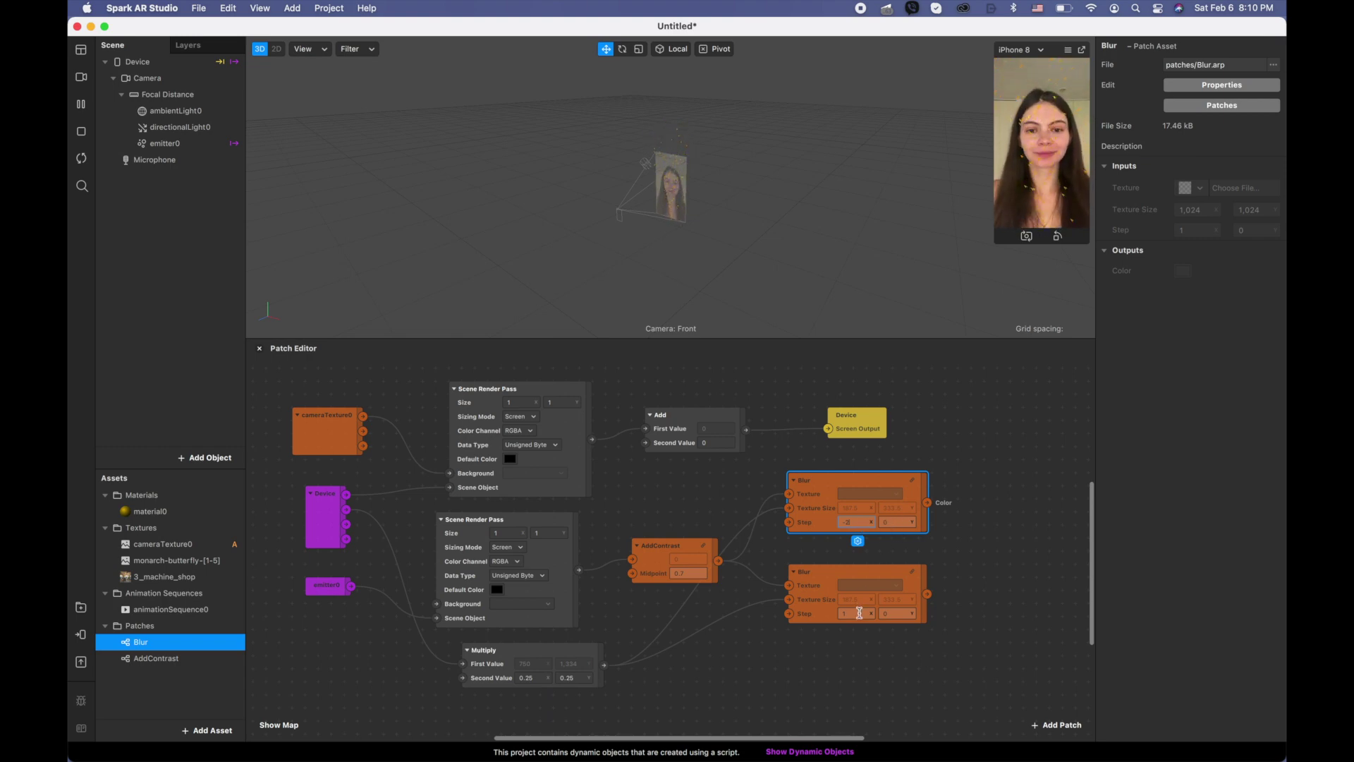
left_click(892, 613)
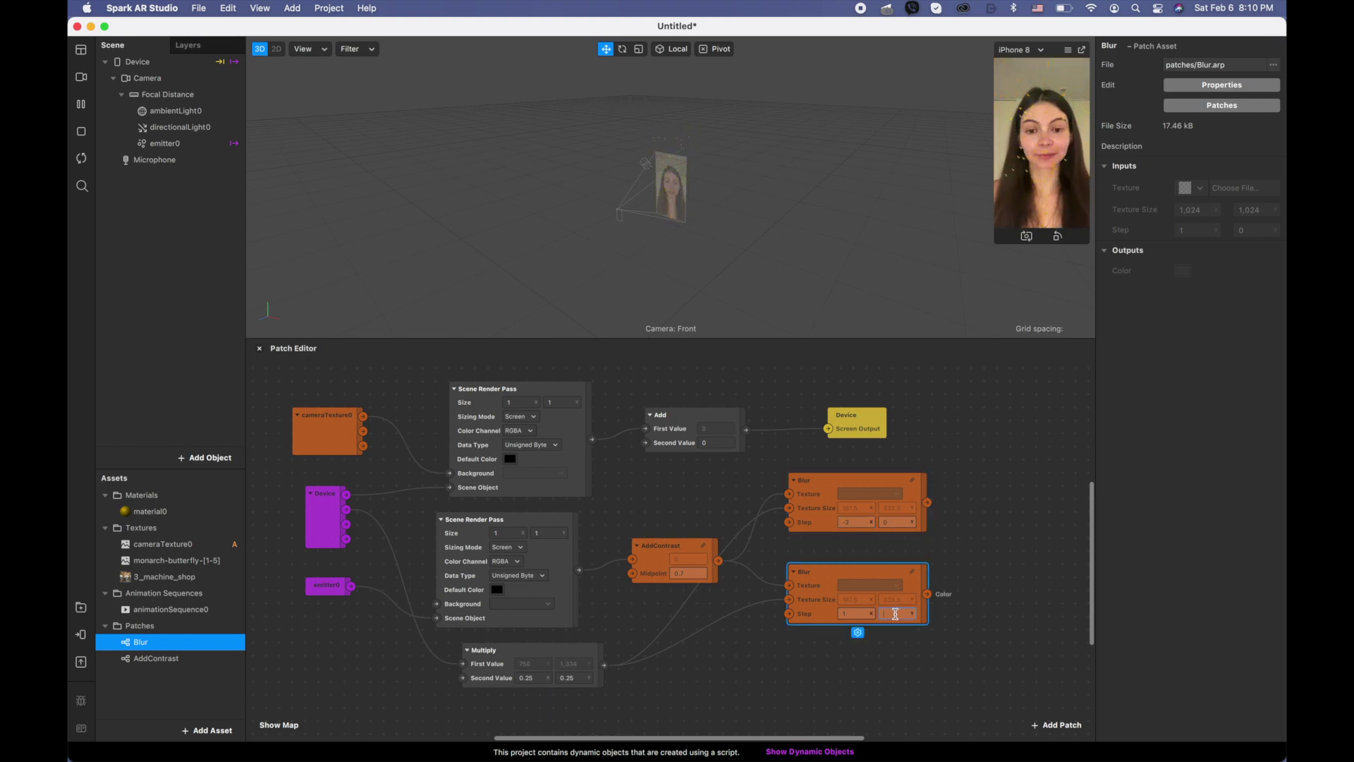
left_click(993, 608)
- Add a Shader Render Pass patch fed by the upper Blur's Color output and place it beside the Blur patches
scroll(985, 606, "right", 10)
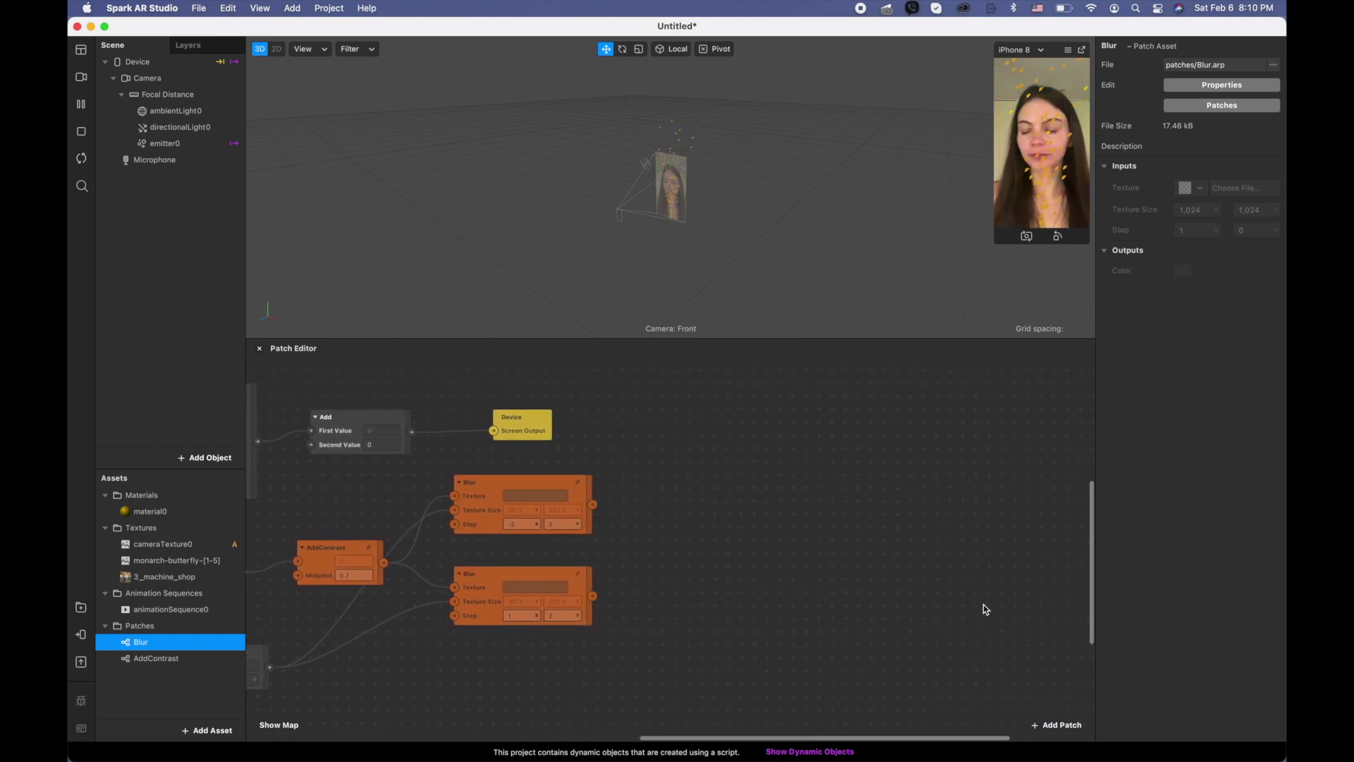
scroll(984, 604, "right", 1)
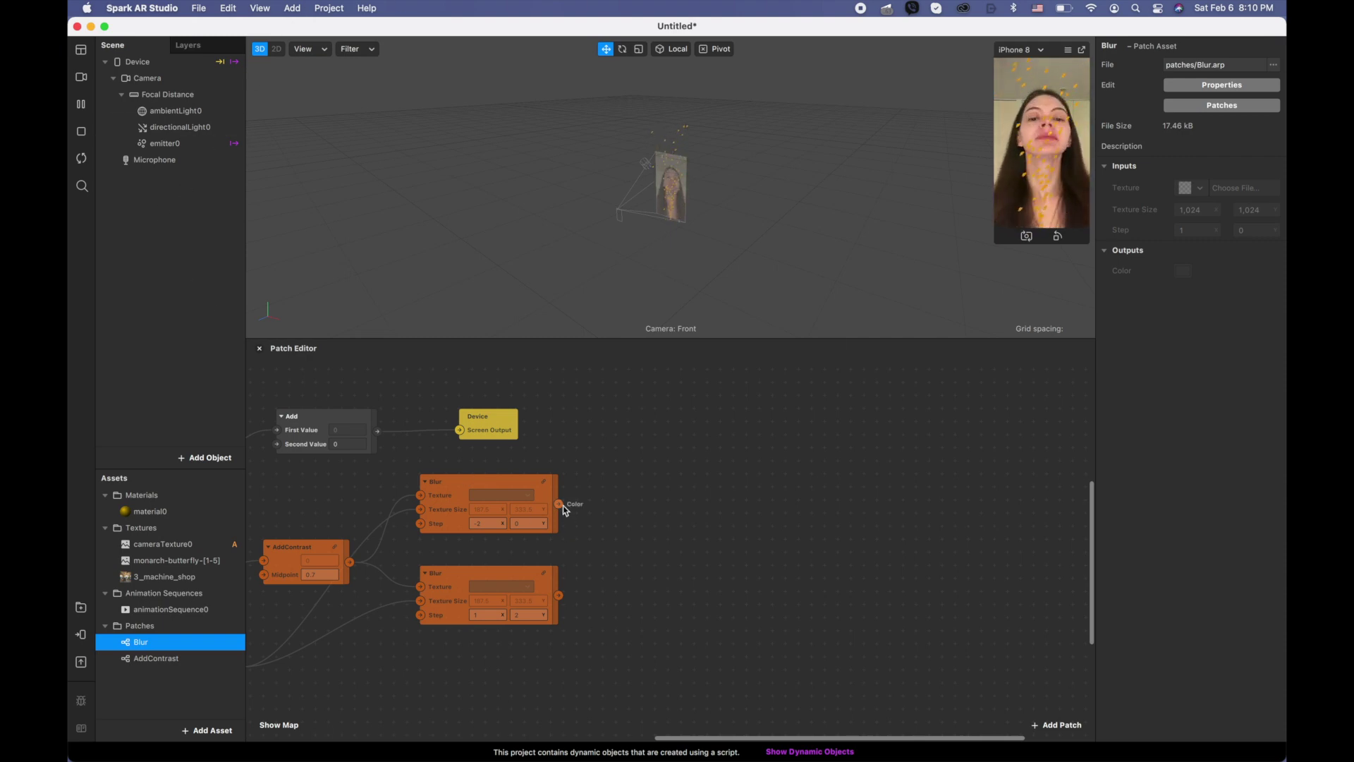
left_click_drag(616, 483, 618, 481)
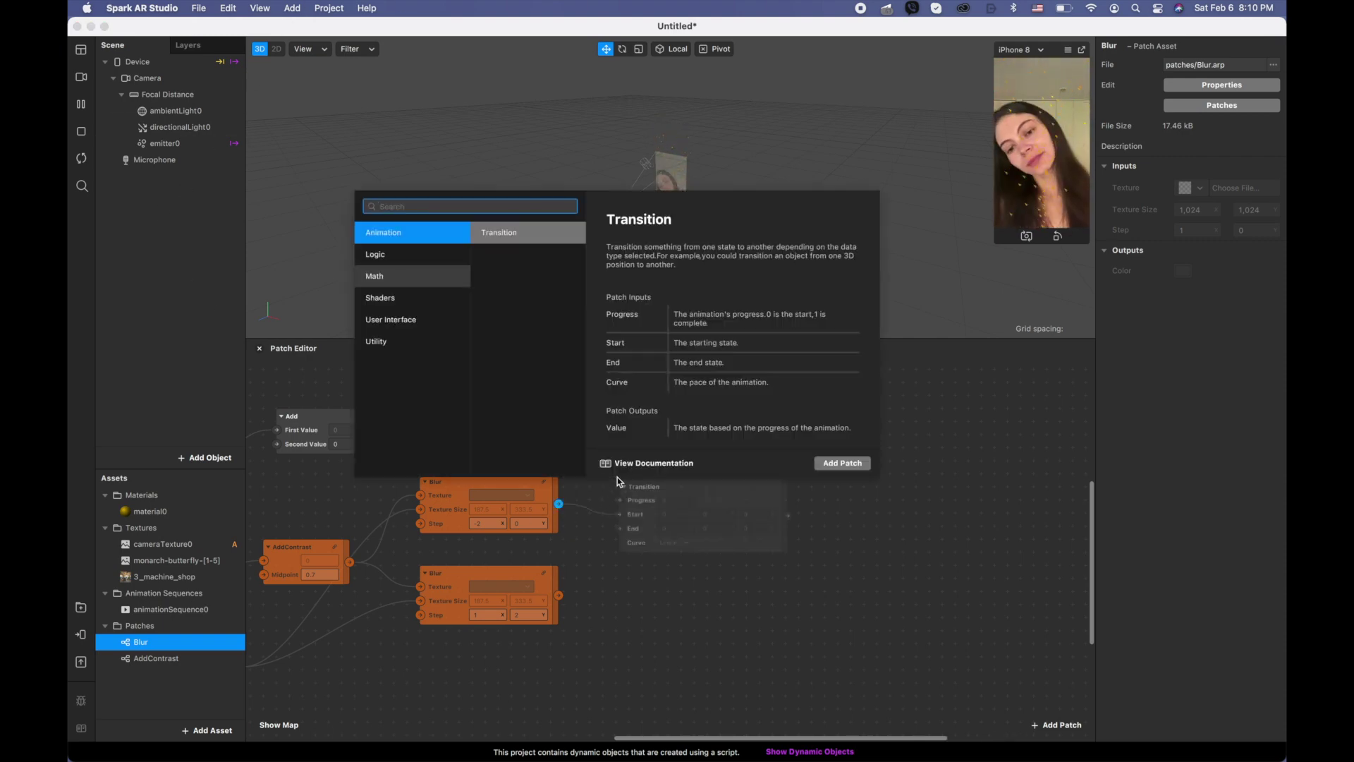
type("shader")
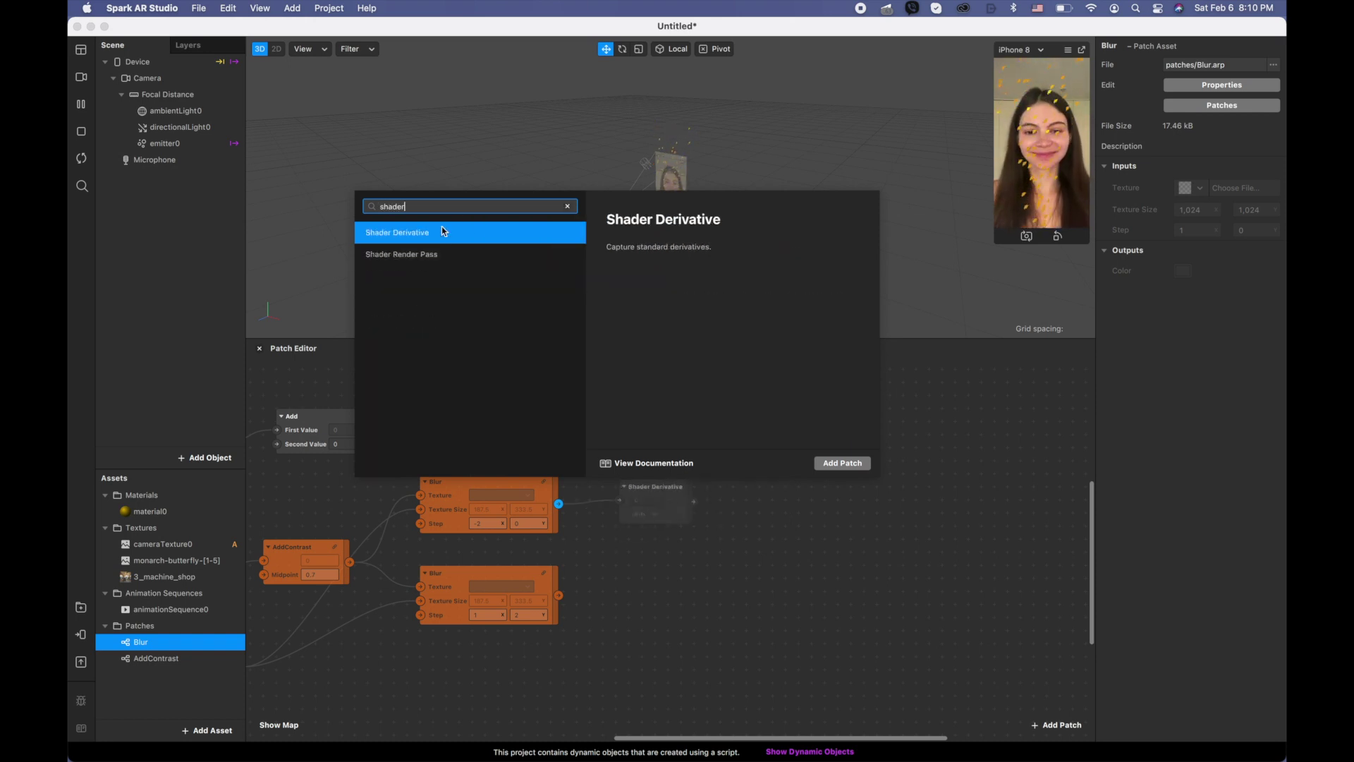
left_click(436, 258)
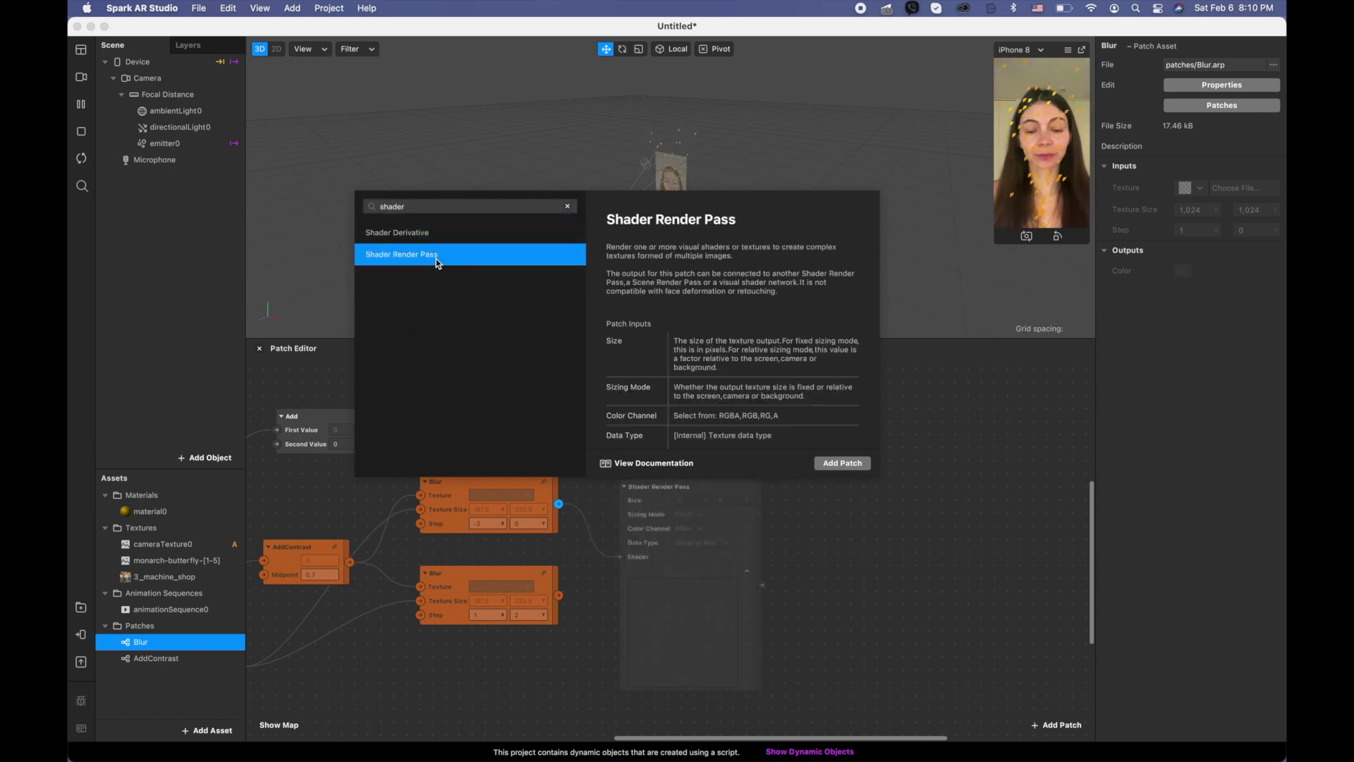
double_click(442, 264)
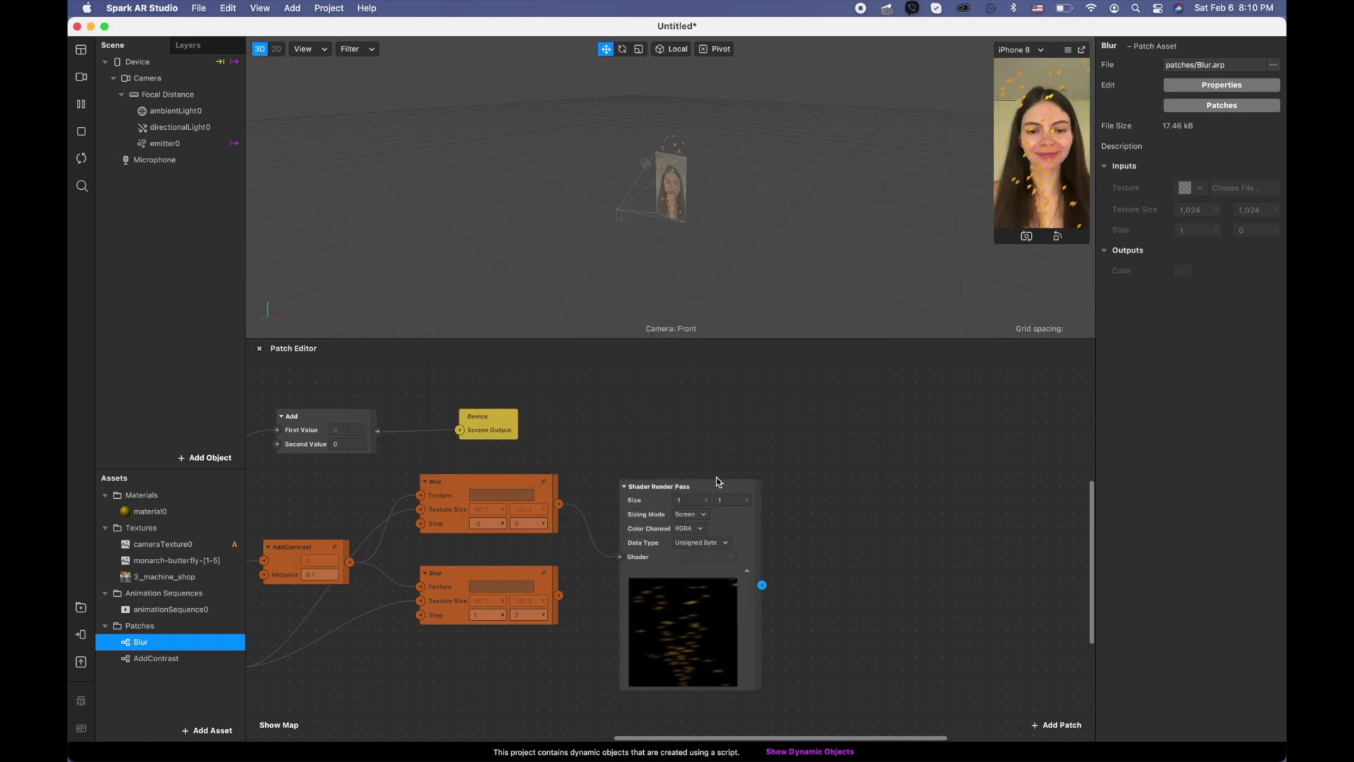
left_click_drag(718, 480, 728, 397)
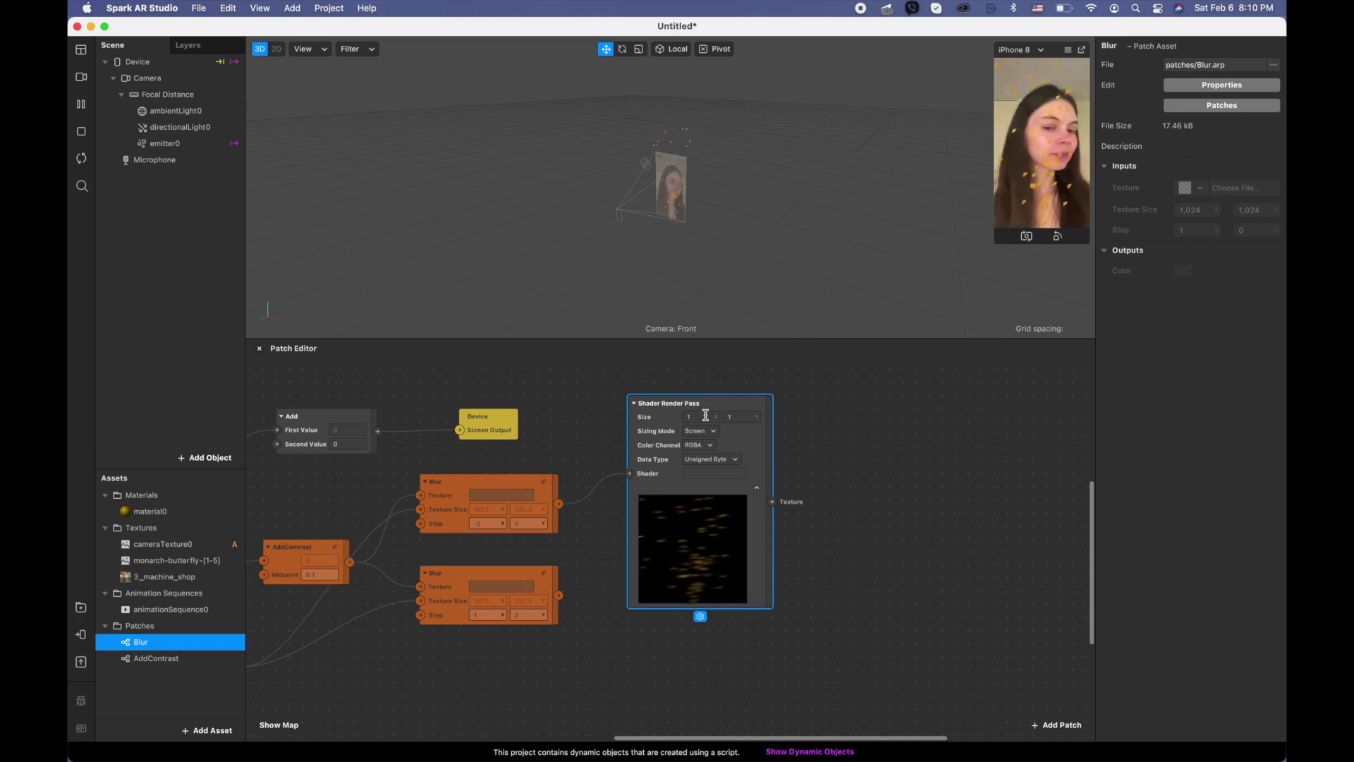
- Set the Shader Render Pass's Size to 0.125, 0.125
left_click(705, 416)
key("BackSpace")
type("0")
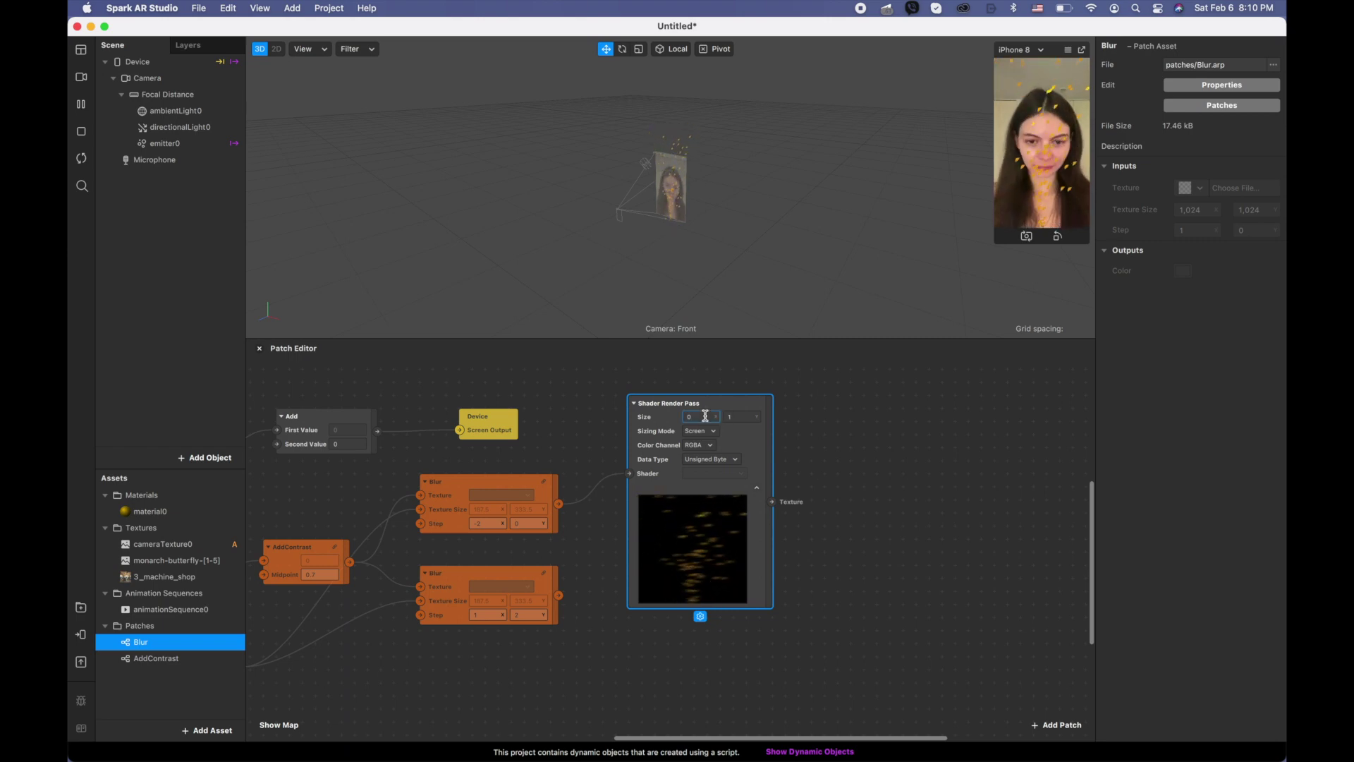
type(".12")
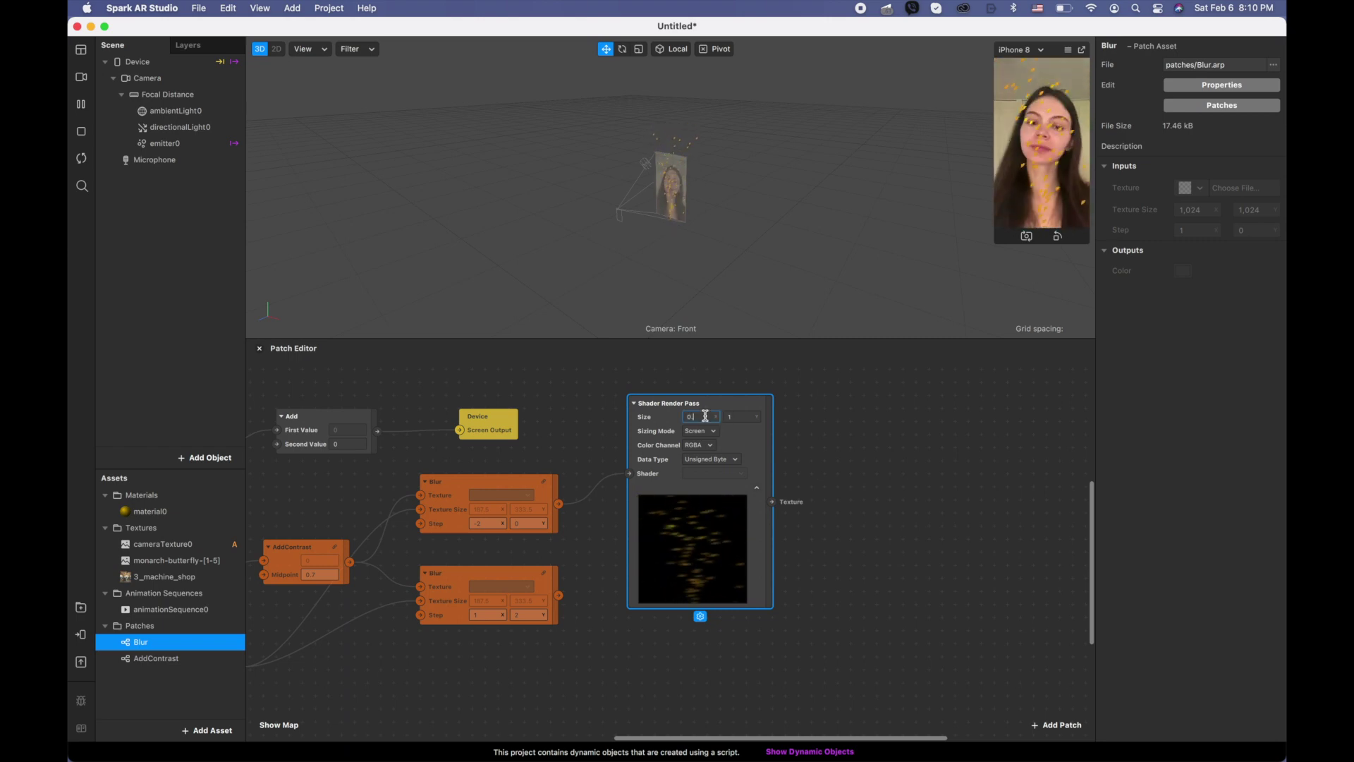
type("5")
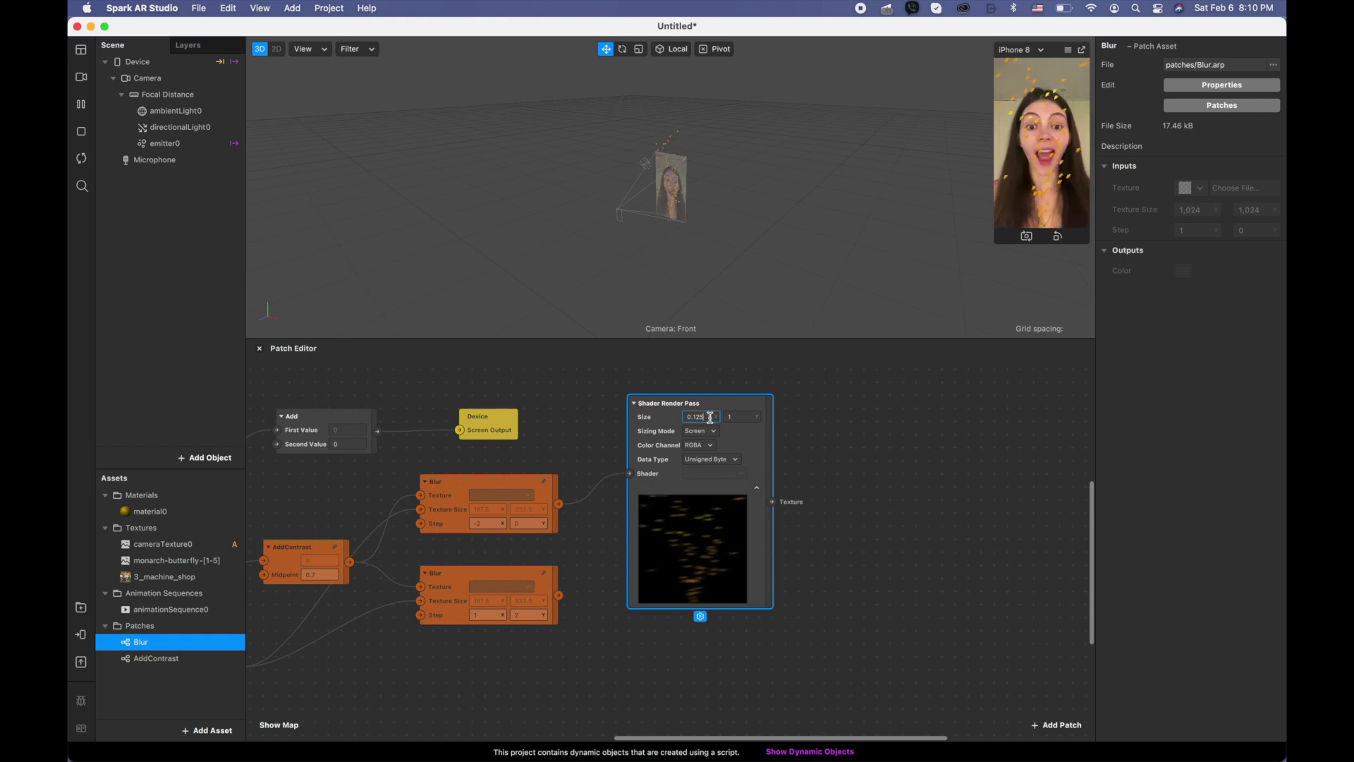
left_click(734, 418)
key("BackSpace")
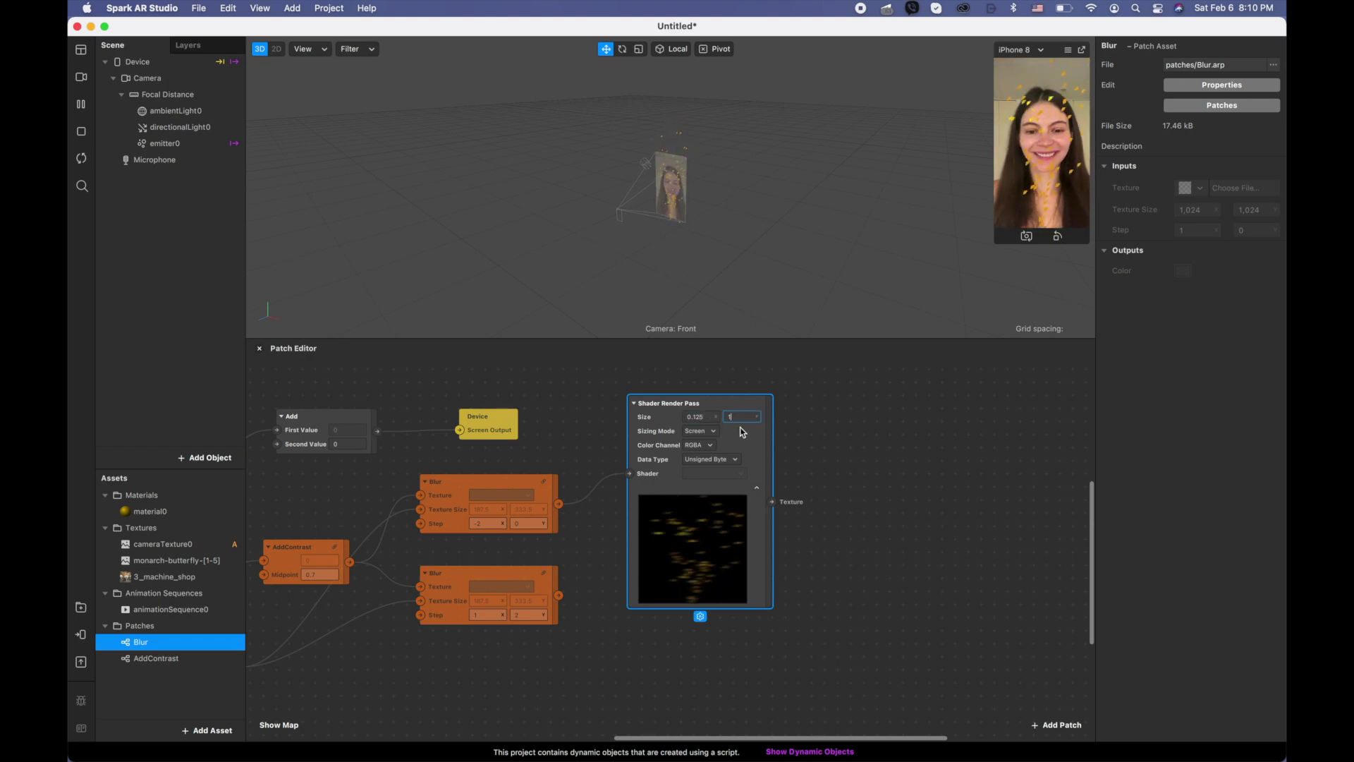
type("0.125")
left_click(816, 468)
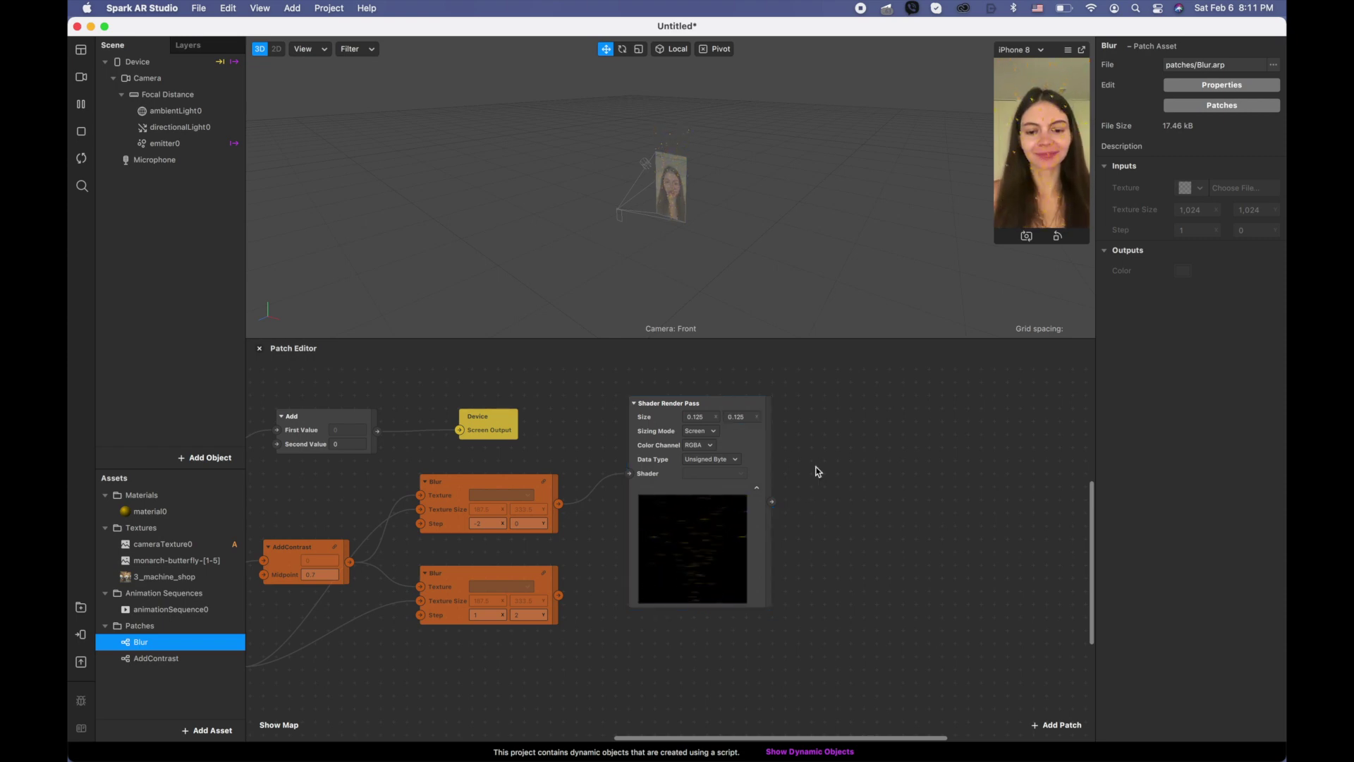
- Duplicate the Shader Render Pass, place the copy below it, and feed its Shader input from the lower Blur patch
left_click(752, 465)
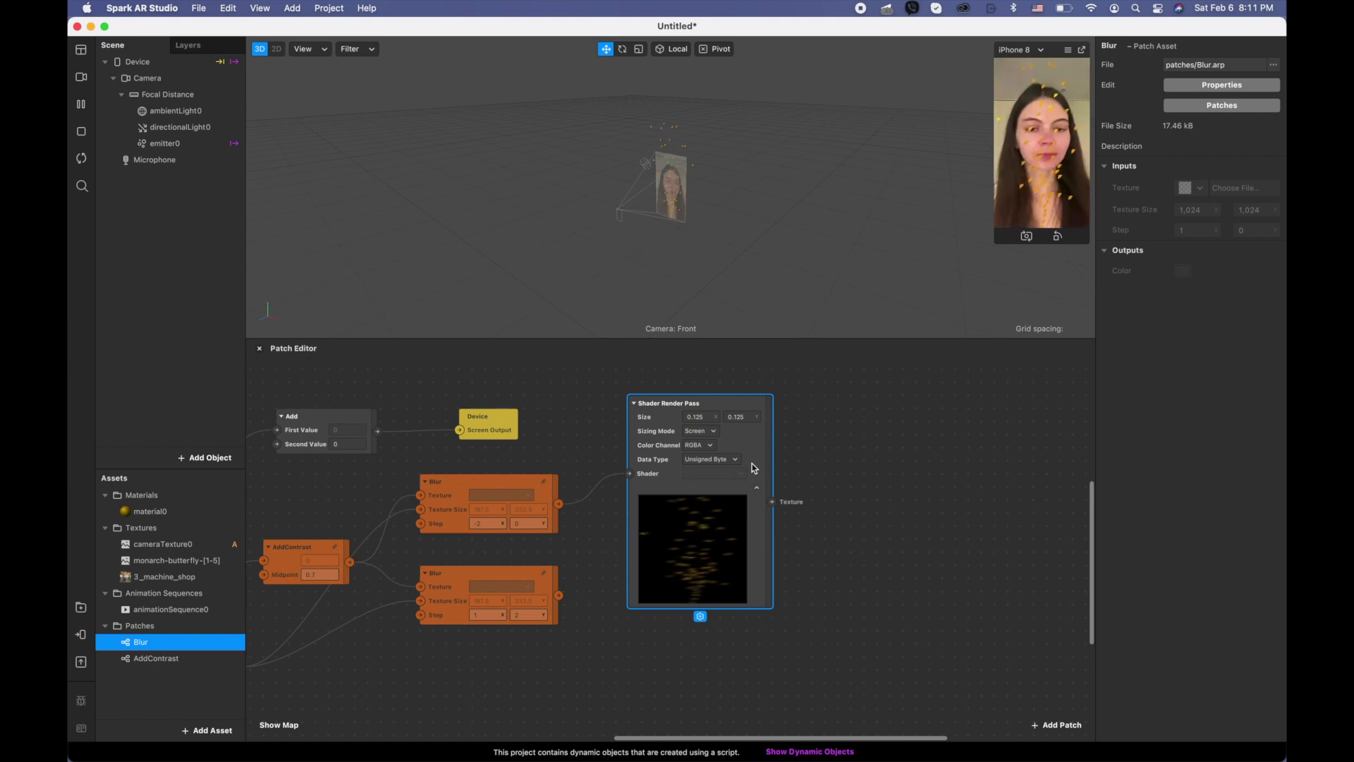
key("super+d")
left_click_drag(751, 463, 734, 617)
left_click_drag(561, 596, 642, 657)
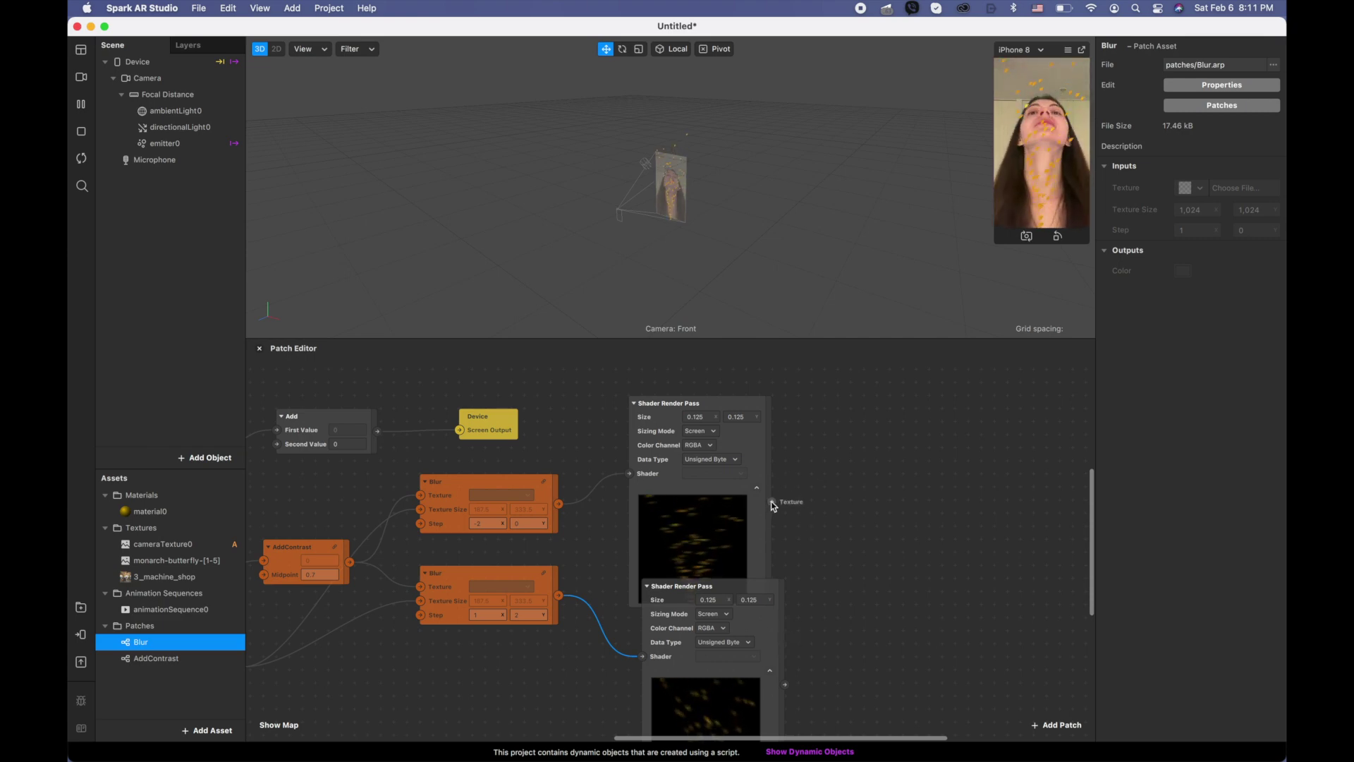
- Create a second Add patch with the upper Shader Render Pass as First Value and the lower one as Second Value
left_click_drag(772, 501, 864, 528)
type("add")
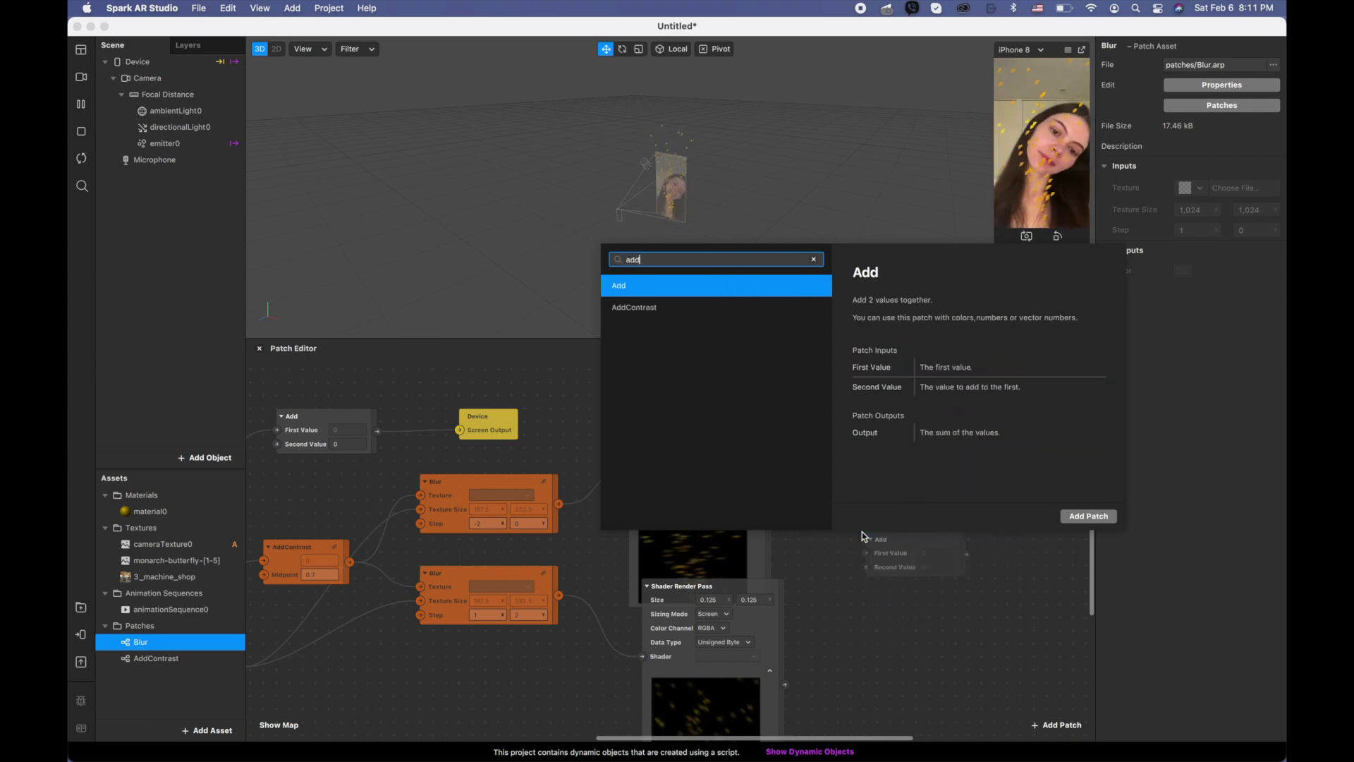
left_click(686, 285)
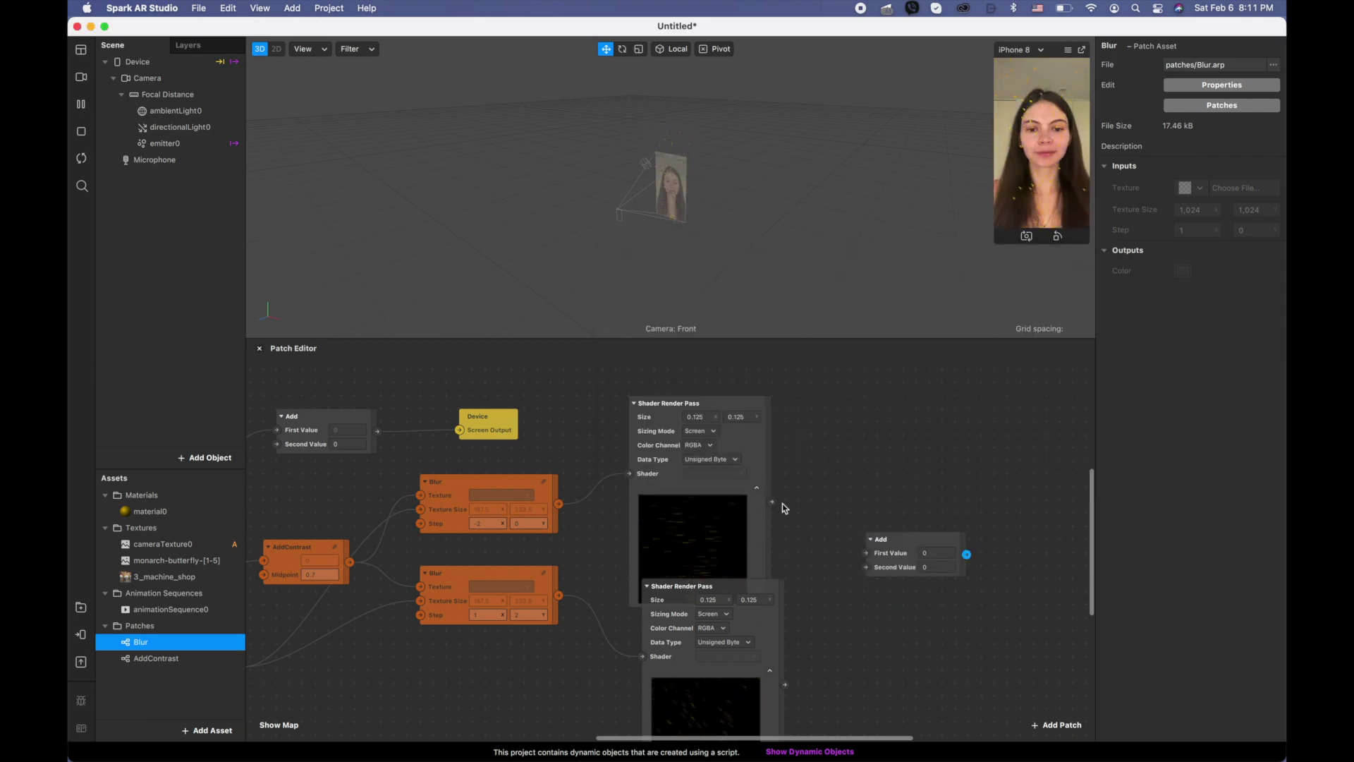
left_click_drag(772, 502, 866, 553)
left_click_drag(785, 684, 864, 570)
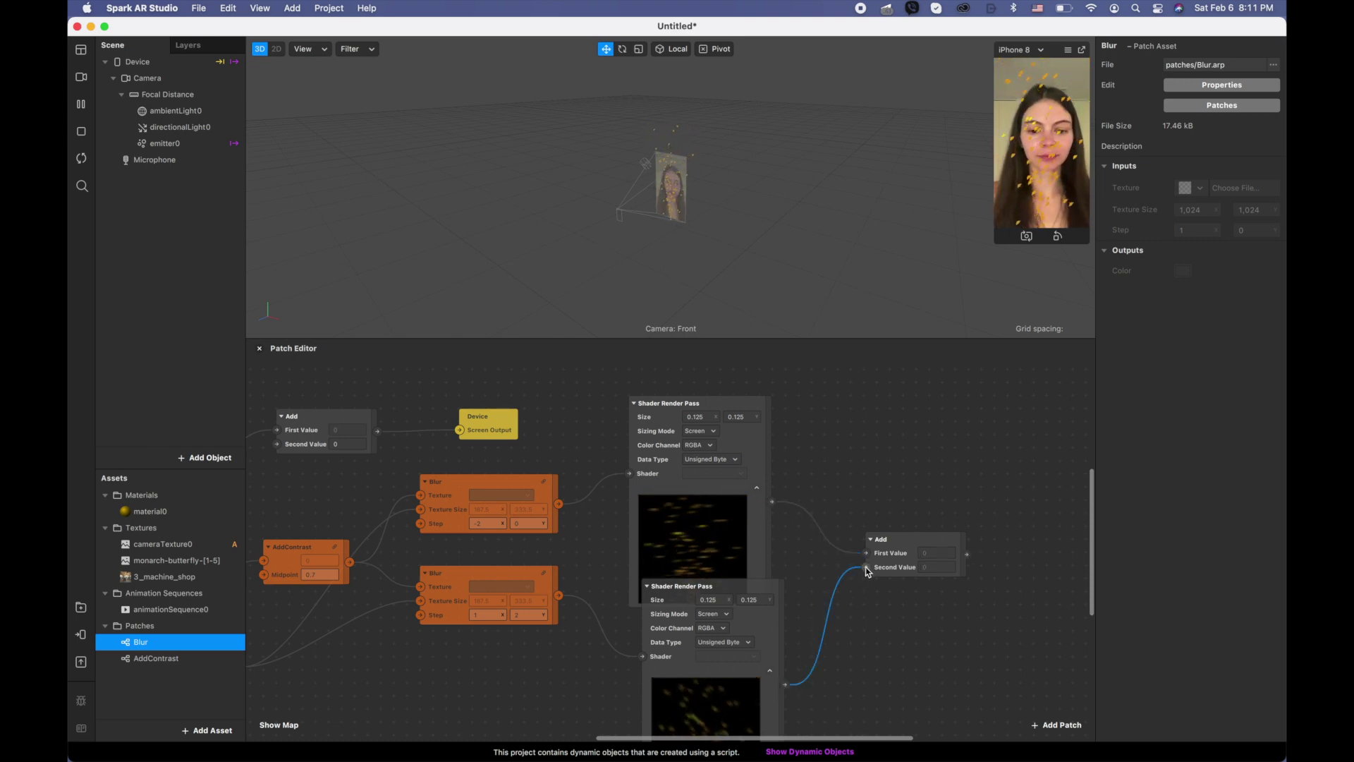
- Add a Multiply patch fed by the new Add patch's output and switch its type to Vector 4
scroll(864, 573, "right", 5)
scroll(868, 571, "right", 4)
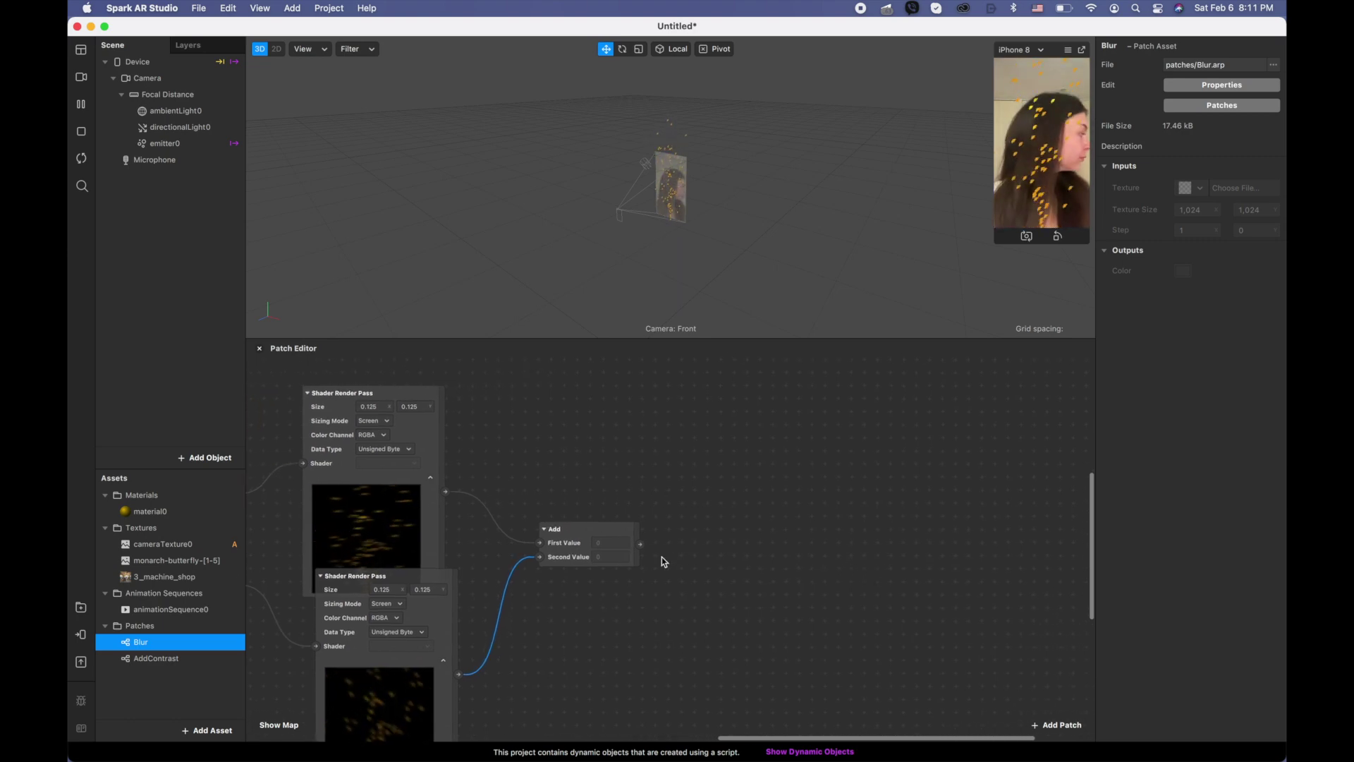
left_click_drag(643, 545, 700, 544)
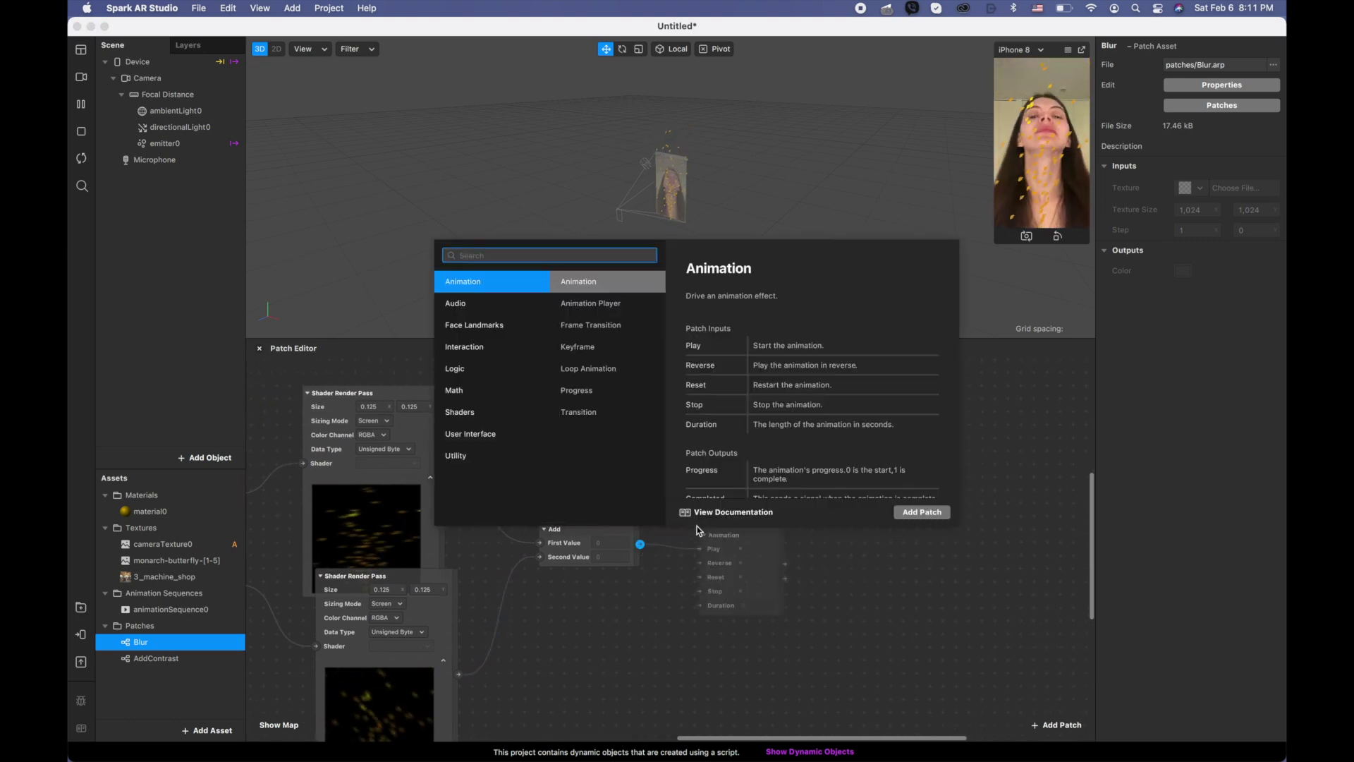
type("mu")
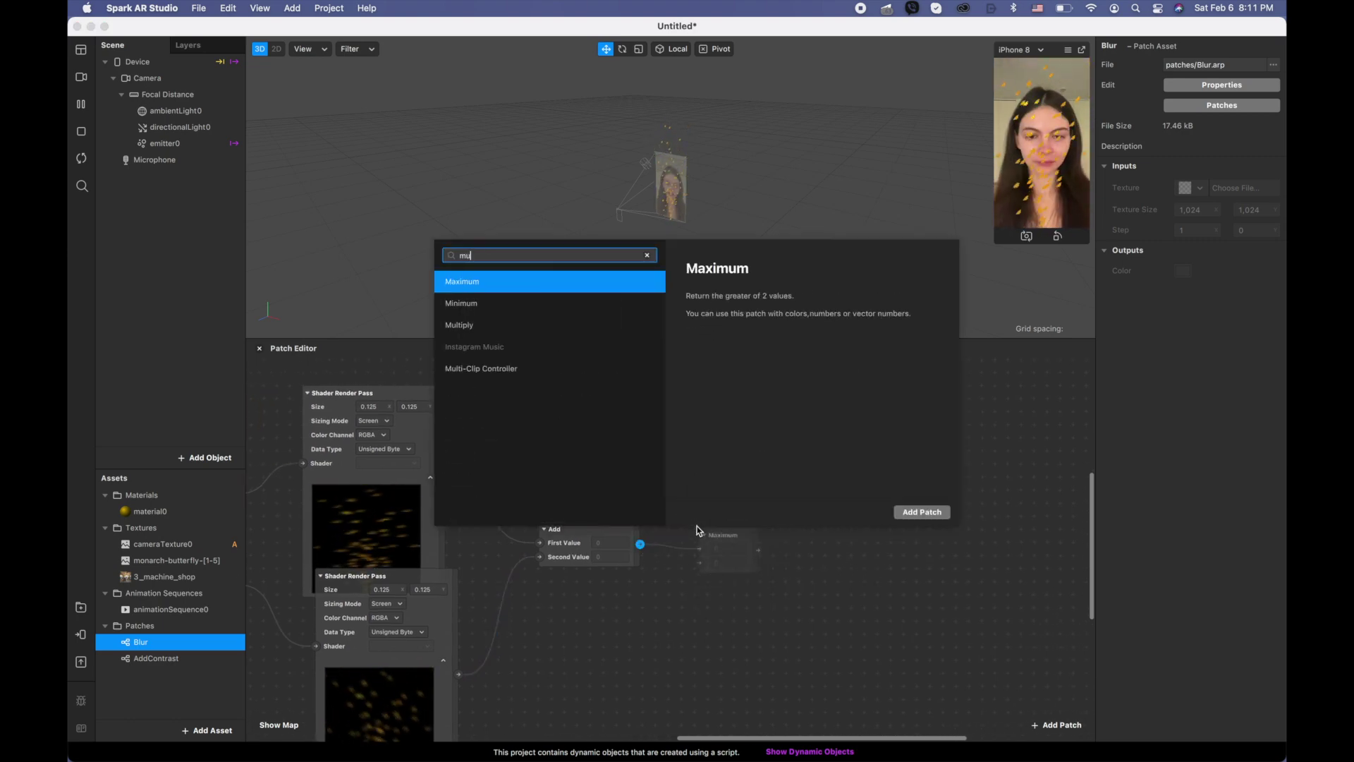
double_click(485, 323)
left_click(741, 560)
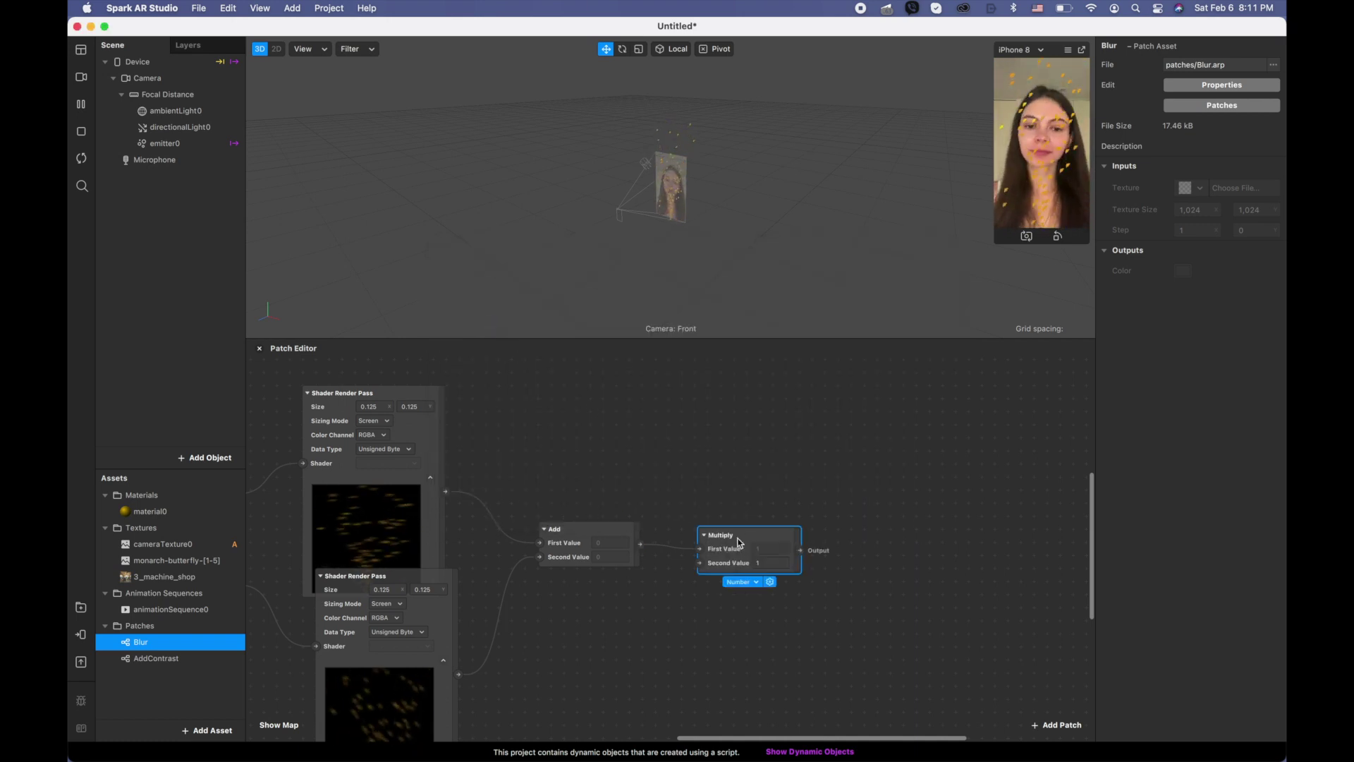
left_click(757, 586)
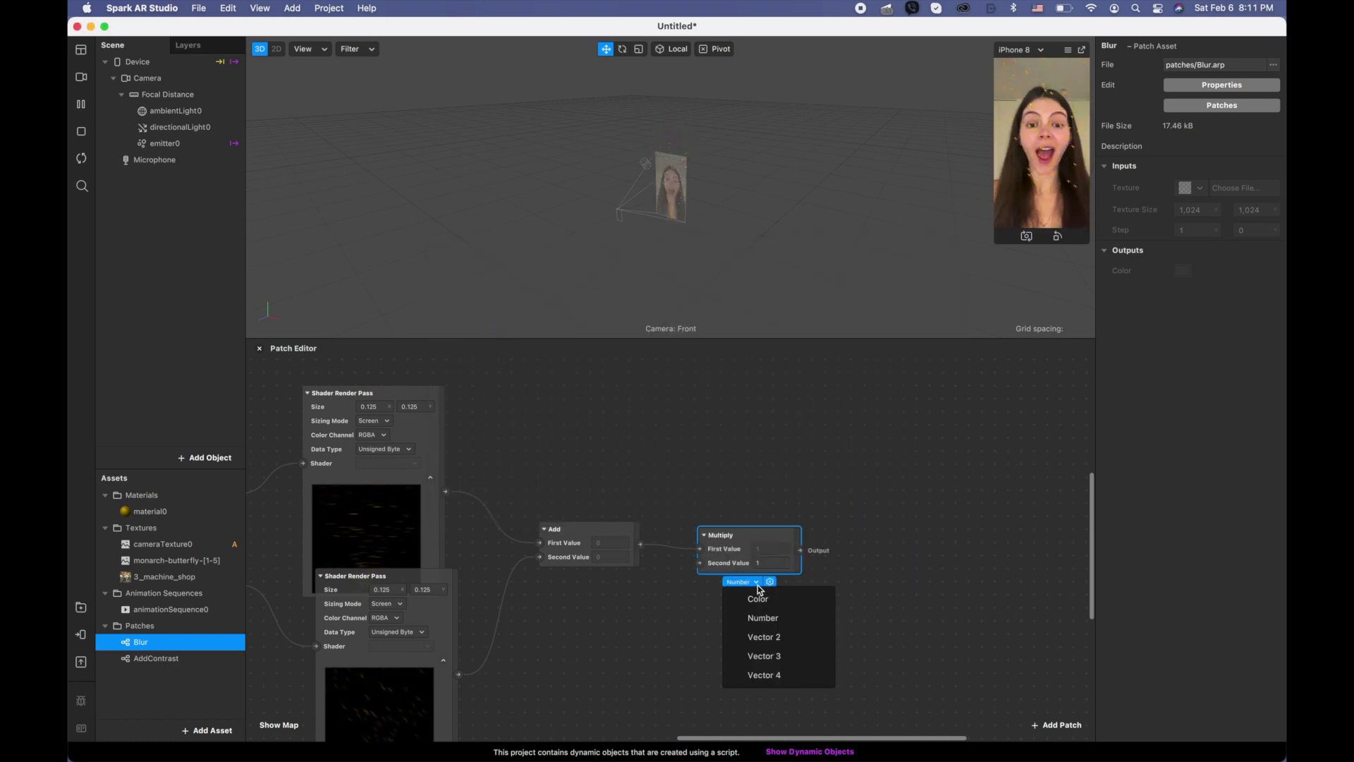
left_click(788, 674)
- Move the first Add and Device output patches above the Vector 4 Multiply and connect Multiply's output to that Add's Second Value
scroll(790, 676, "up", 5)
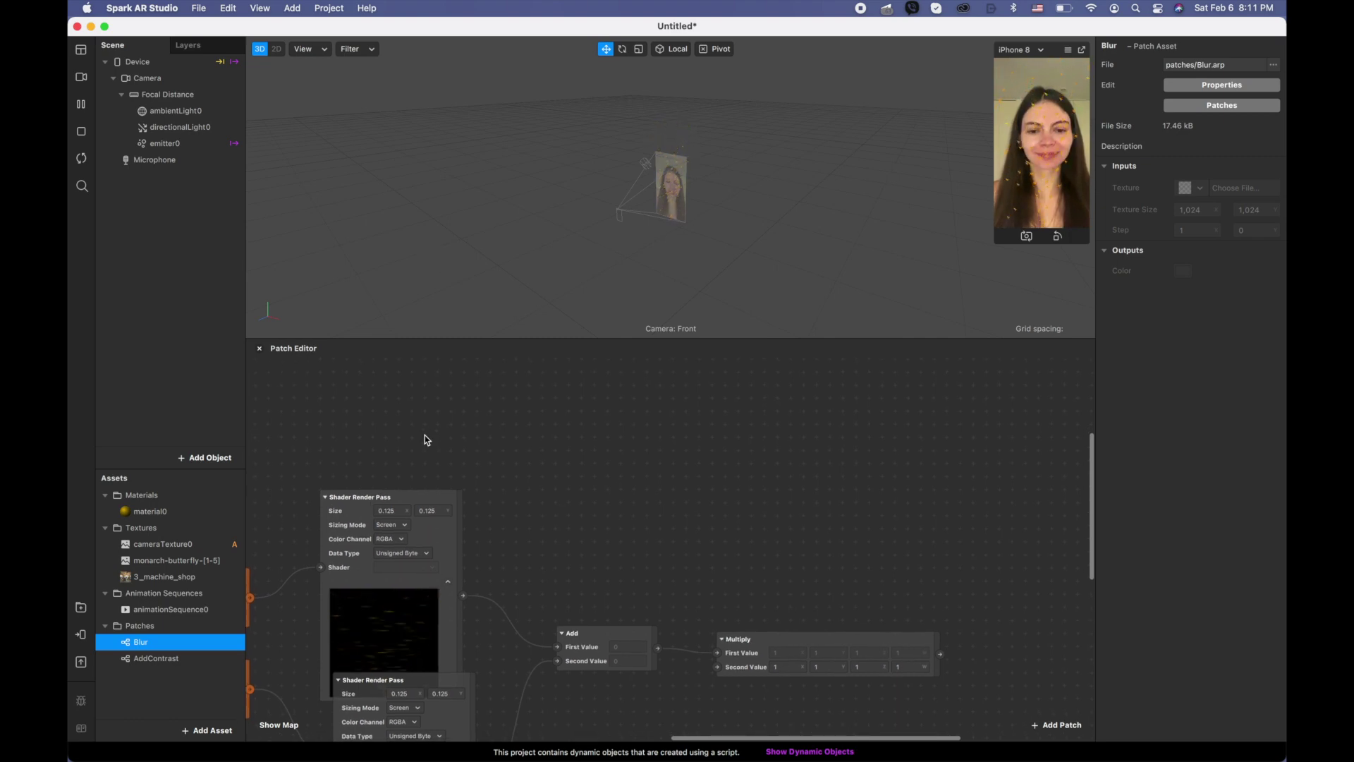
scroll(425, 434, "left", 10)
scroll(425, 434, "up", 5)
scroll(426, 439, "left", 15)
scroll(425, 439, "down", 8)
scroll(426, 439, "right", 2)
scroll(426, 439, "up", 1)
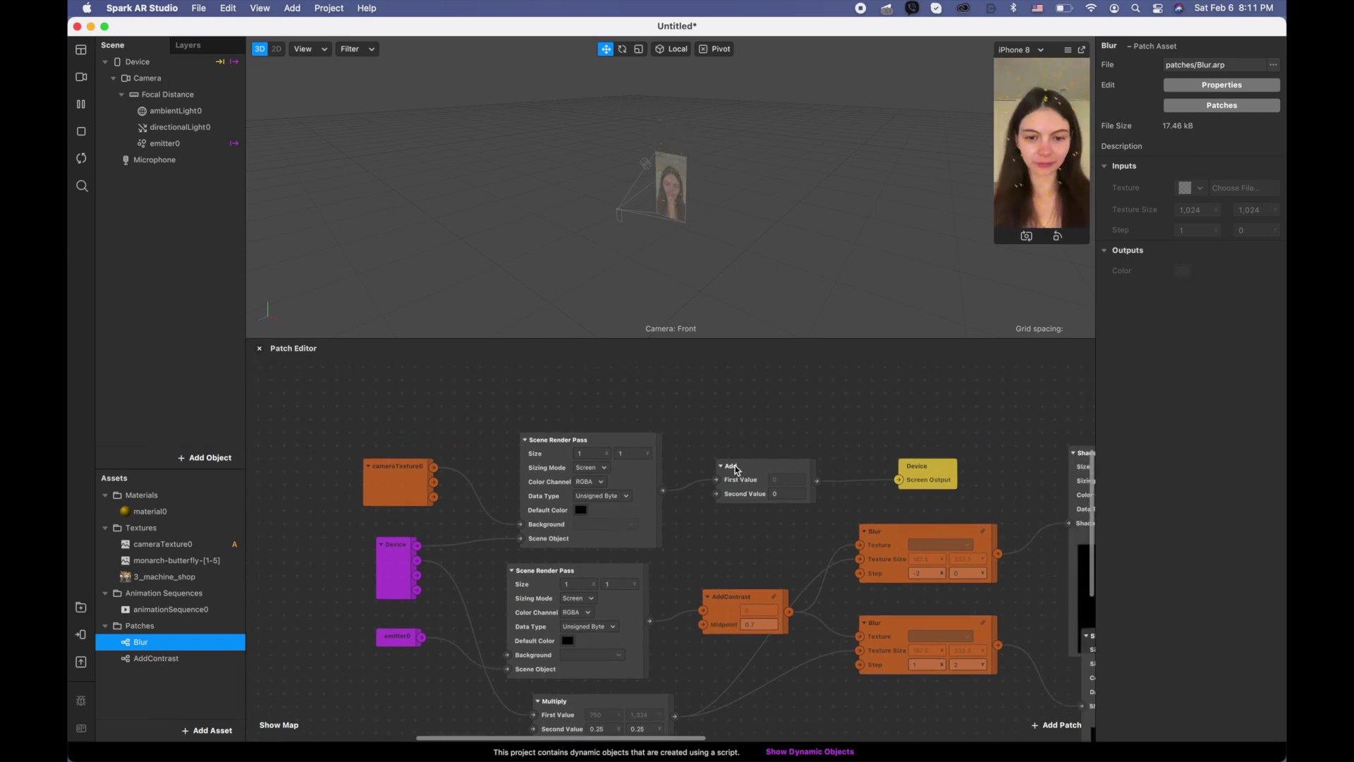
left_click_drag(709, 395, 987, 494)
left_click_drag(785, 467, 1030, 362)
scroll(957, 462, "right", 15)
scroll(956, 462, "down", 2)
scroll(956, 462, "up", 1)
scroll(956, 462, "right", 1)
scroll(952, 463, "up", 2)
scroll(952, 463, "right", 2)
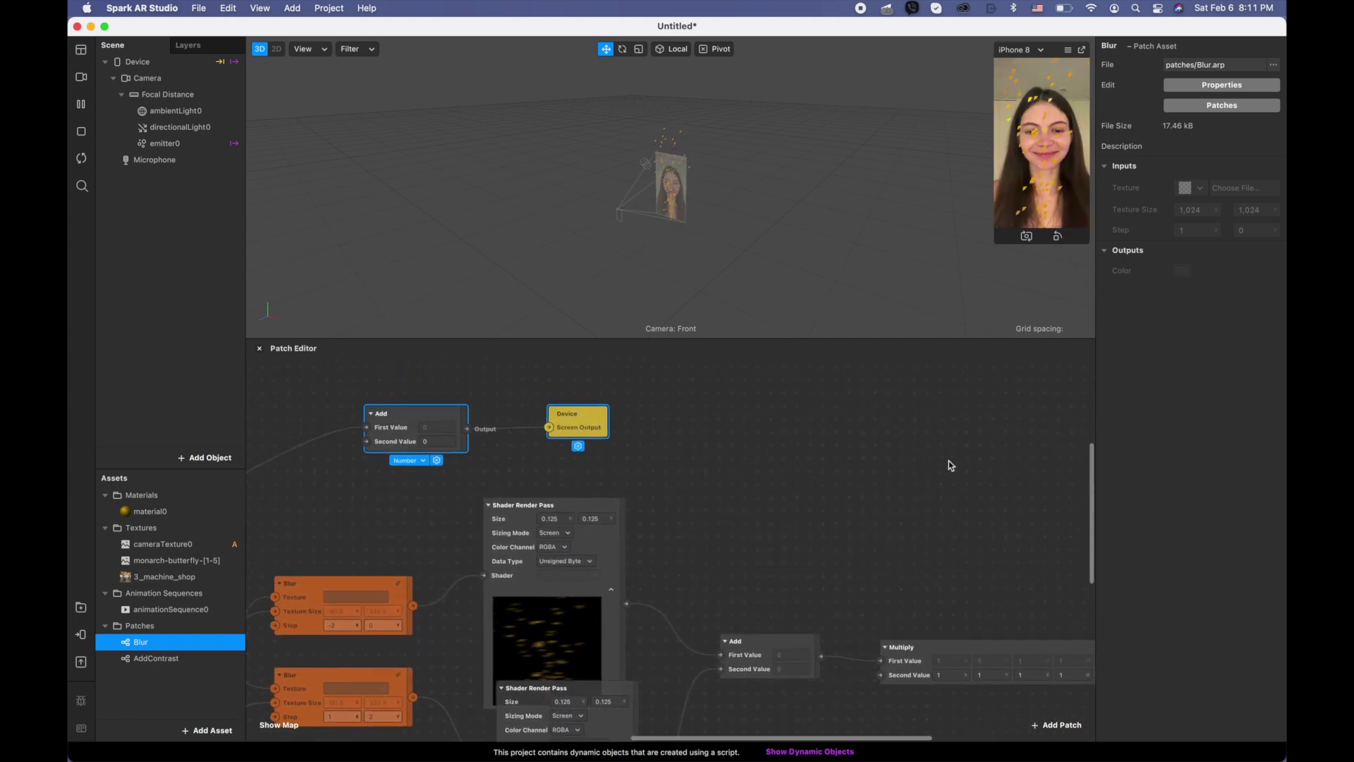
left_click_drag(433, 426, 866, 440)
scroll(866, 440, "right", 10)
scroll(867, 440, "down", 2)
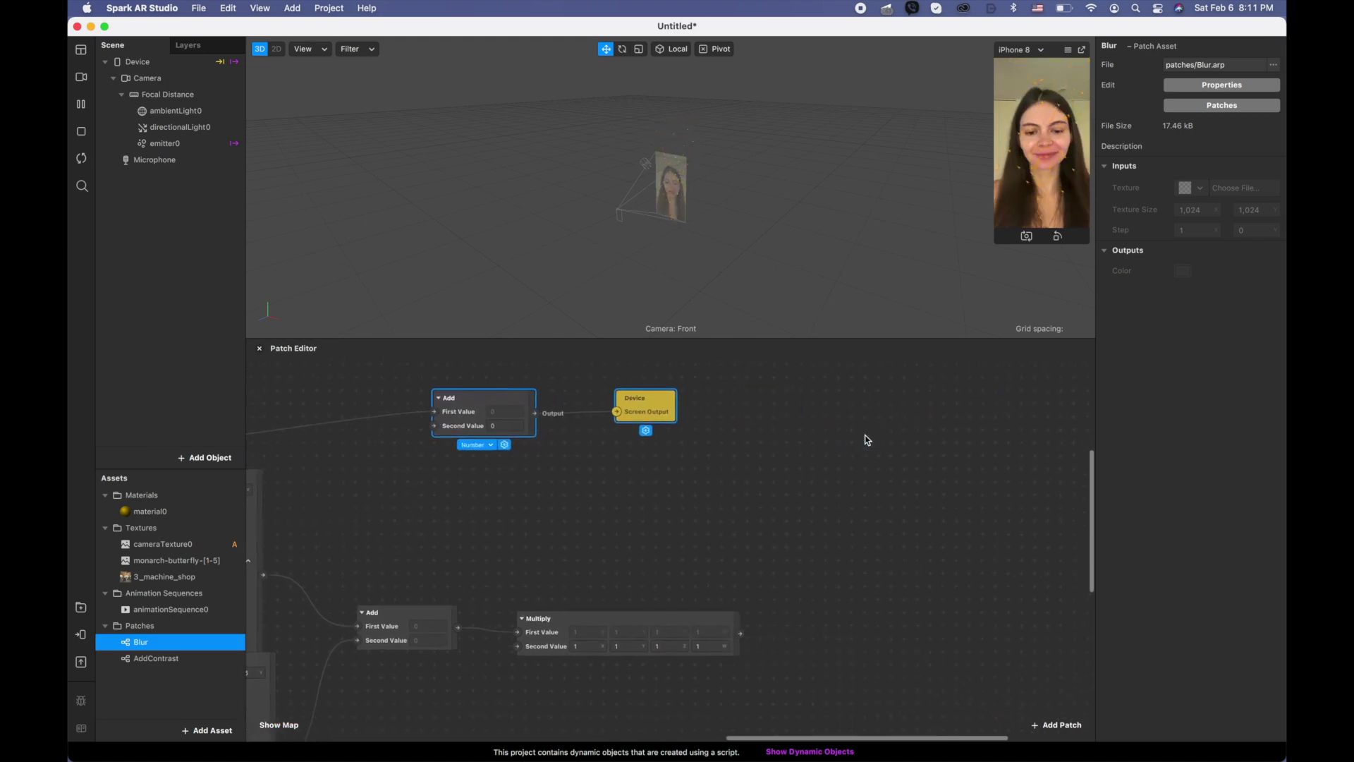
left_click_drag(737, 631, 436, 432)
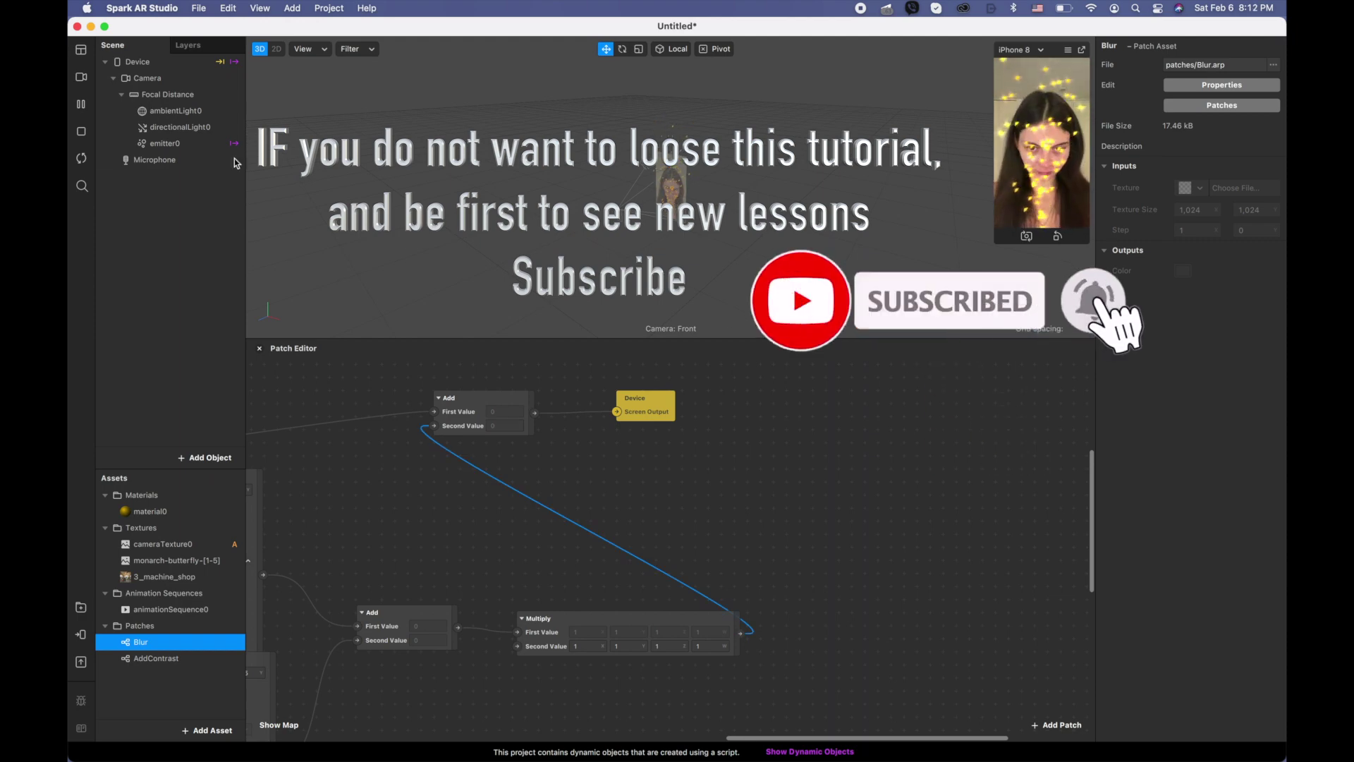
- Set the Birthrate of emitter0 to 10
left_click(187, 145)
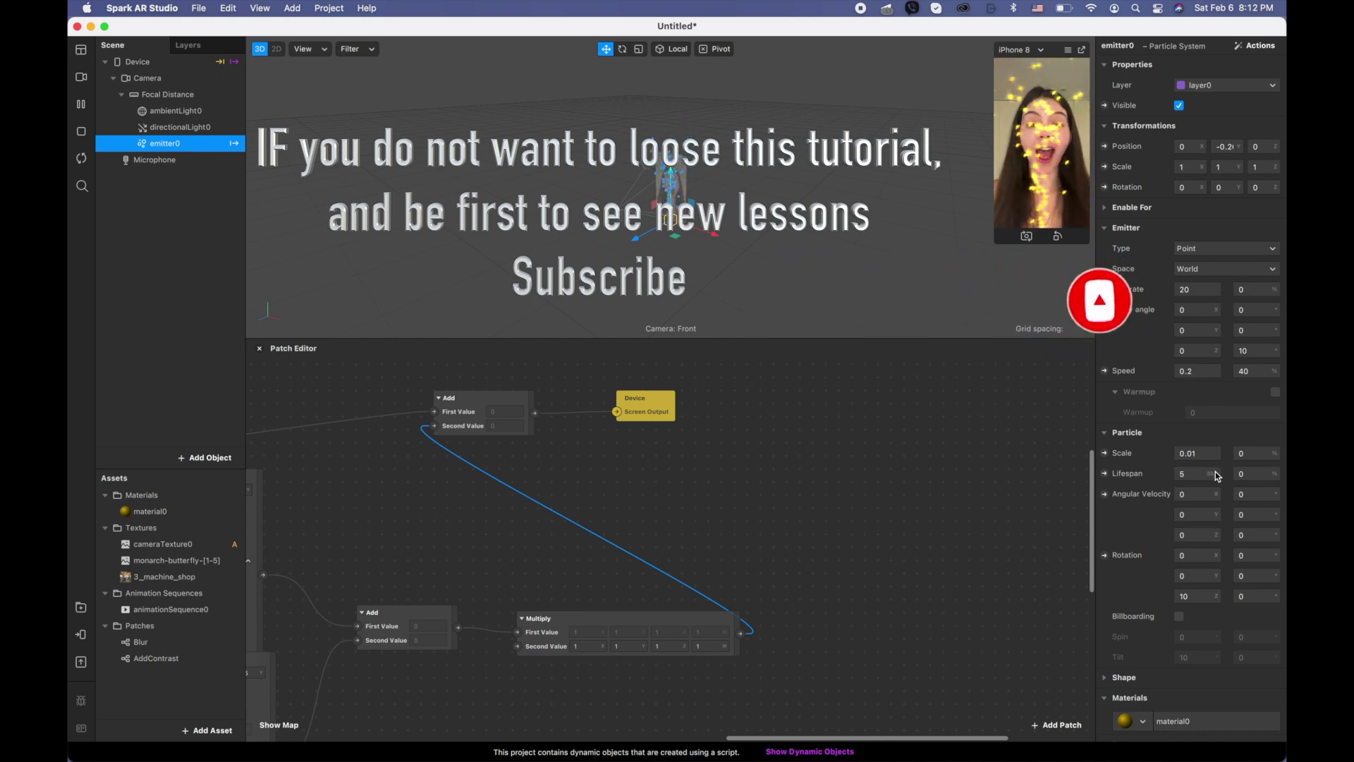
left_click(1192, 289)
key("BackSpace")
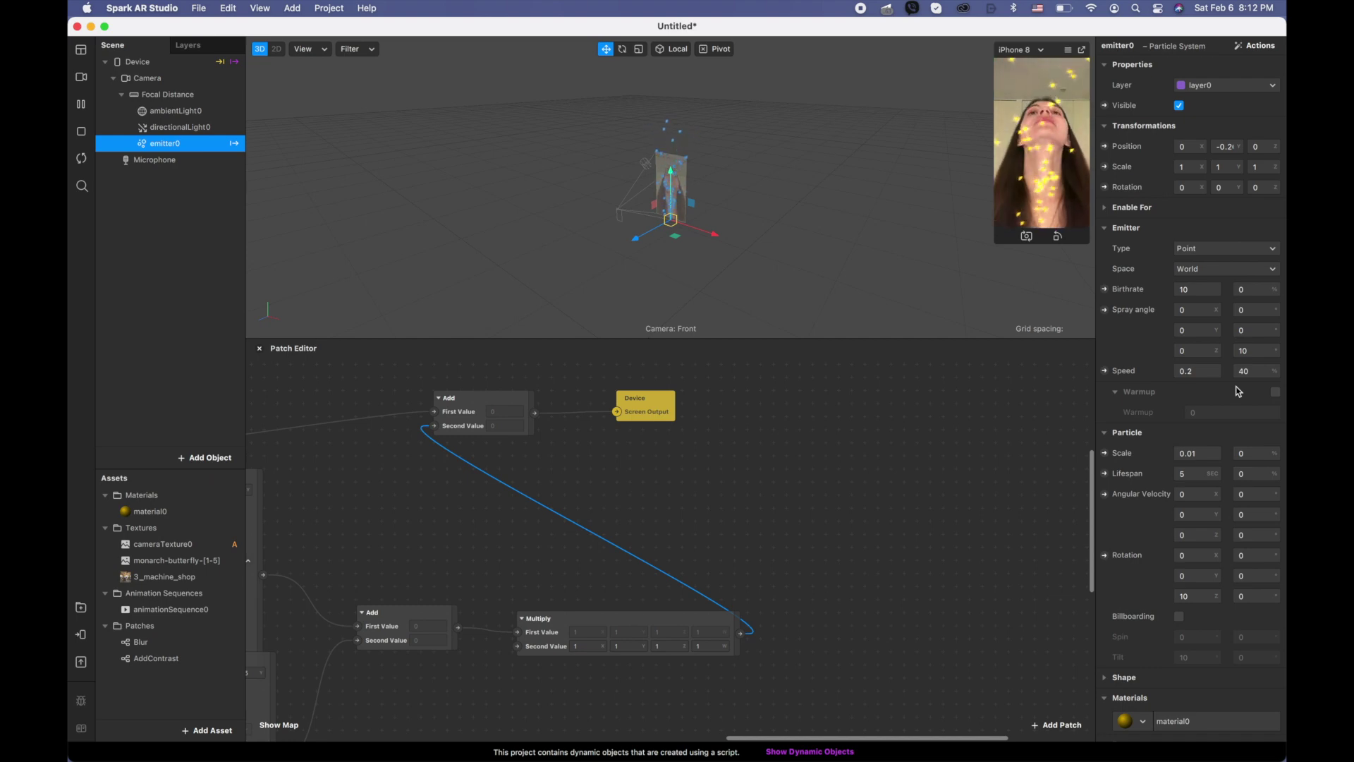
scroll(1239, 390, "down", 1)
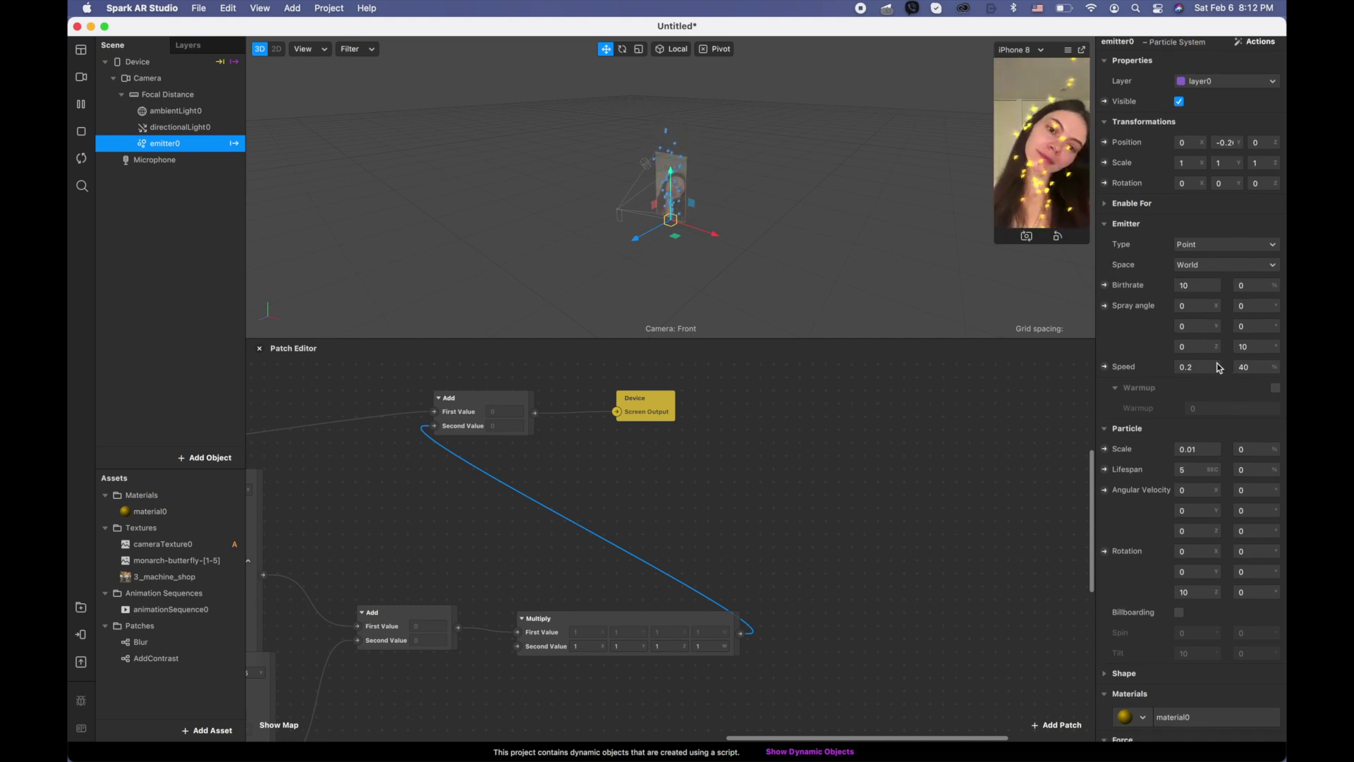
- Set emitter0's Spray angle variation to 90° on the X axis and 70° on the Z axis
left_click(1254, 305)
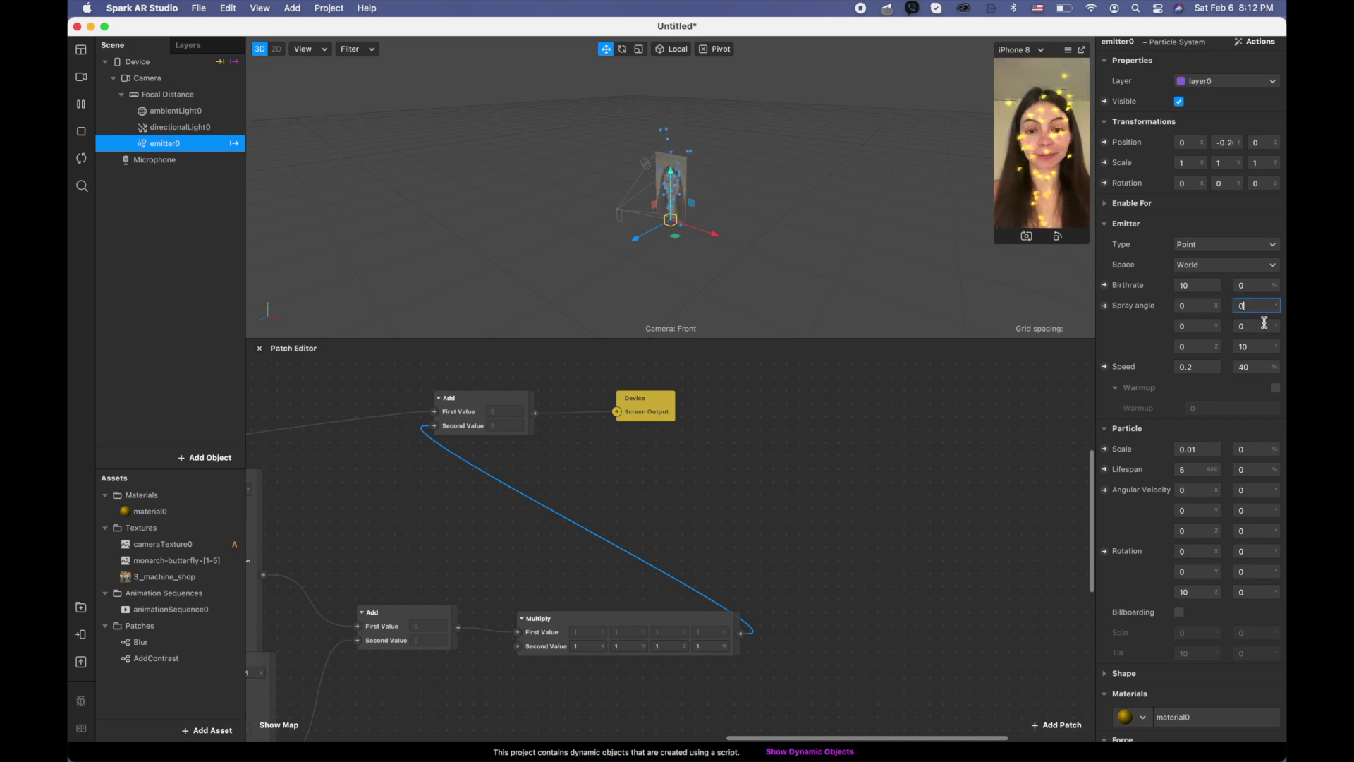
type("90")
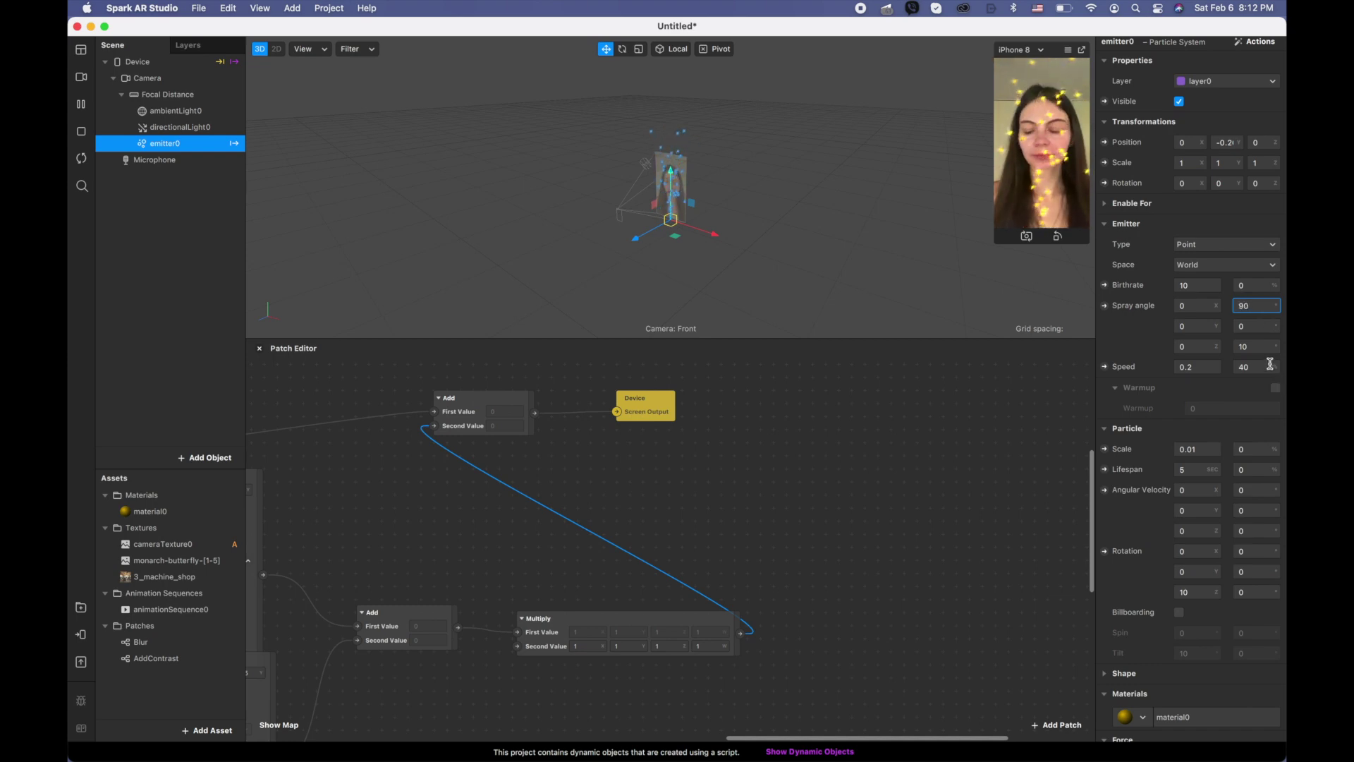
left_click(1259, 346)
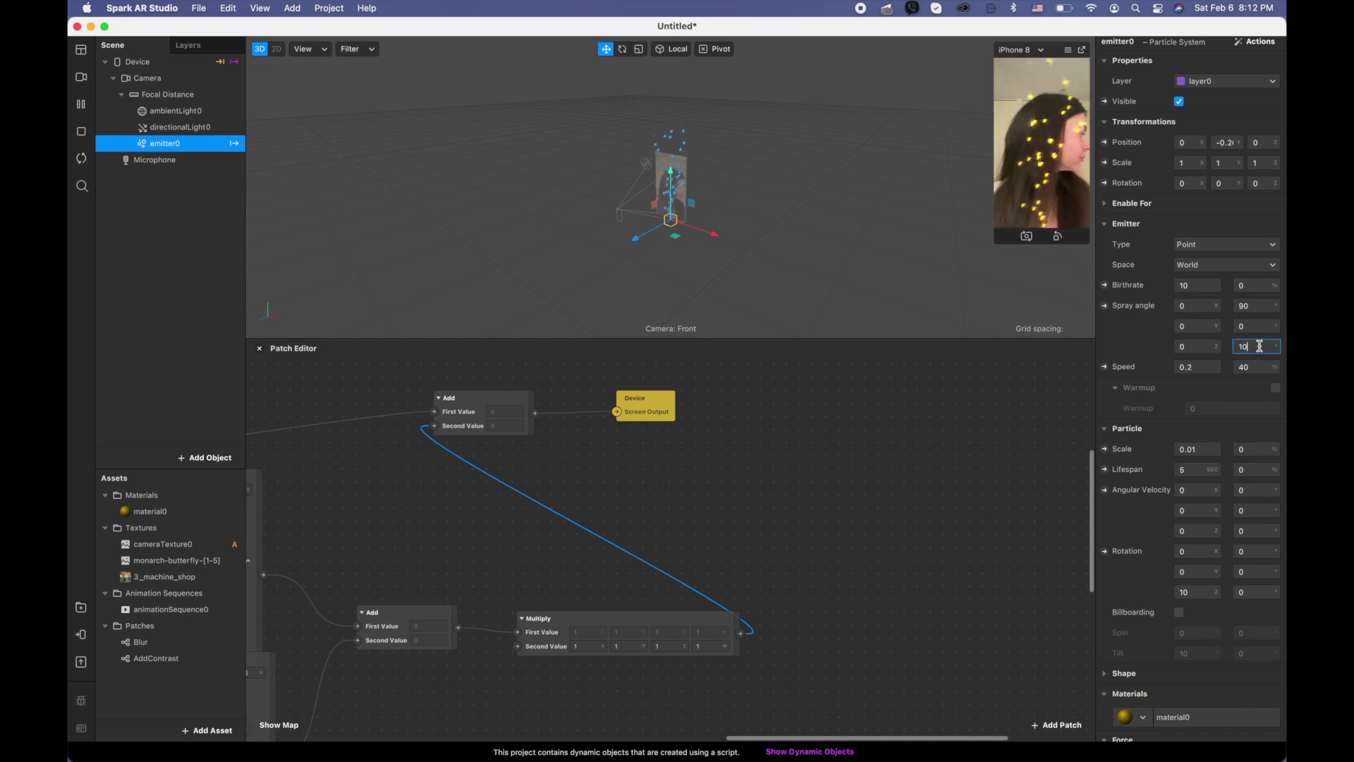
key("BackSpace")
key("BackSpace")
type("70")
key("Return")
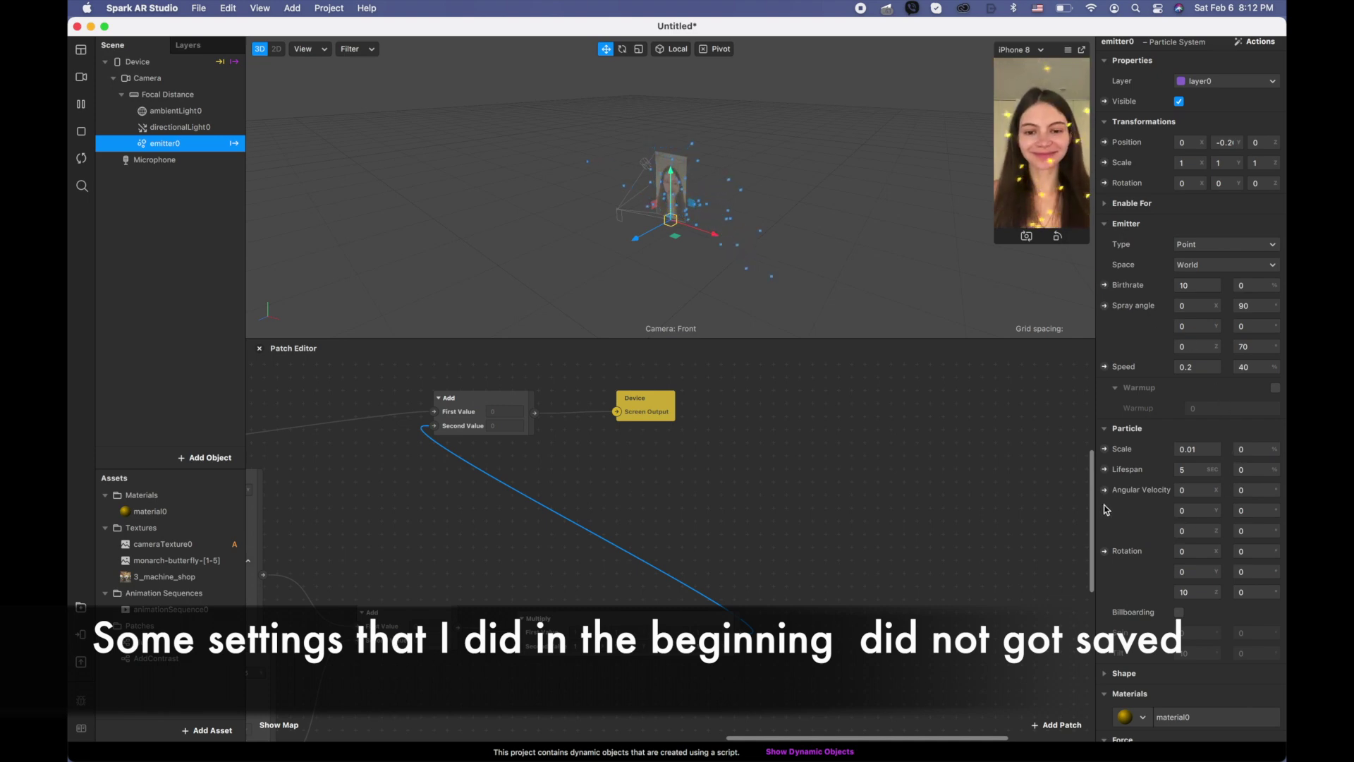
- Set the particles' Angular Velocity variation to 200 on both the X and Z axes
left_click(1256, 493)
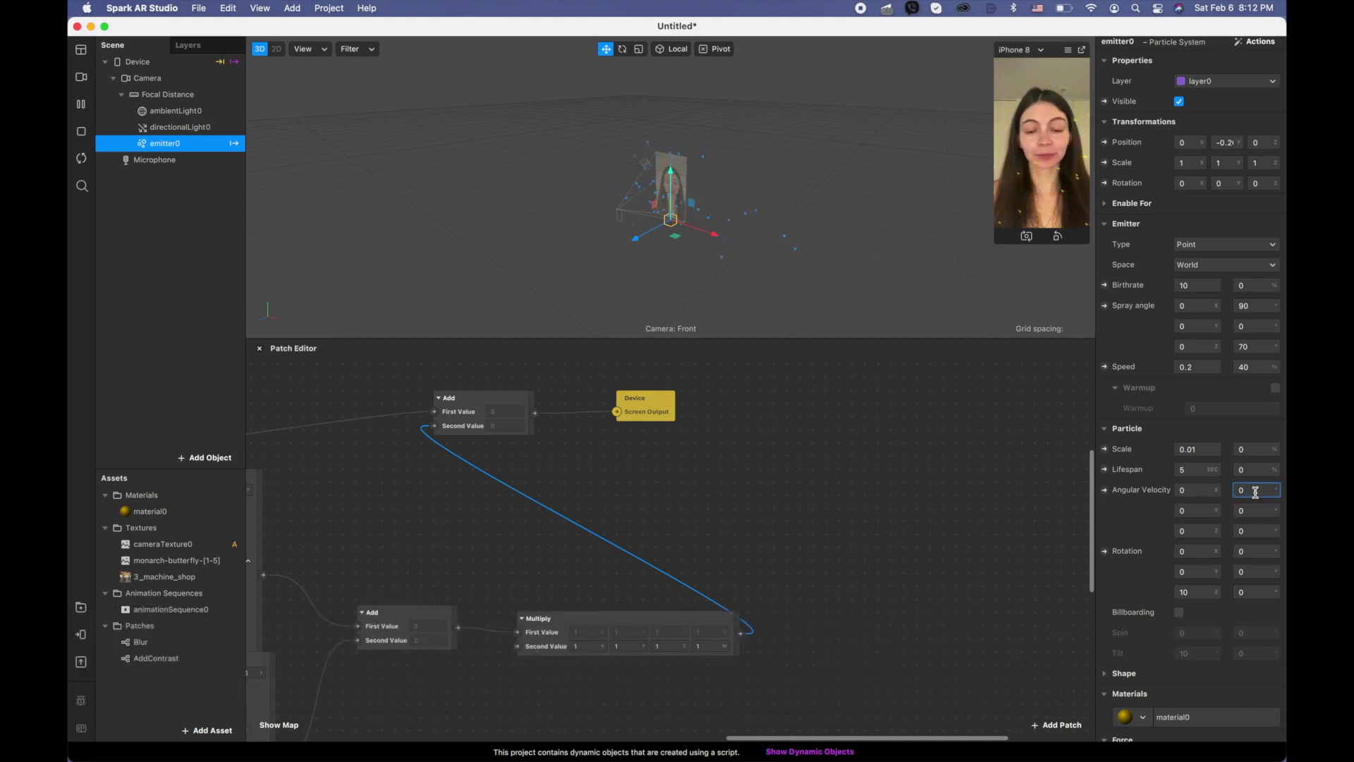
type("200")
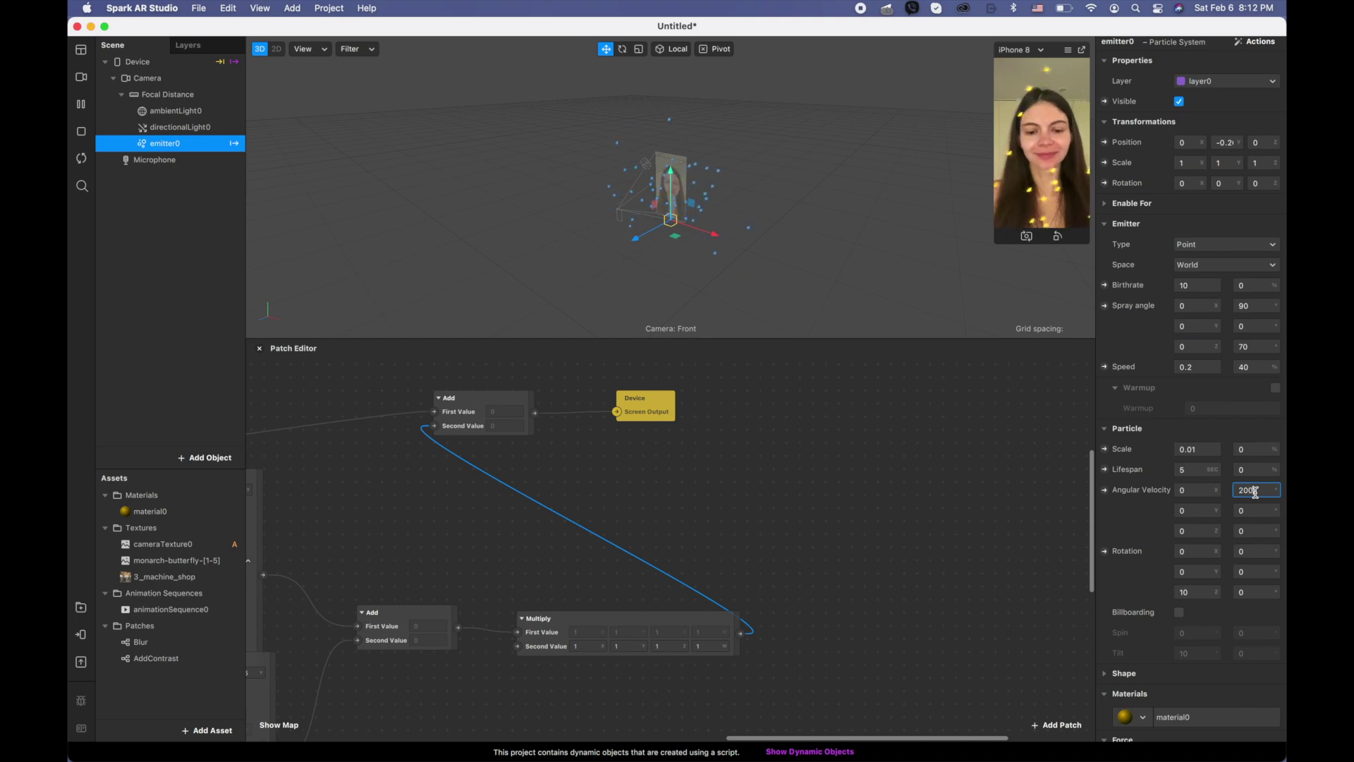
left_click(1263, 534)
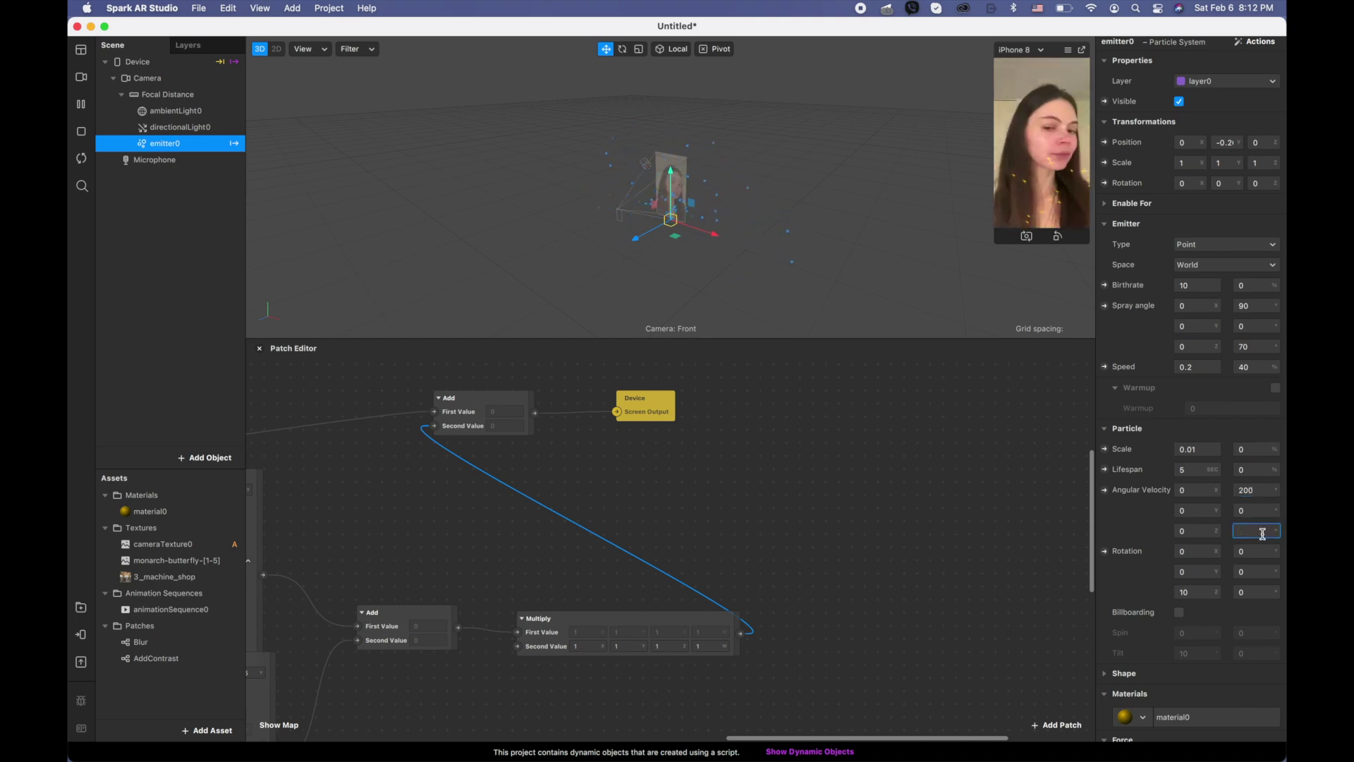
type("200")
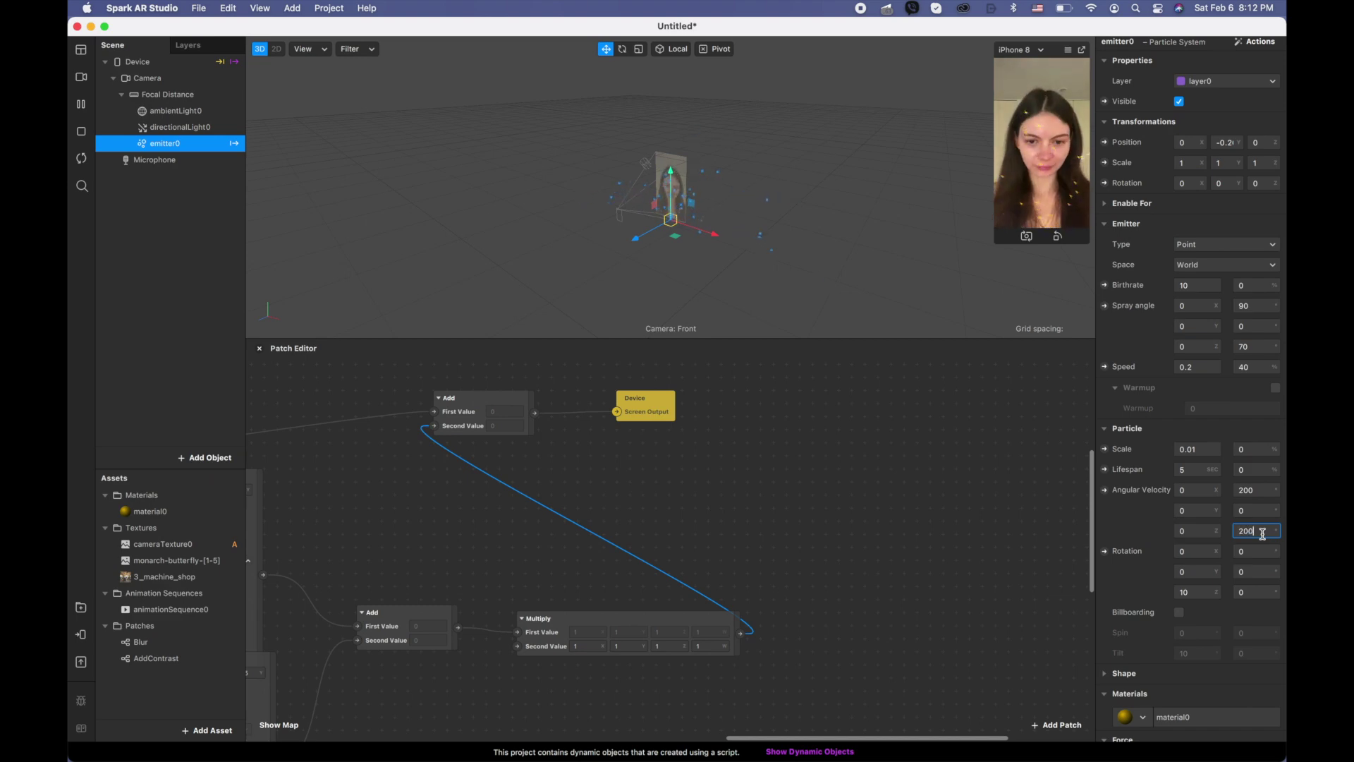
left_click(1029, 545)
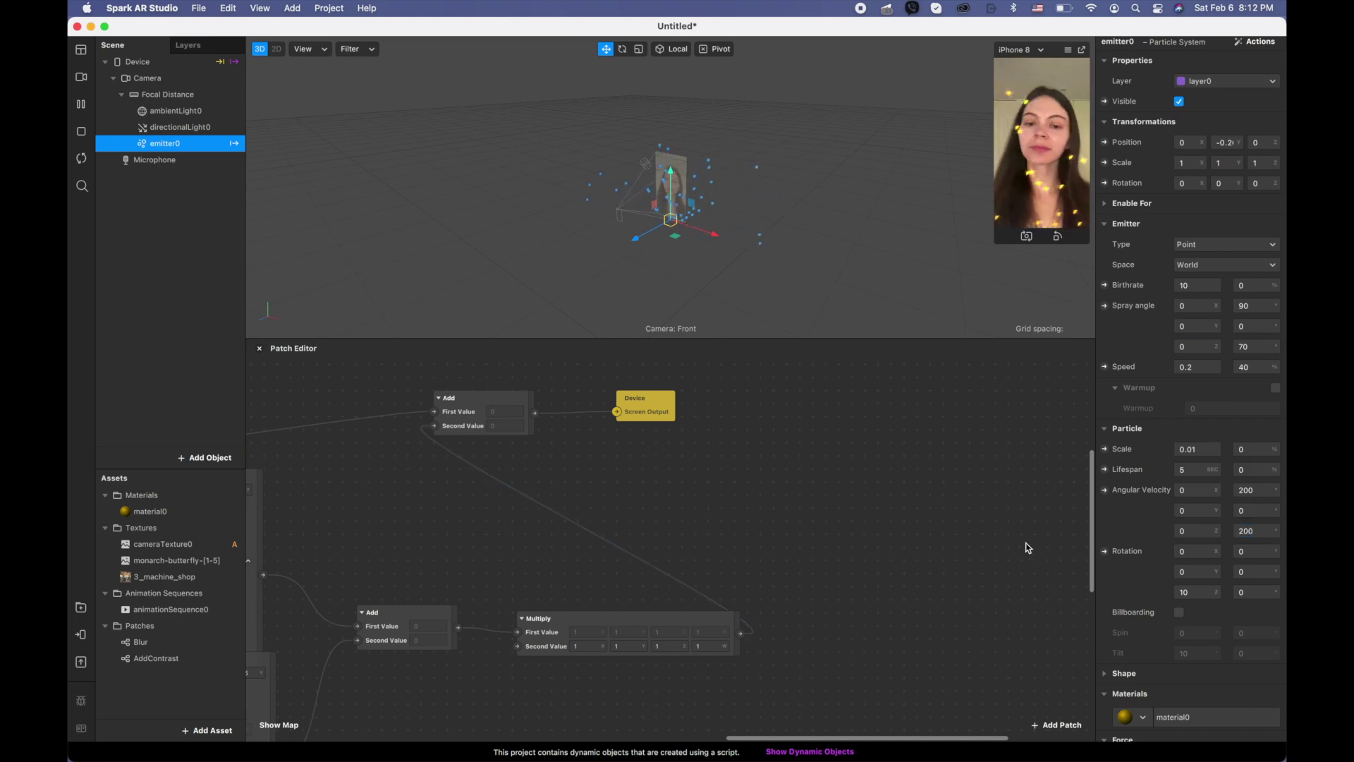
scroll(1223, 571, "down", 5)
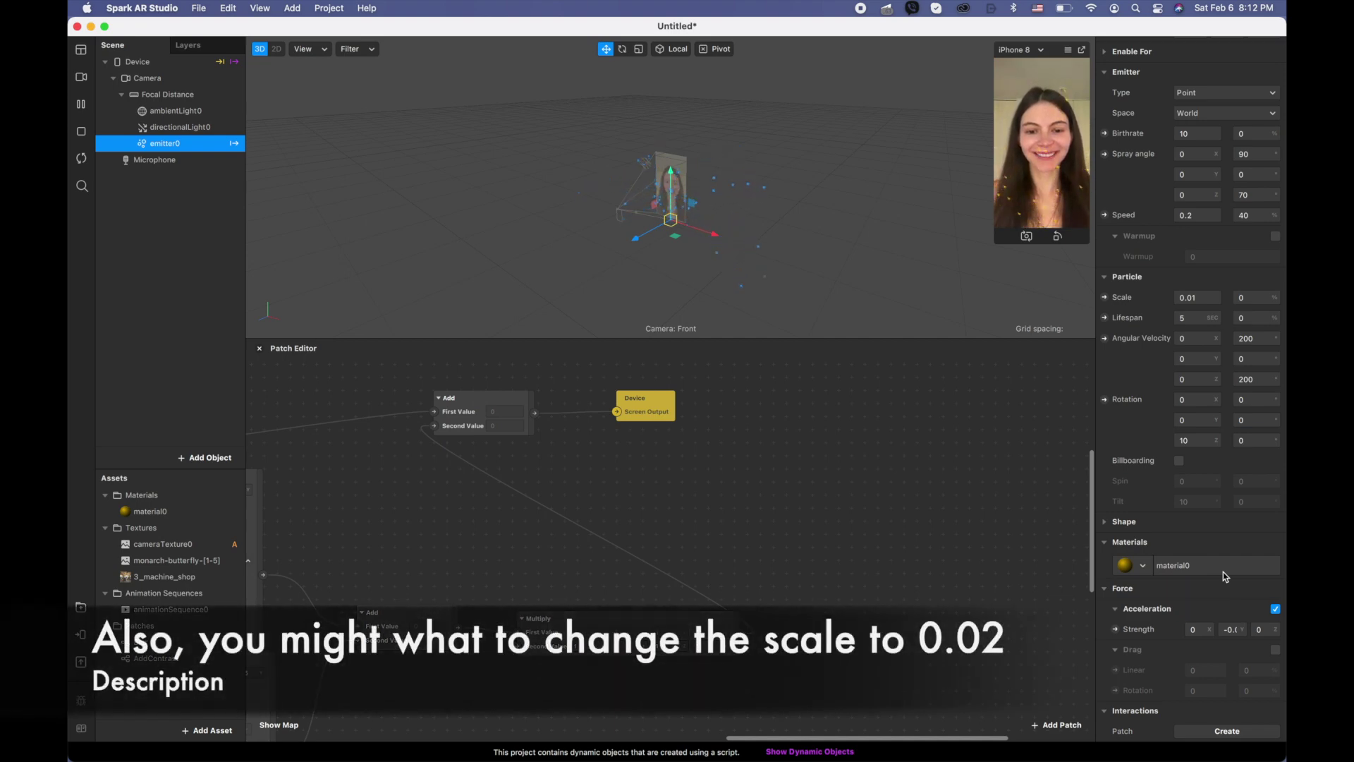
scroll(1223, 573, "up", 4)
scroll(1223, 572, "up", 1)
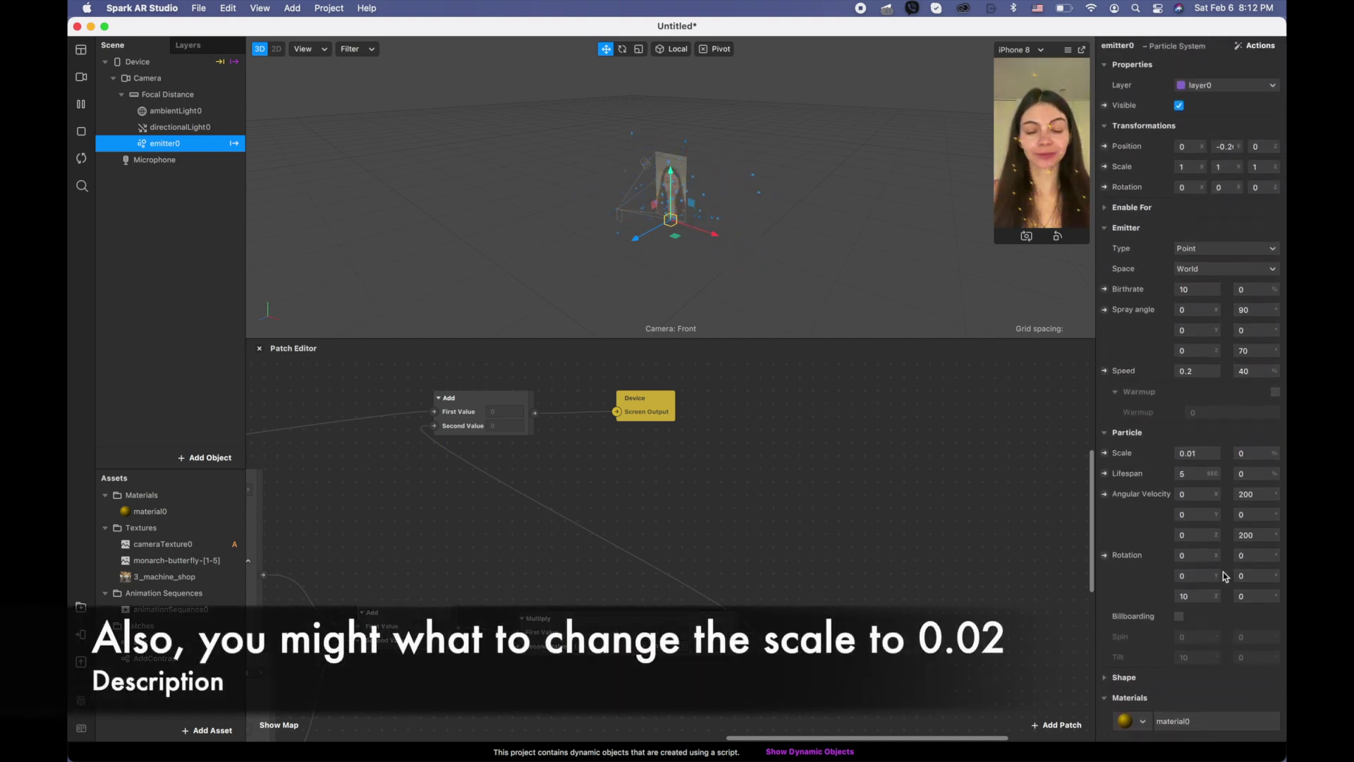